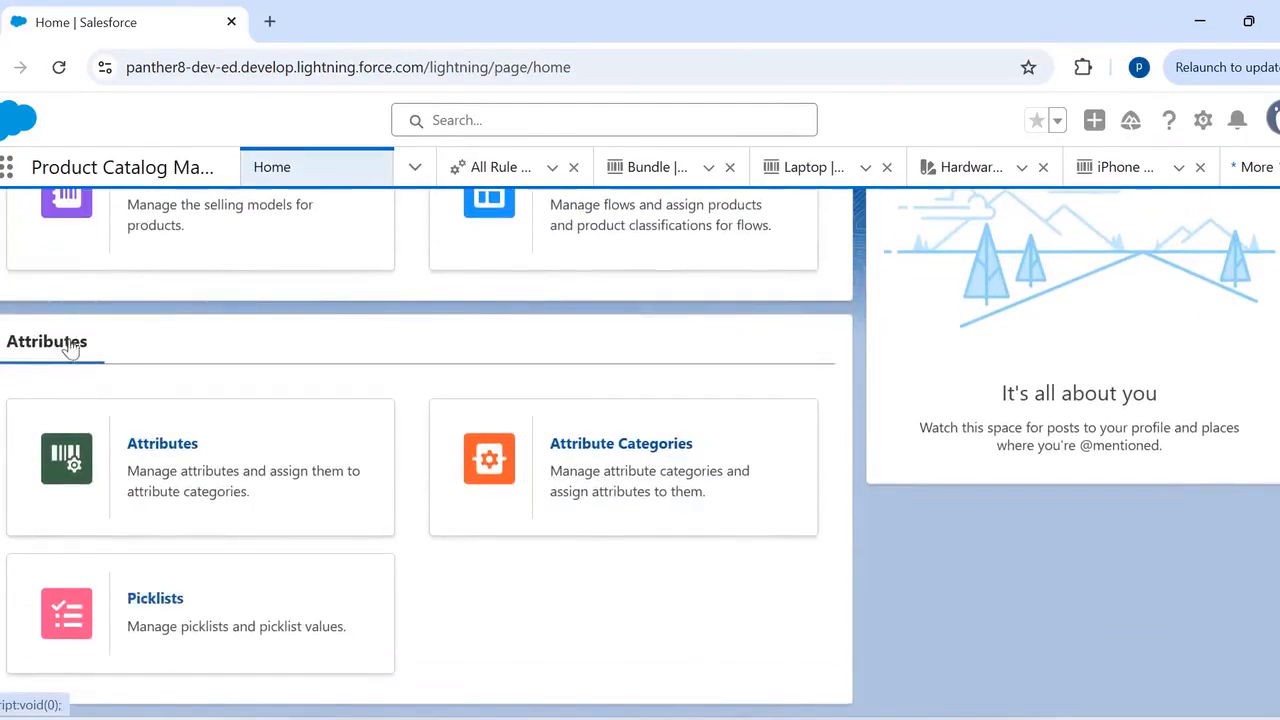
- Start a new attribute picklist named "Color Picklist" with the code CP-1
click(150, 600)
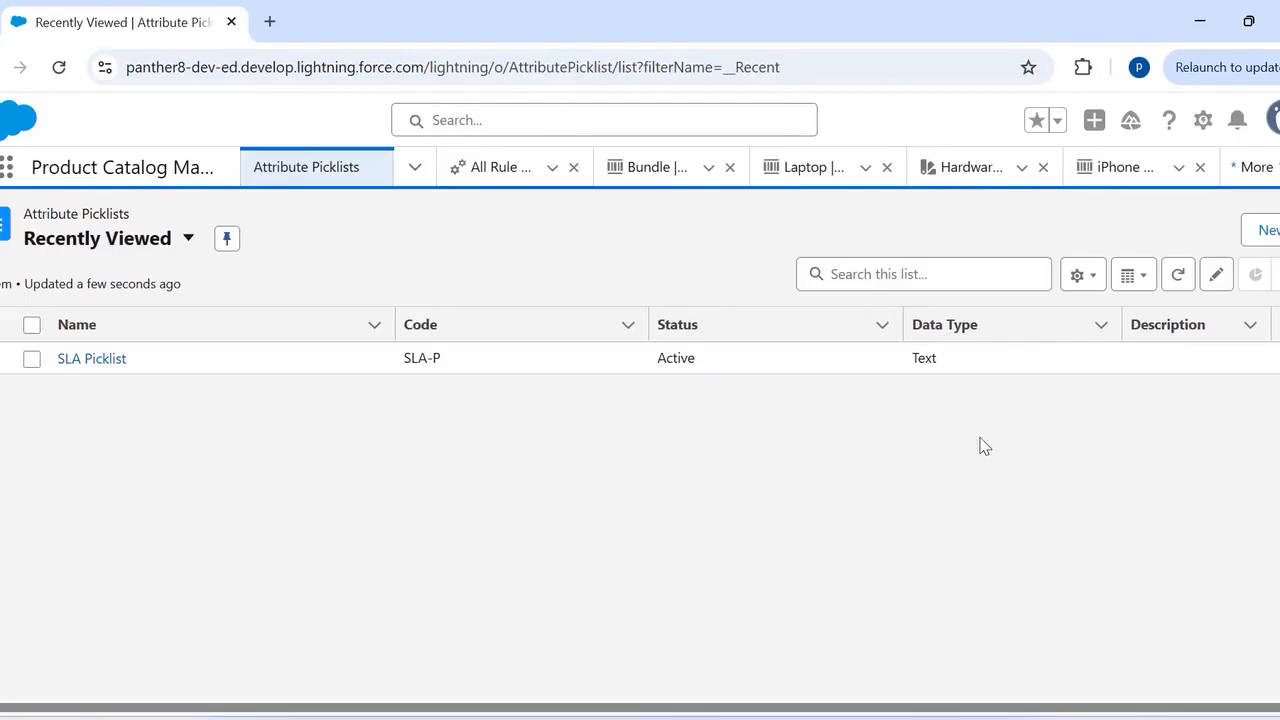
click(1262, 230)
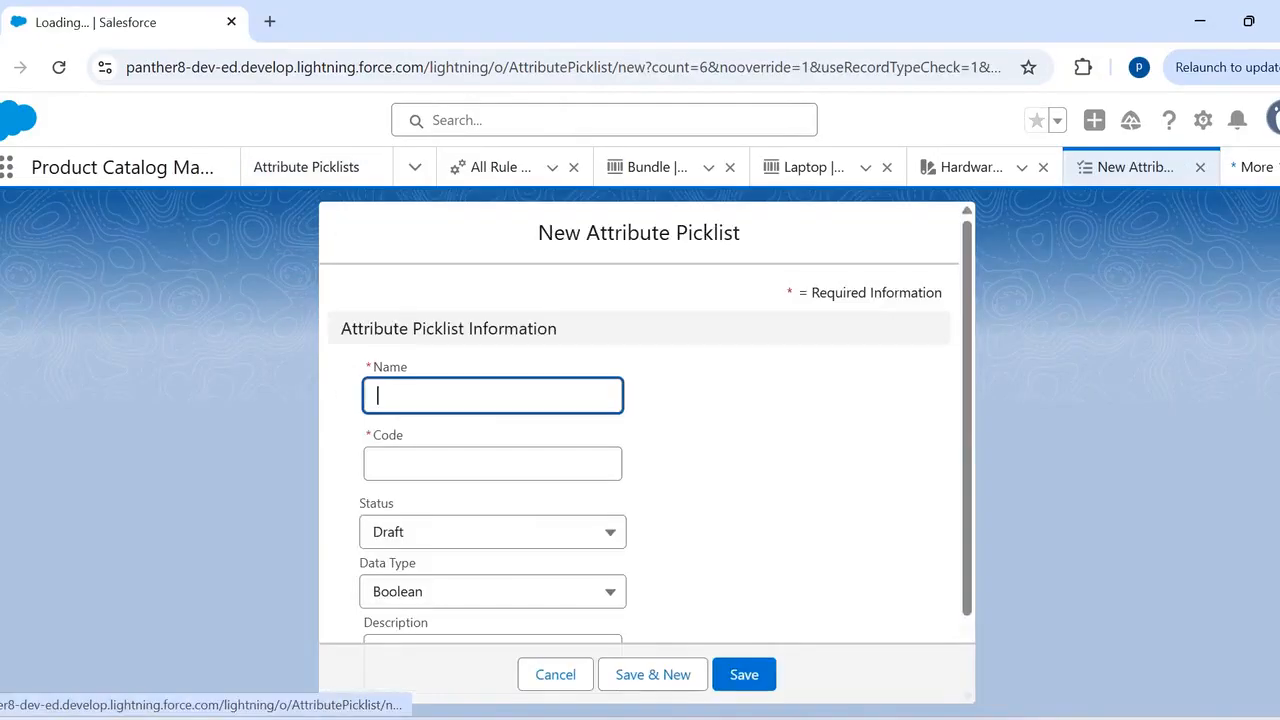
click(570, 387)
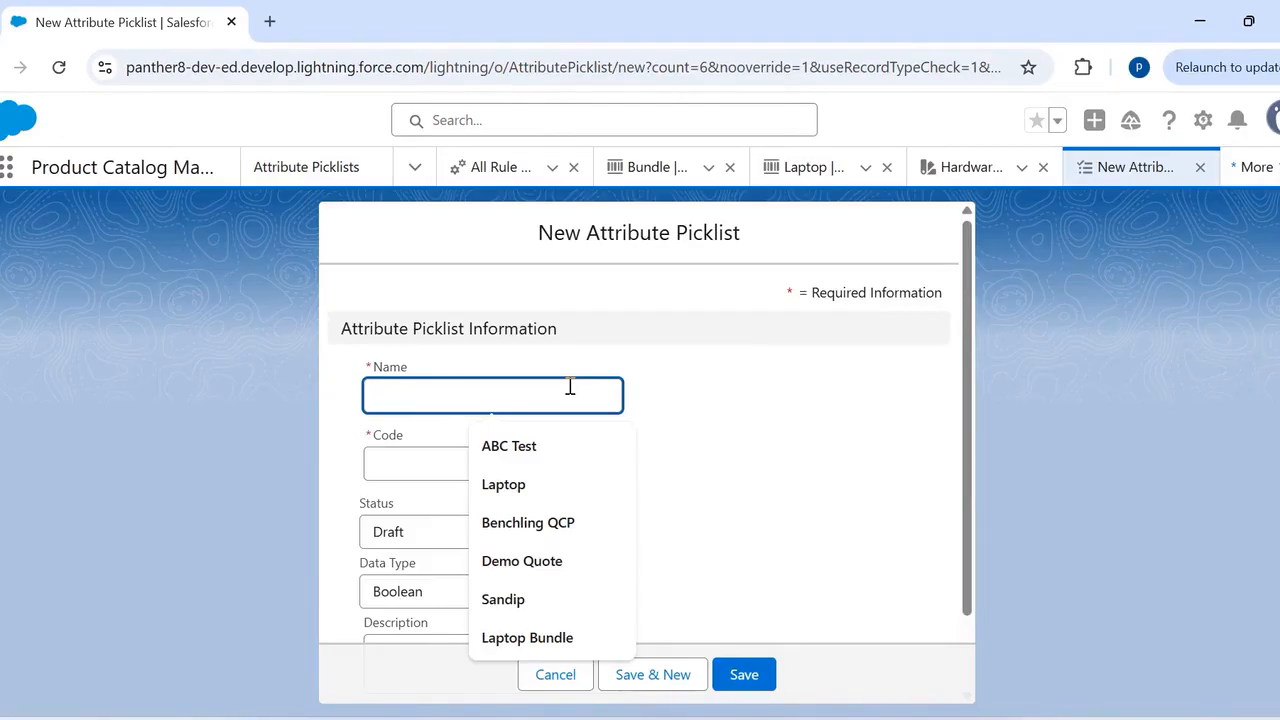
text(Color )
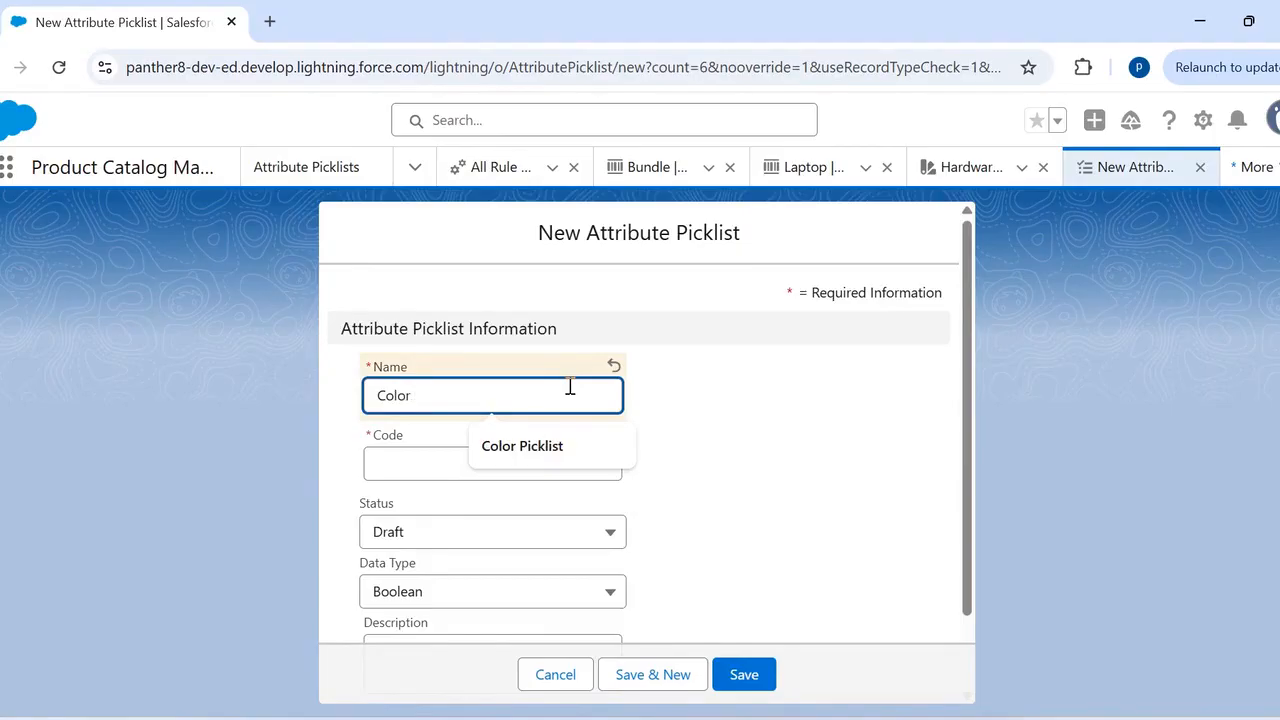
text(Picklist)
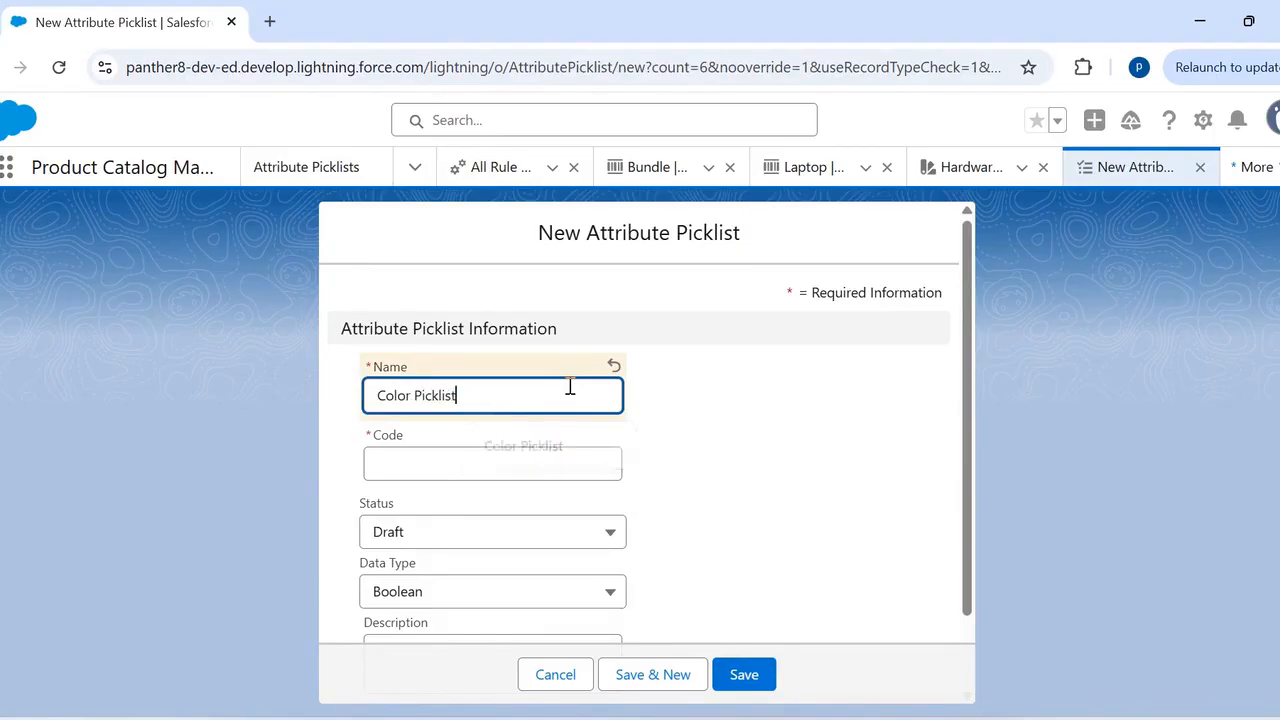
click(518, 457)
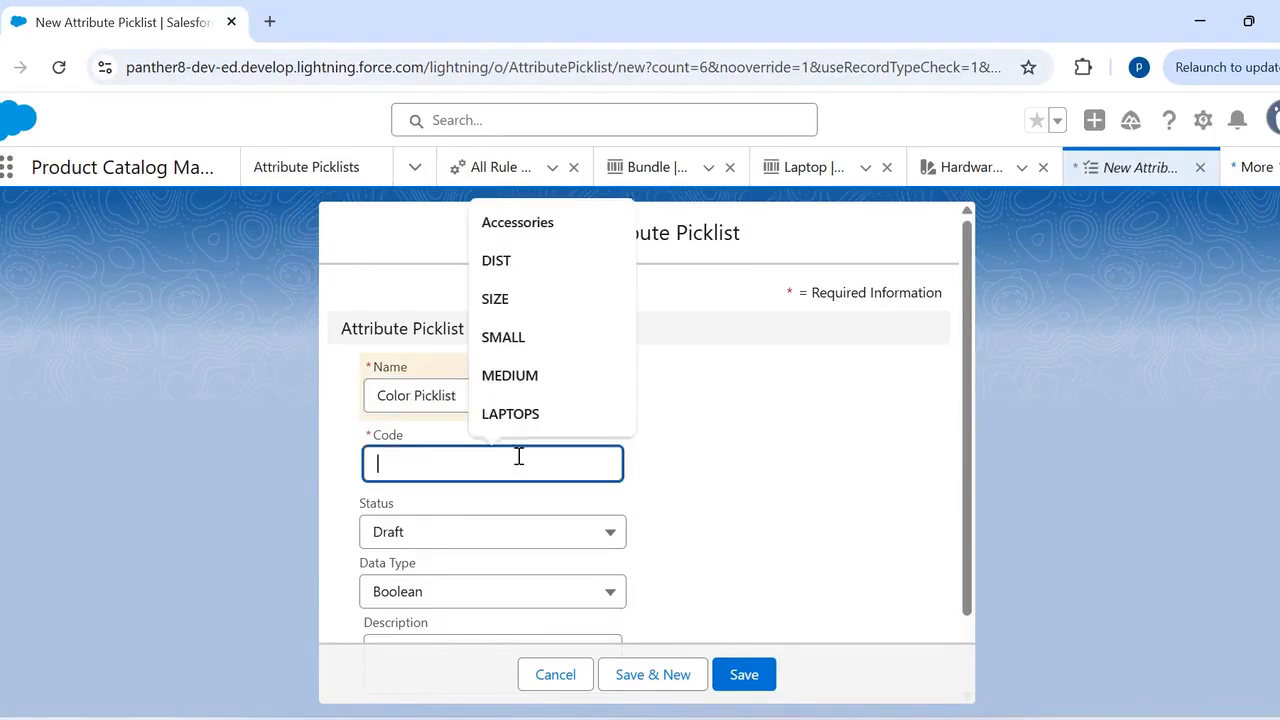
text(C)
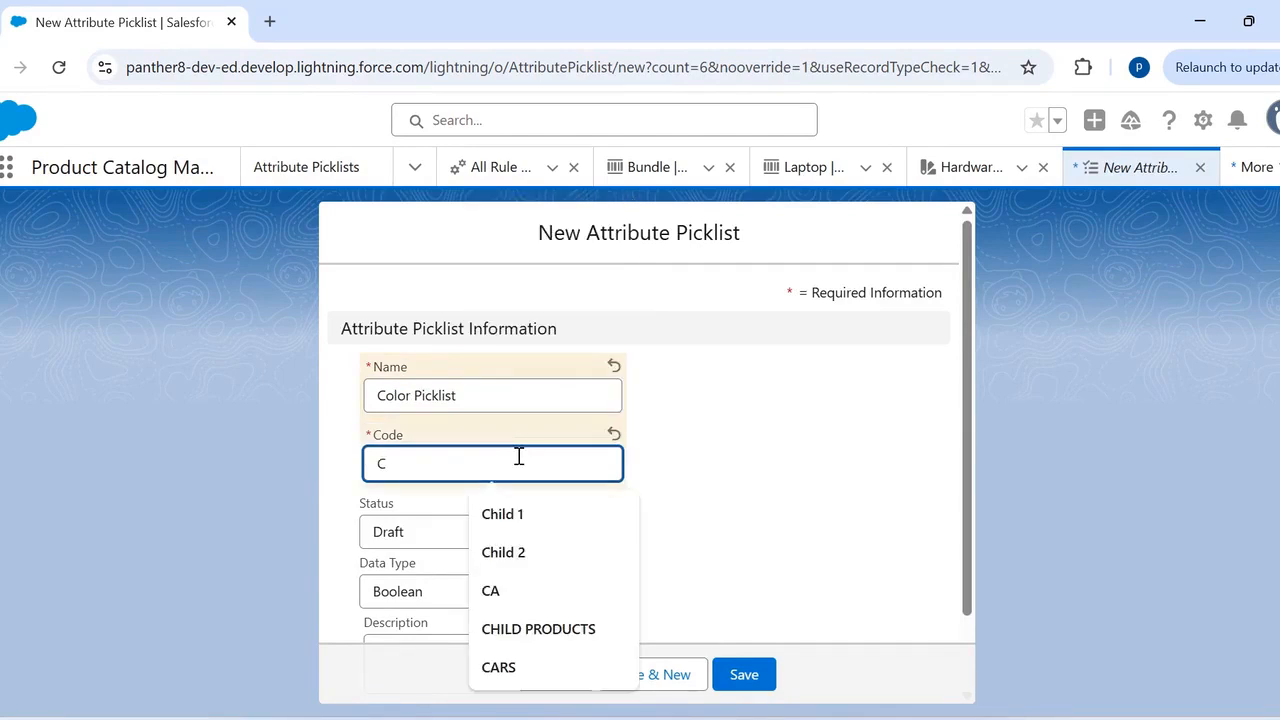
text(P-)
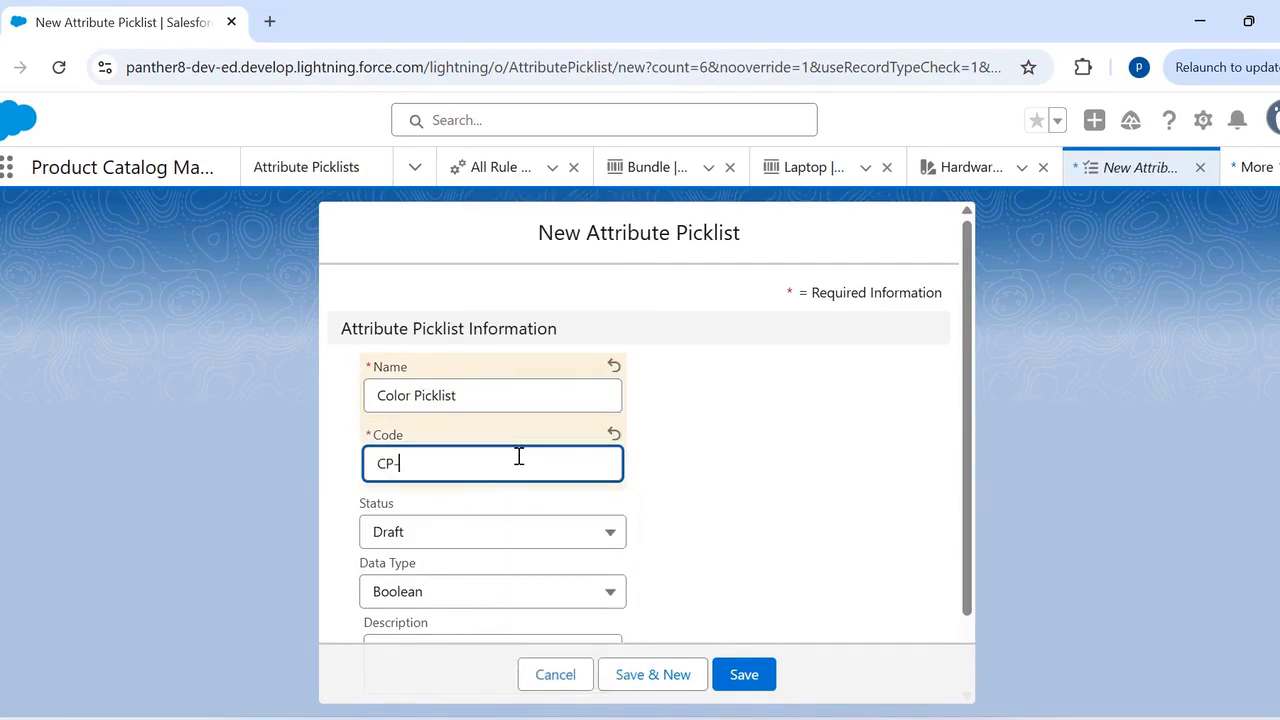
text(1)
- Set the picklist's status to Active and its data type to Text, and save the record
scroll(505, 468, down, 1)
click(494, 473)
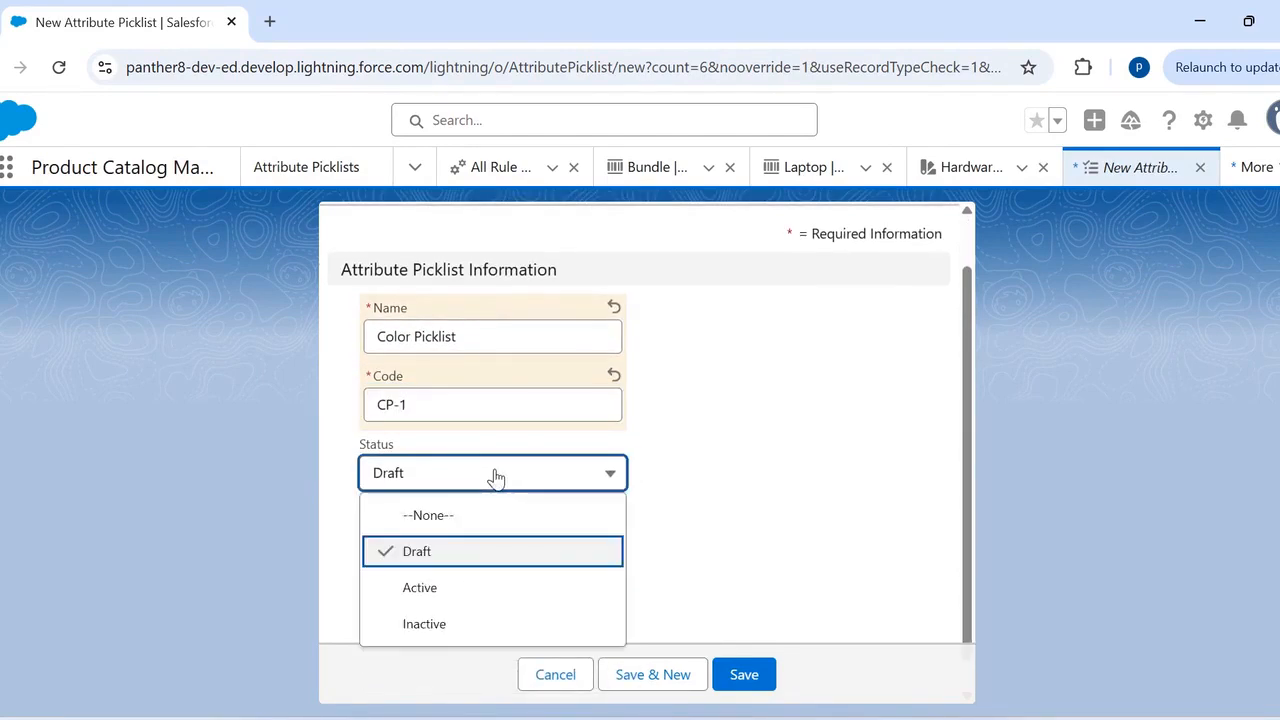
click(440, 587)
scroll(455, 550, down, 1)
click(466, 514)
scroll(452, 590, down, 2)
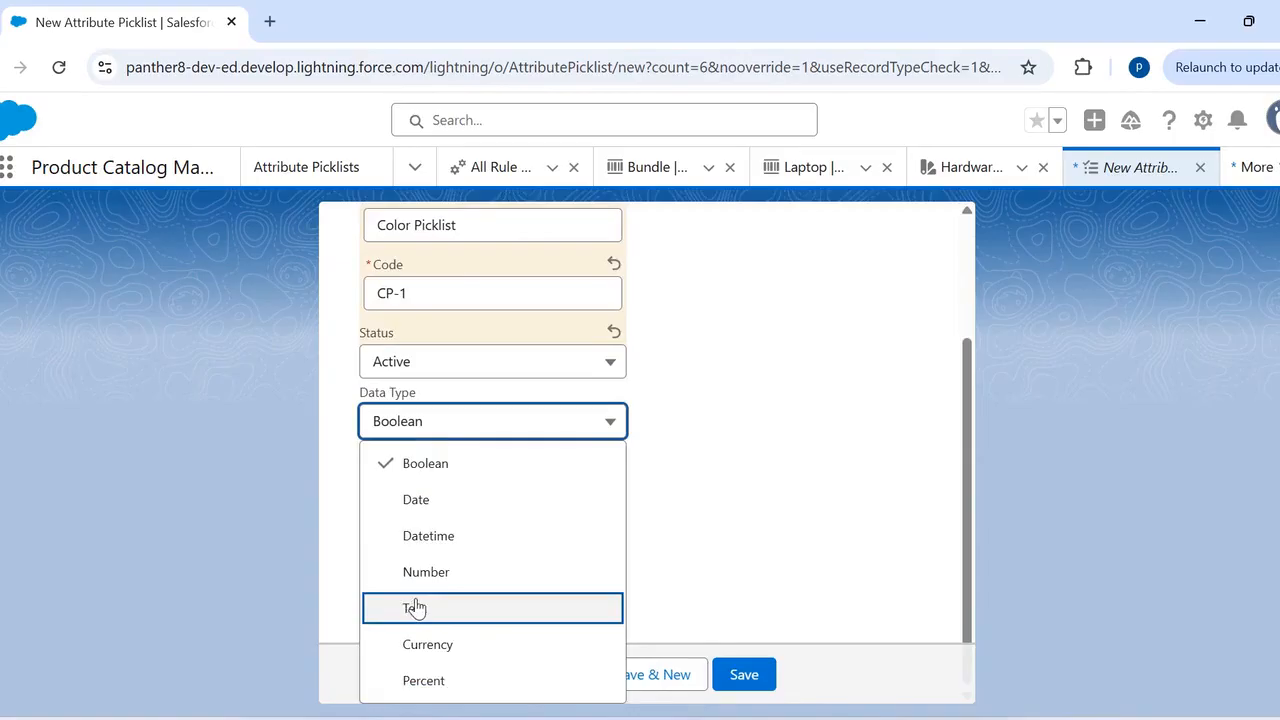
click(415, 607)
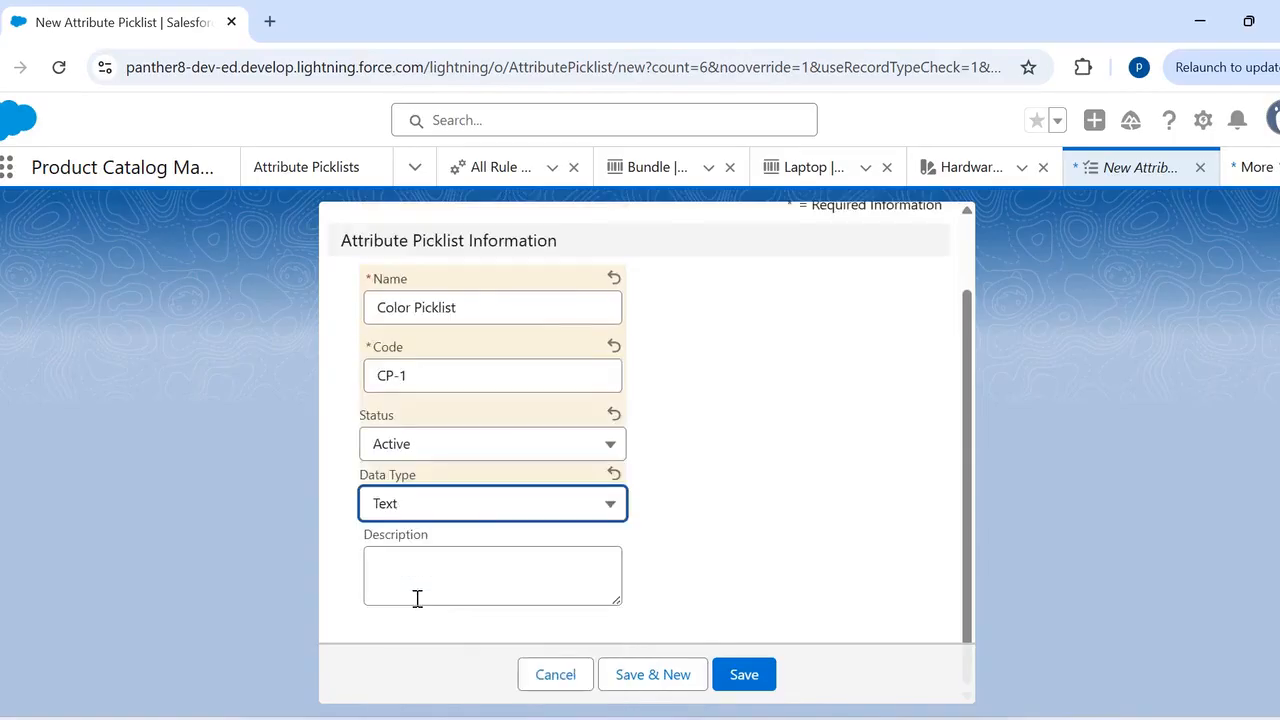
click(742, 675)
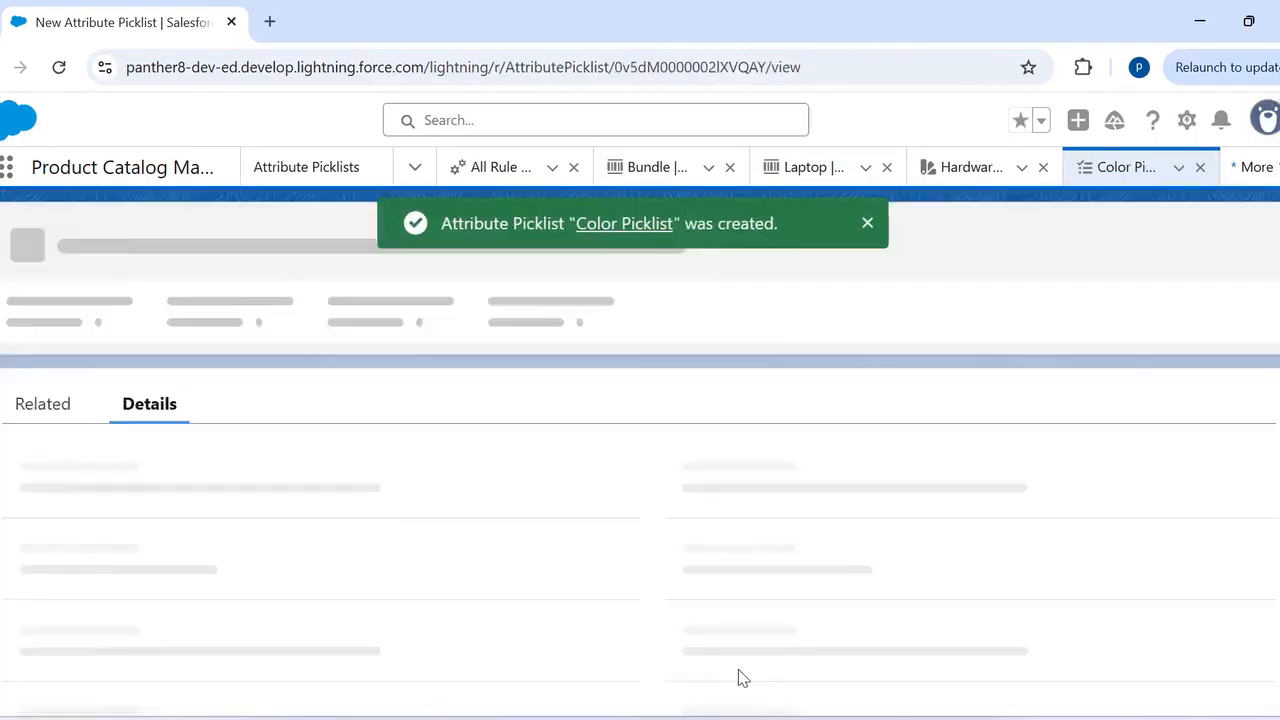
- Start a new picklist value under Color Picklist with the name White and the code WHITE
click(25, 405)
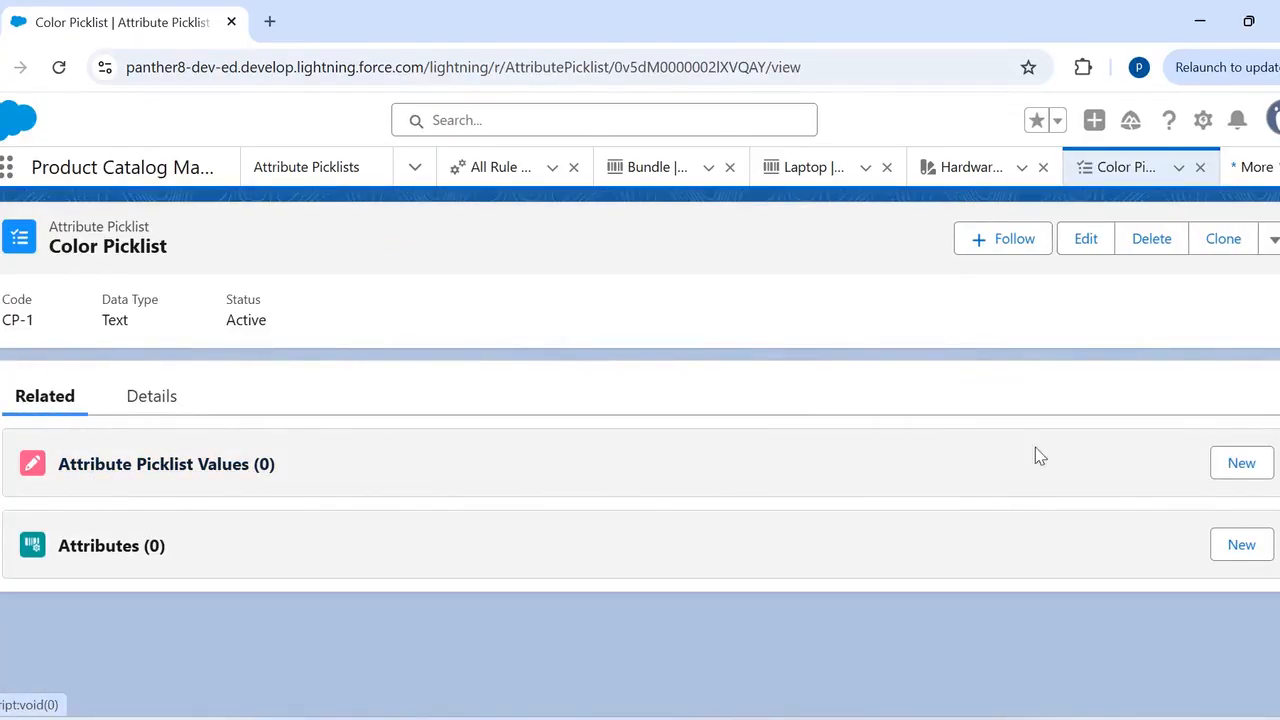
click(1241, 470)
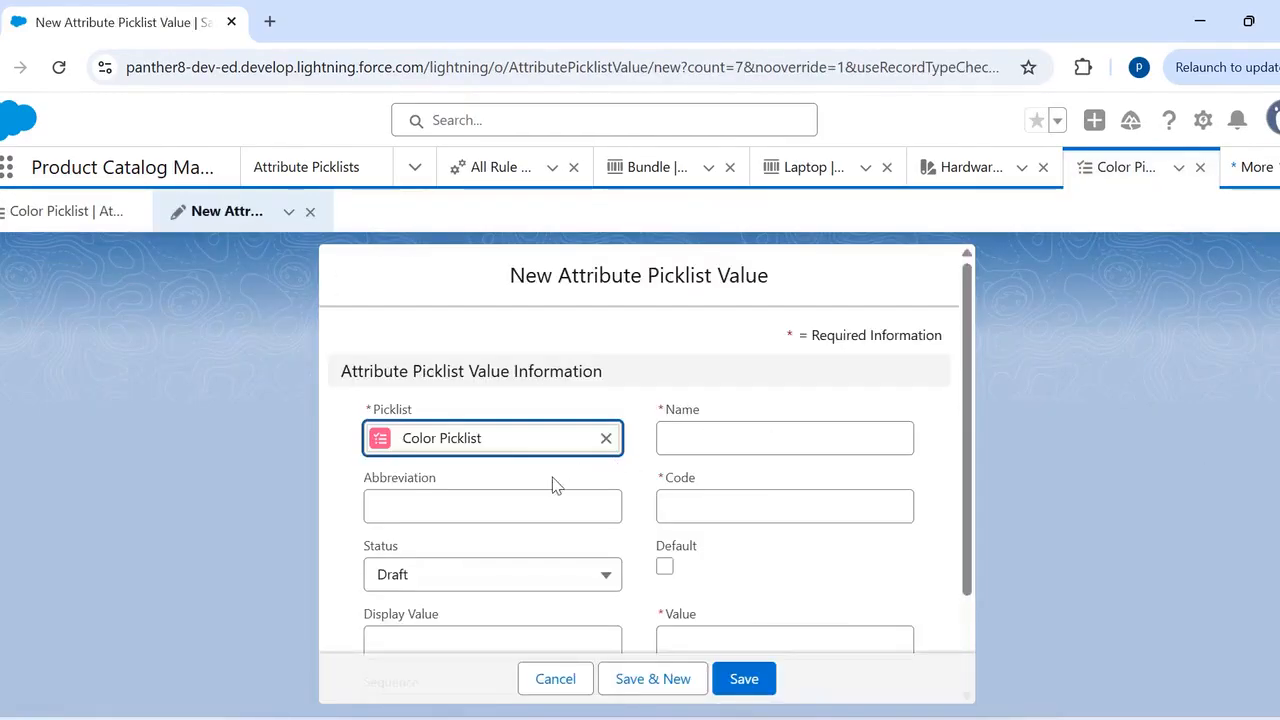
click(709, 439)
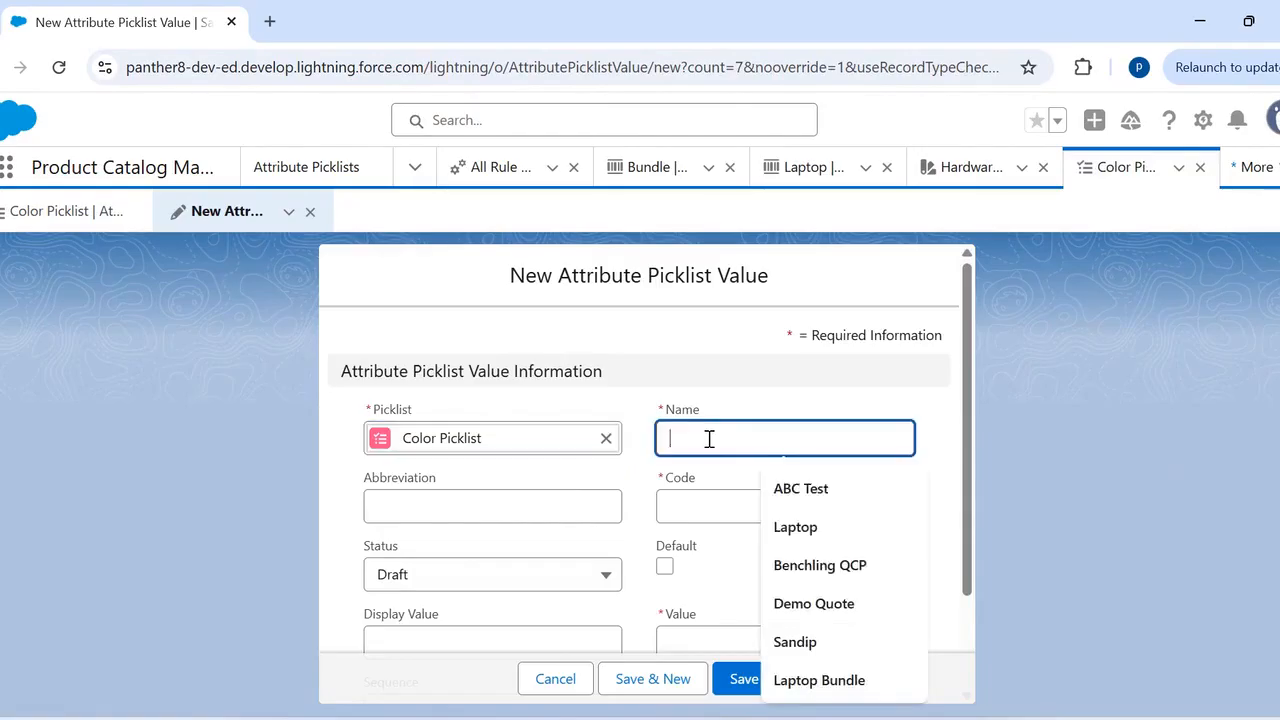
text(Whiy)
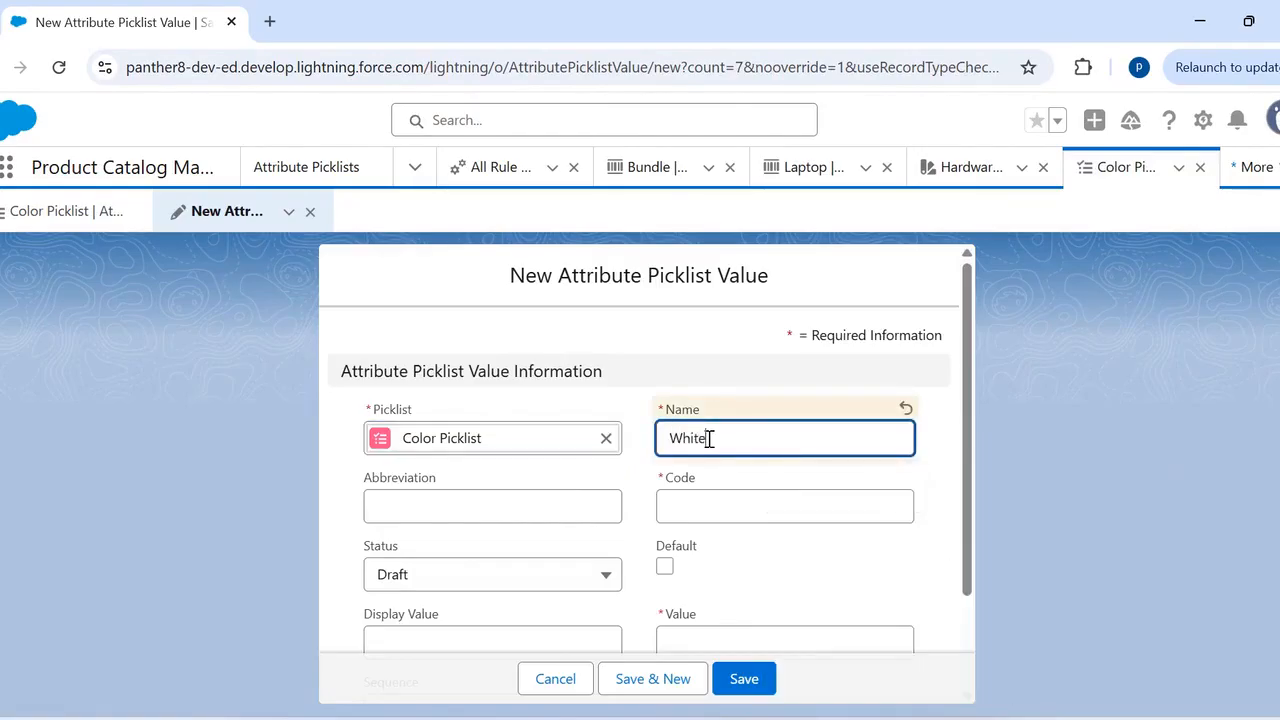
click(708, 492)
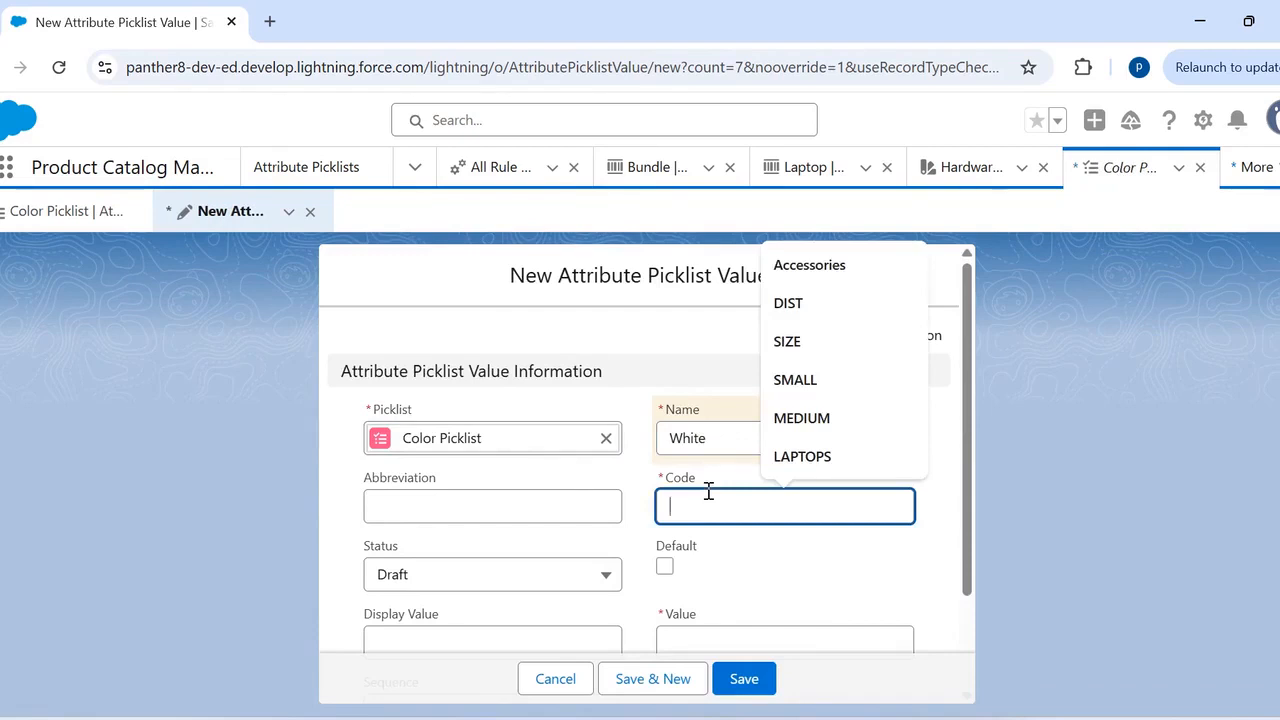
text(WHITE)
- Set the White picklist value's status to Active and mark it as the default
scroll(708, 492, down, 1)
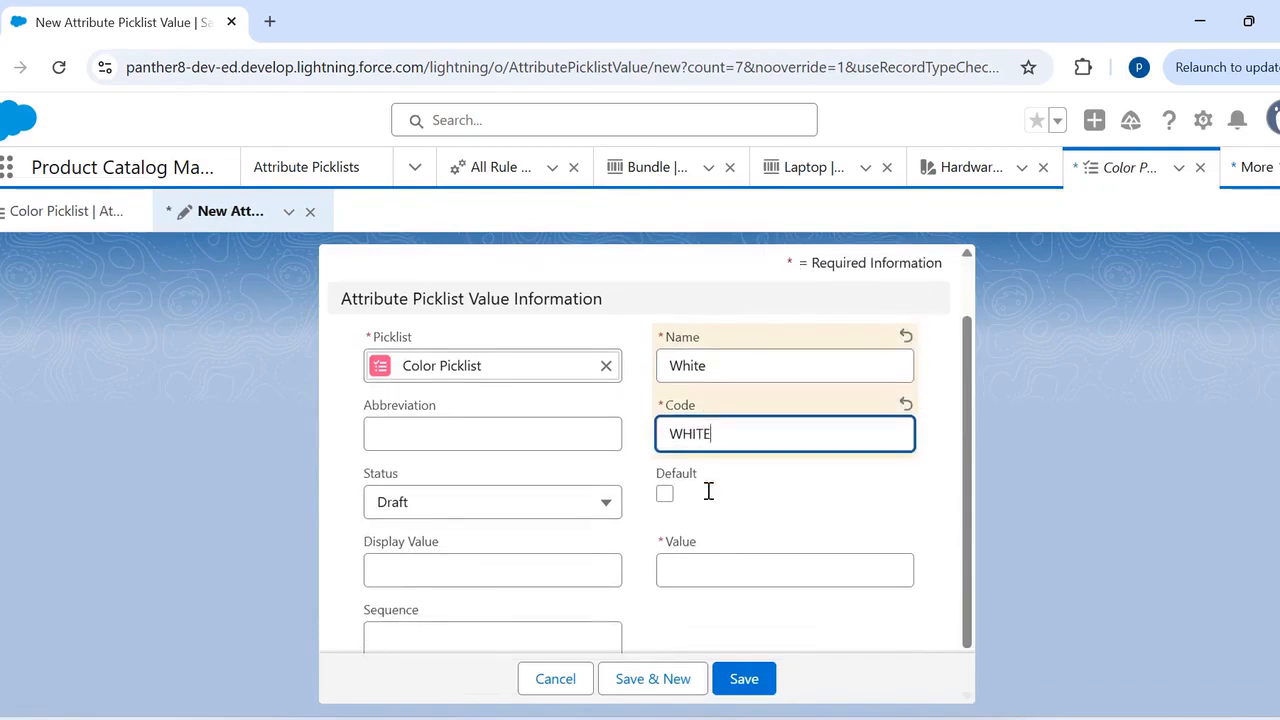
click(471, 500)
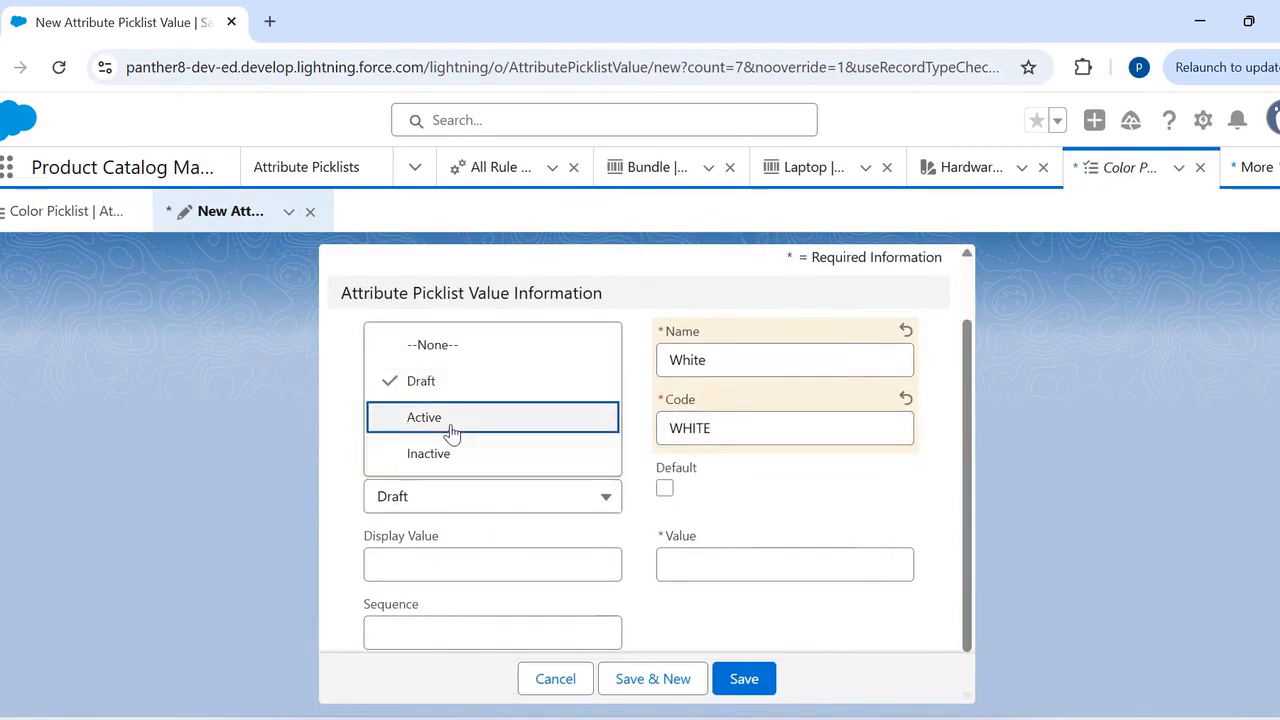
click(449, 420)
click(665, 488)
- Set White's value and display value to "White" and its sequence to 1, and save it, opening another new value form
scroll(665, 488, down, 1)
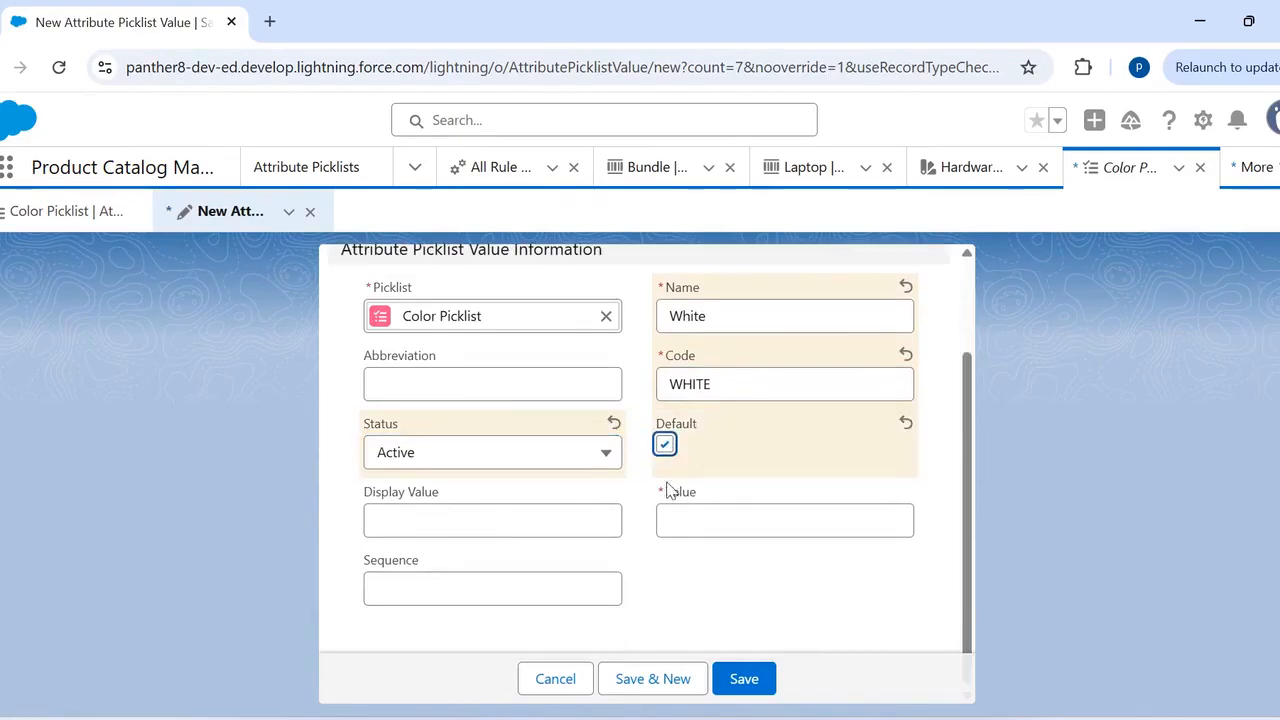
click(684, 514)
text(W)
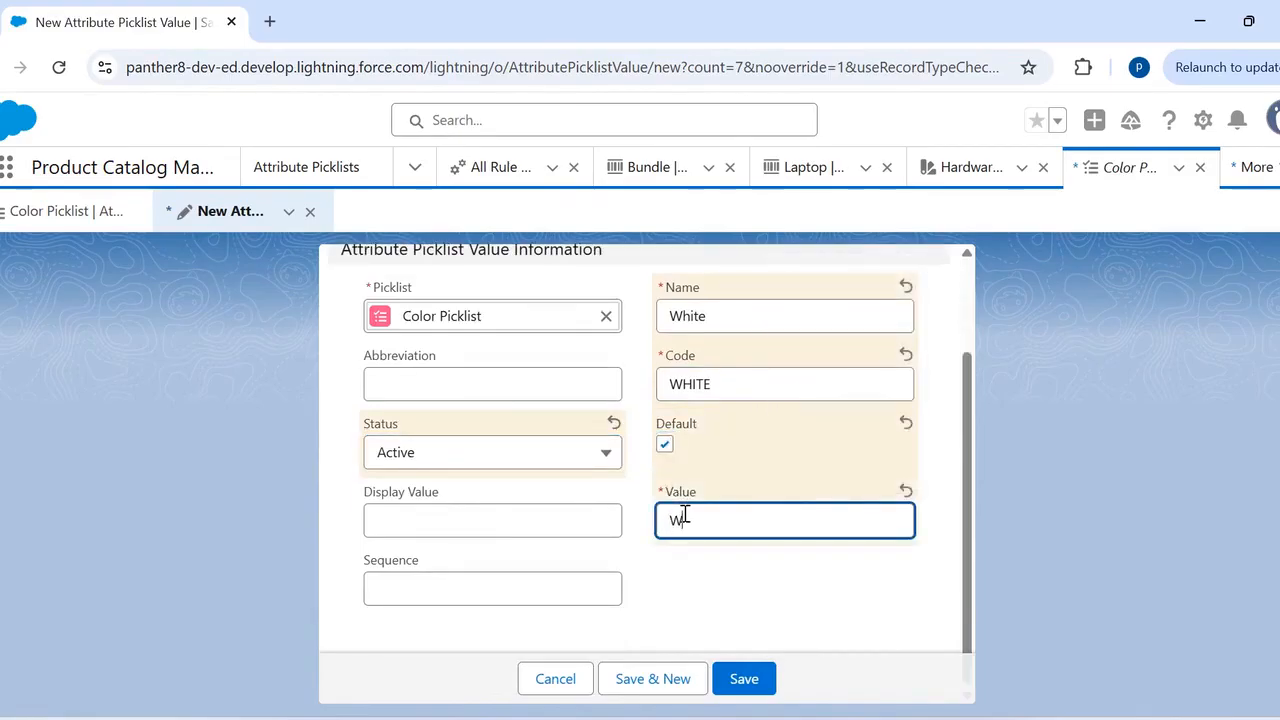
text(hite)
click(571, 534)
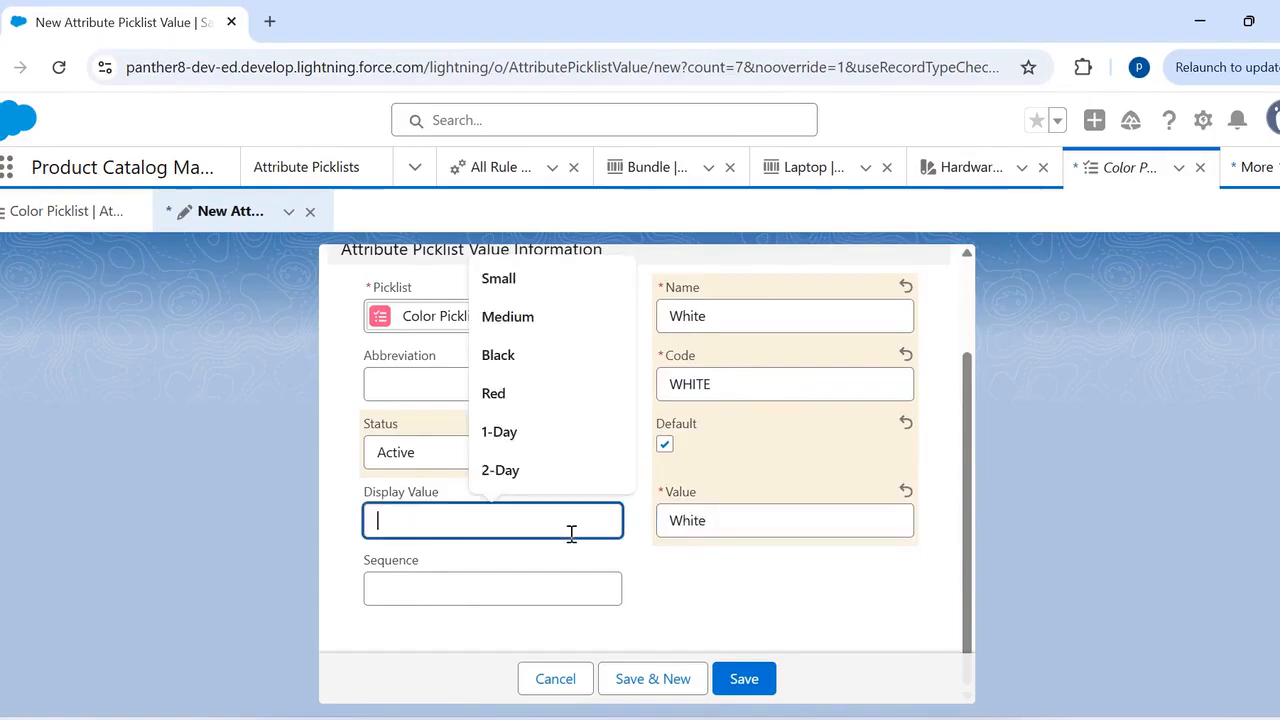
text(W)
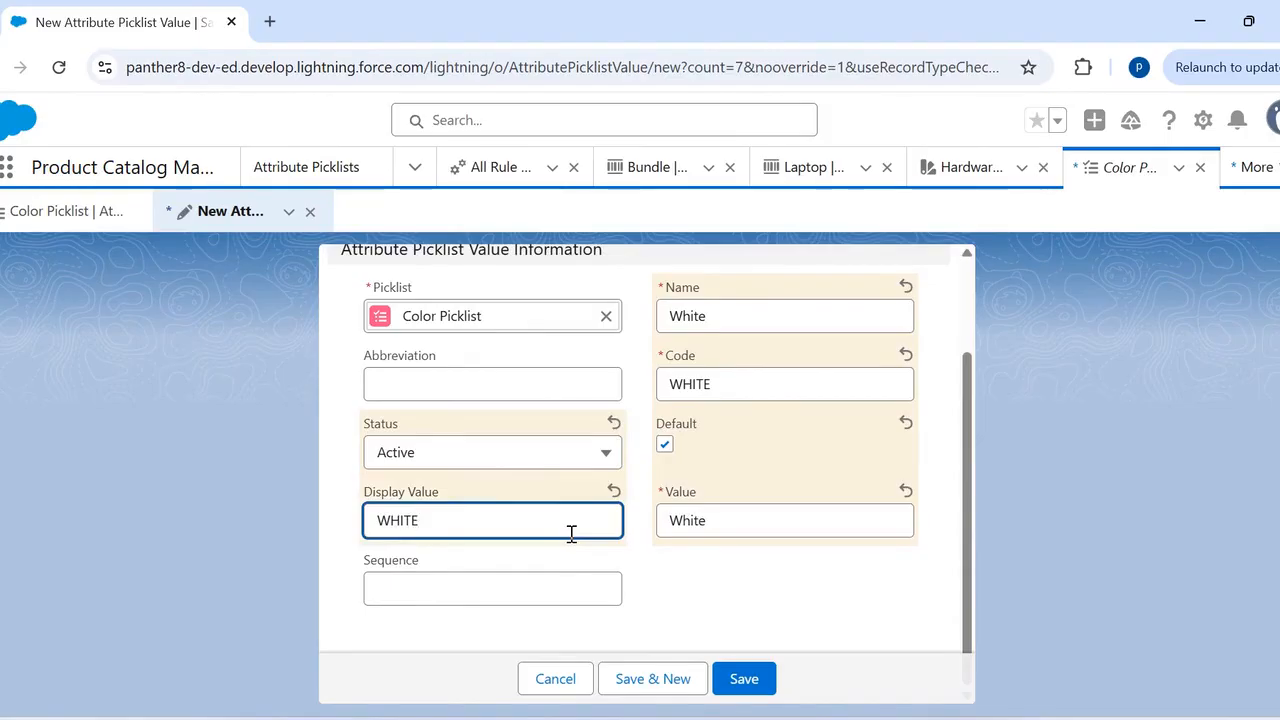
text(hite)
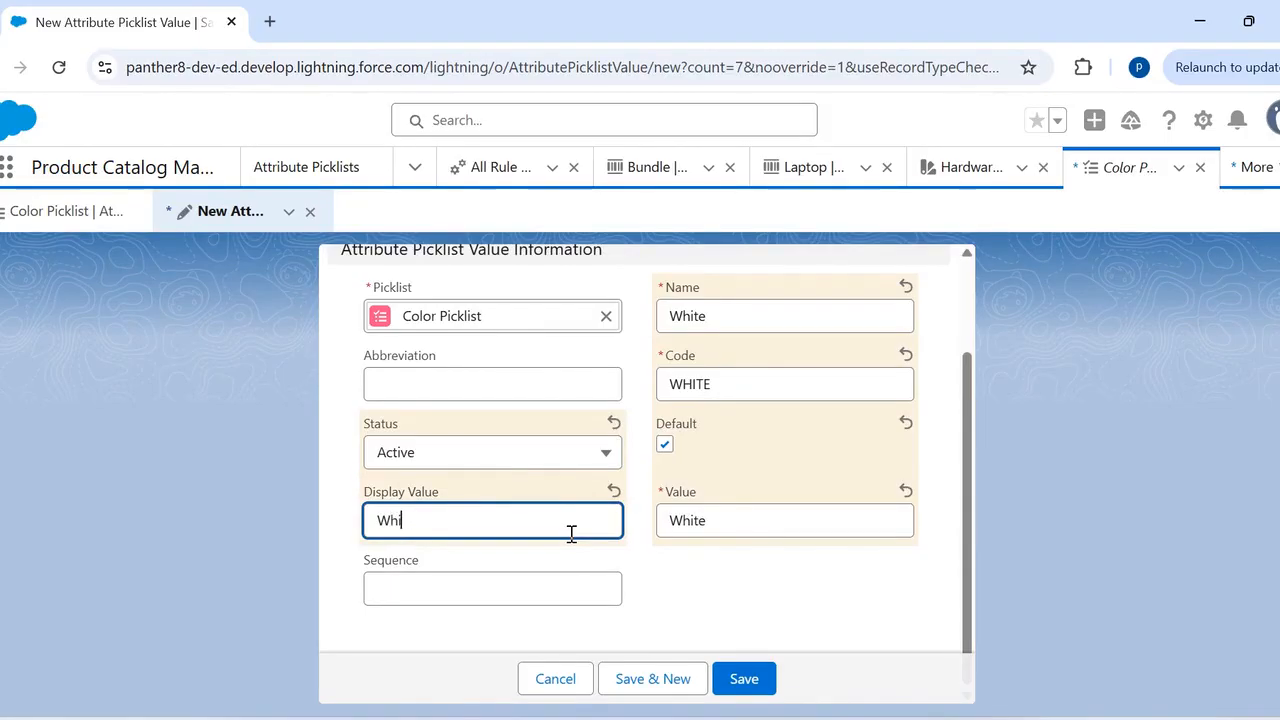
click(553, 573)
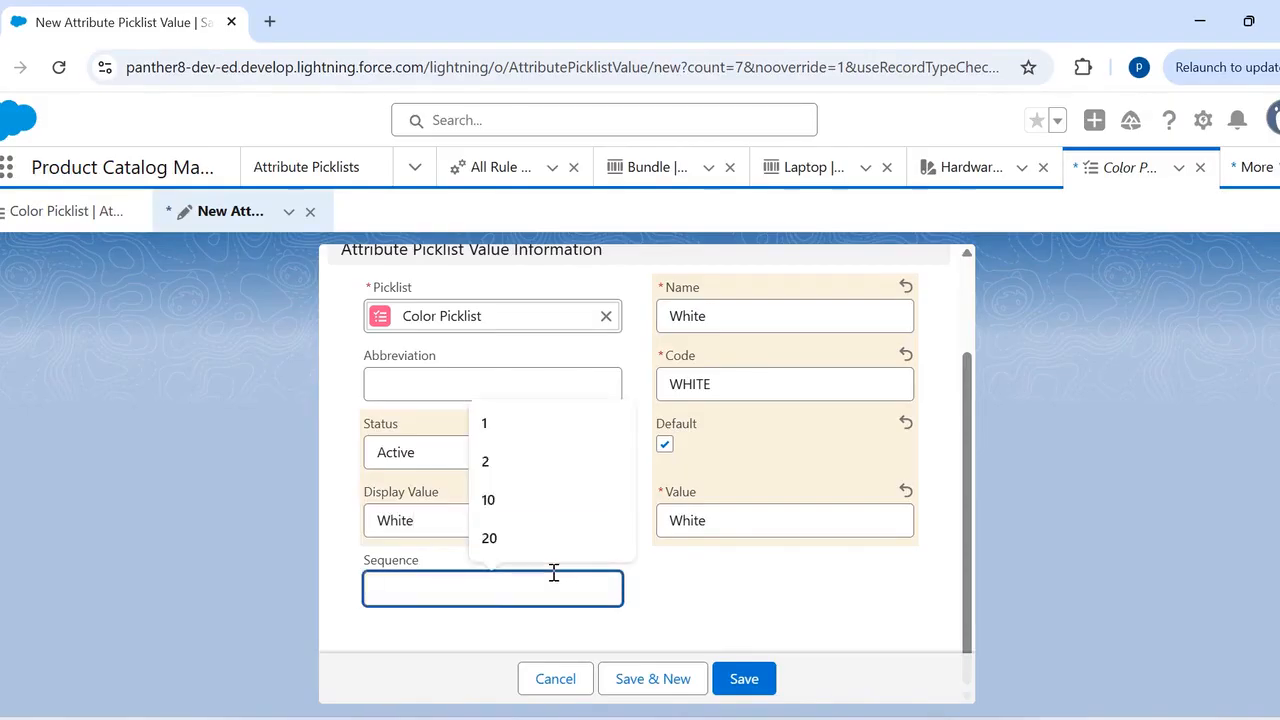
text(1)
click(743, 600)
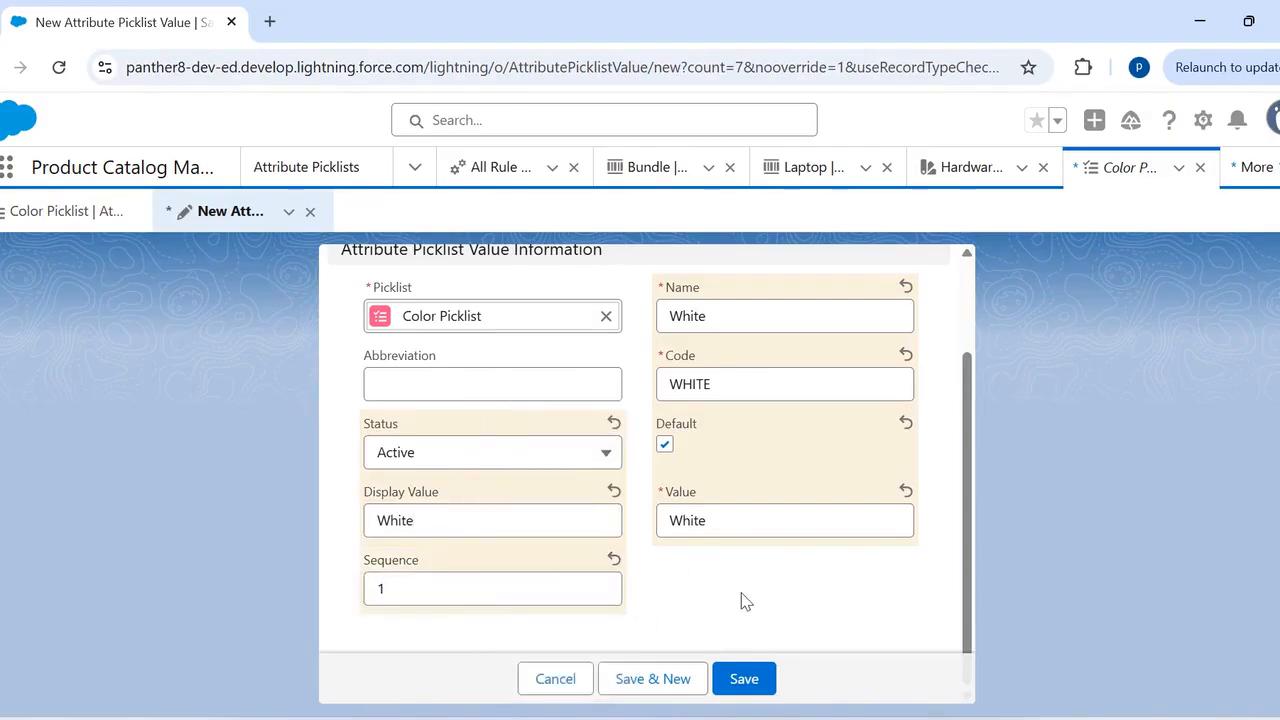
click(660, 682)
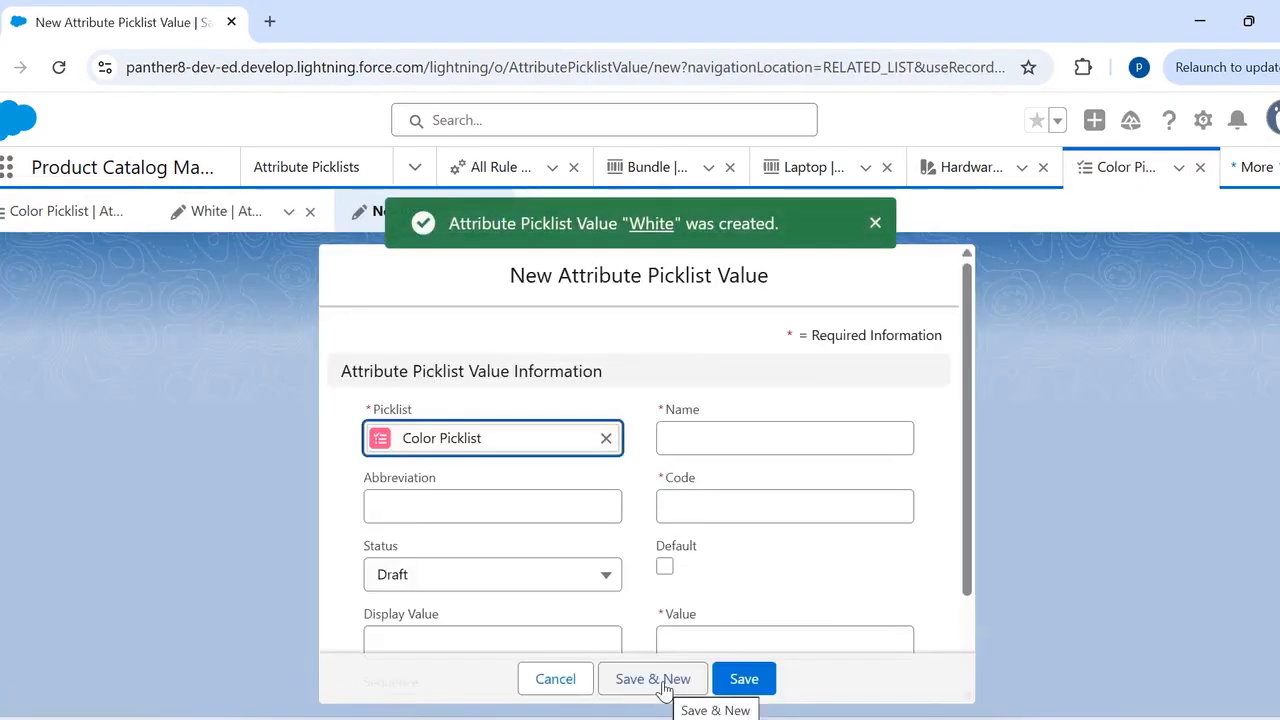
- Name the second picklist value Orange and give it the code ORANGE
click(766, 451)
text(O)
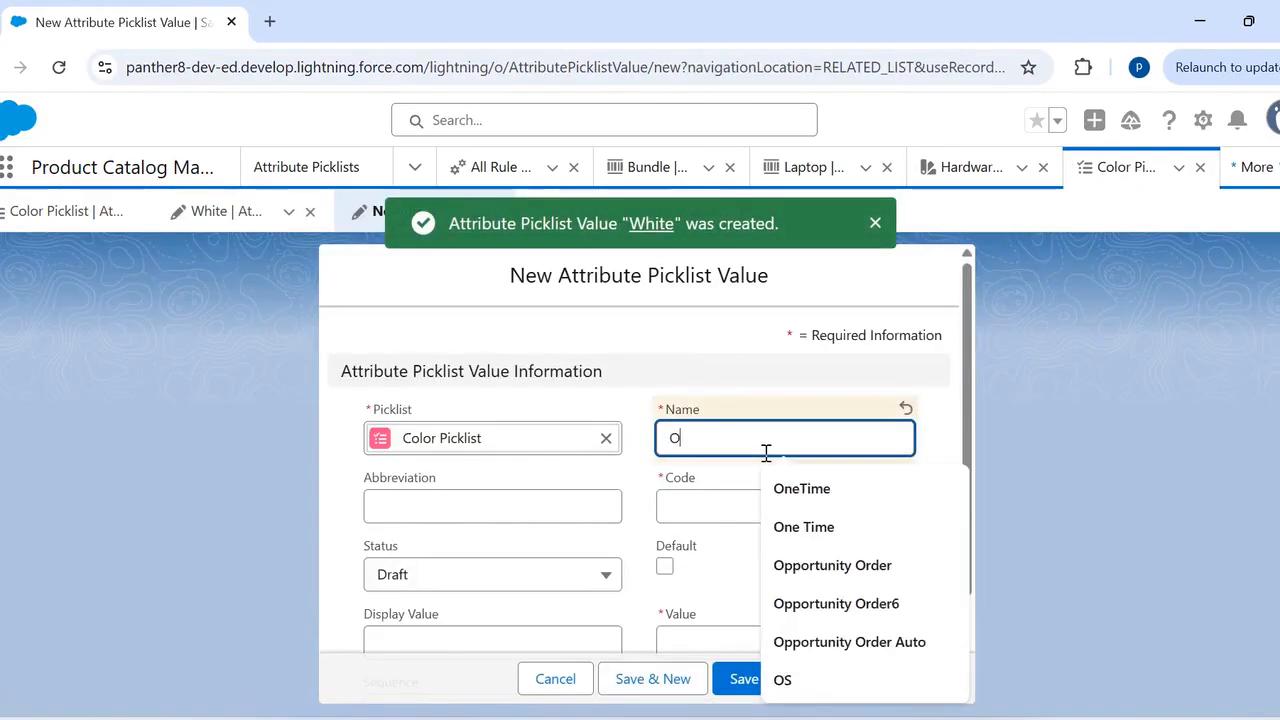
text(range)
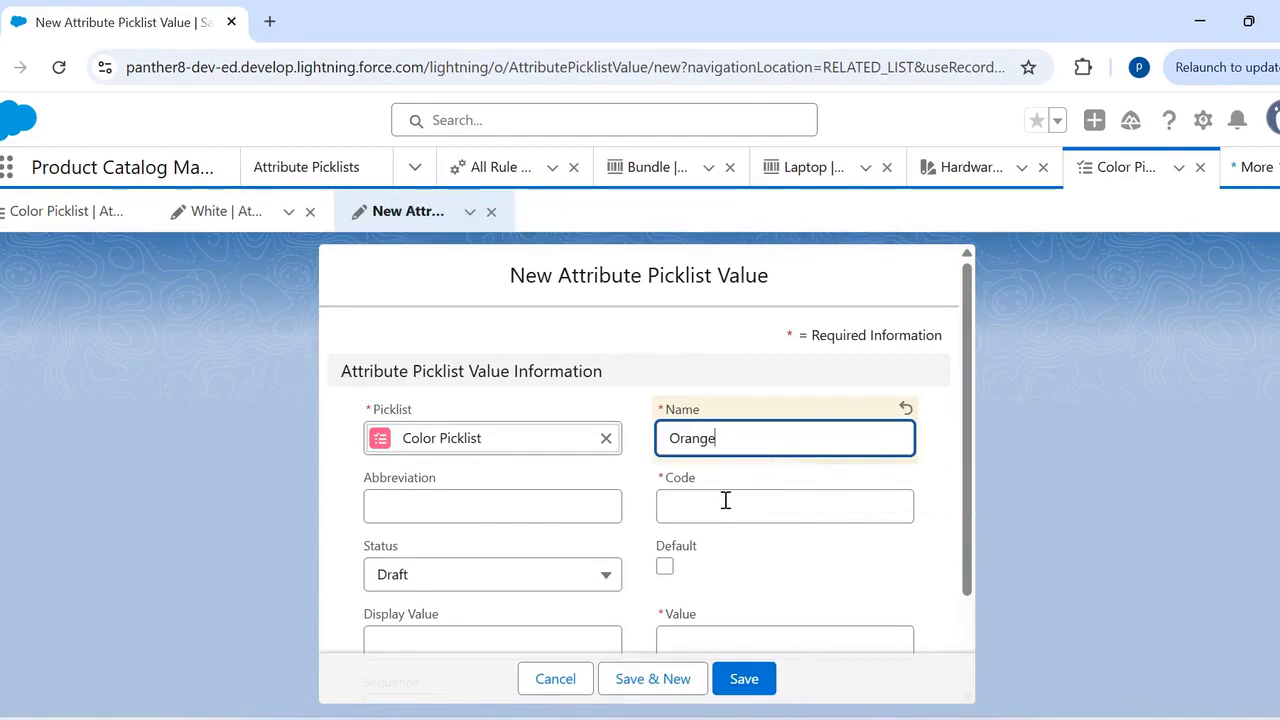
click(726, 501)
text(ORANGE)
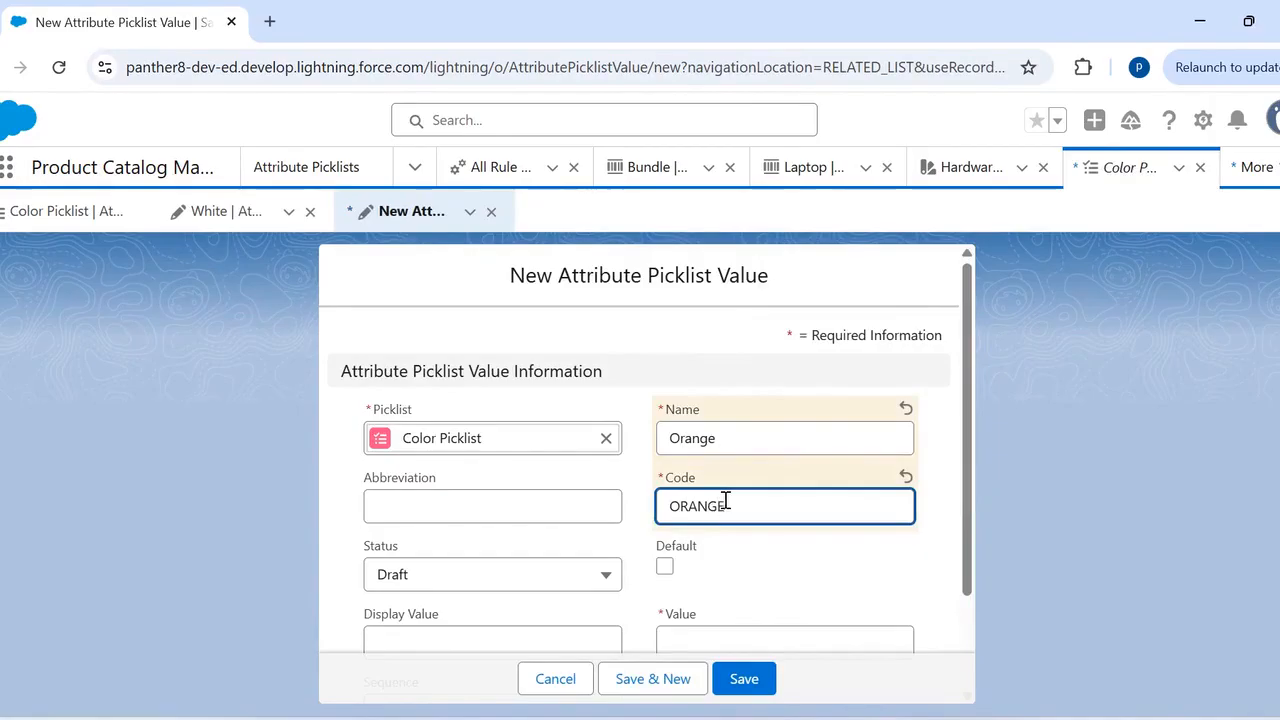
- Set the Orange picklist value's status to Active and its display value to "Orange"
scroll(726, 501, down, 1)
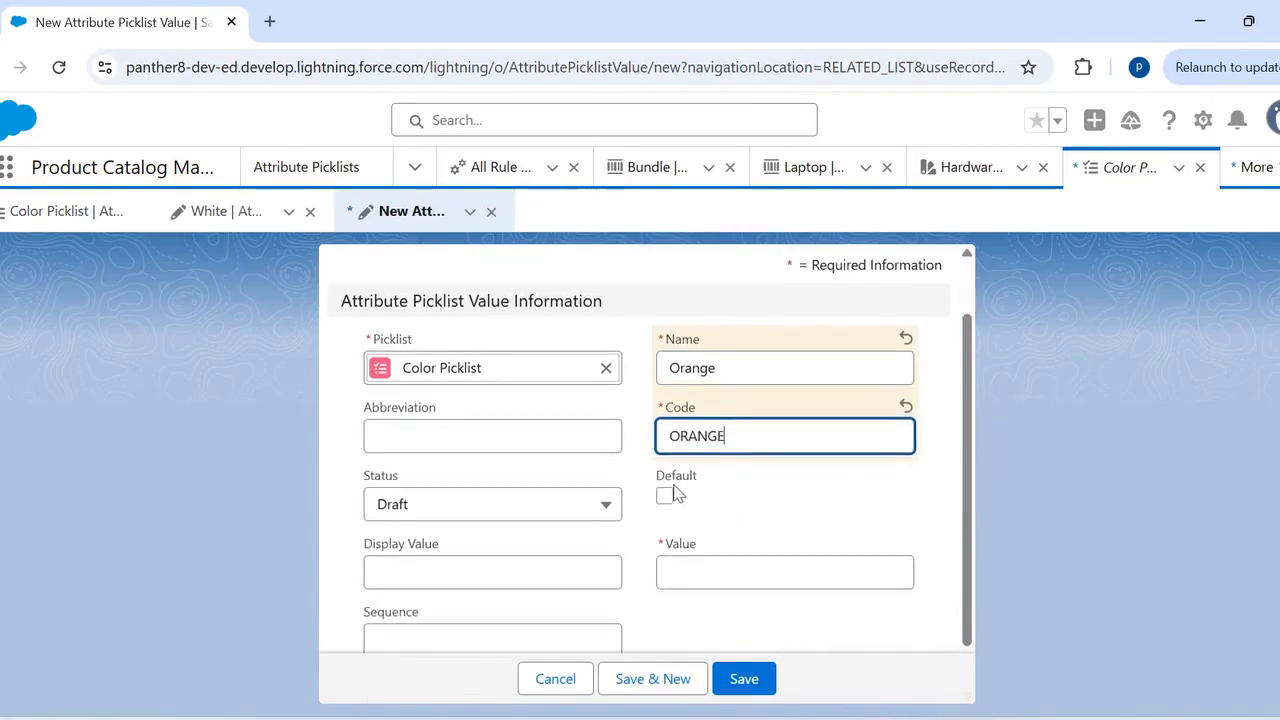
click(488, 515)
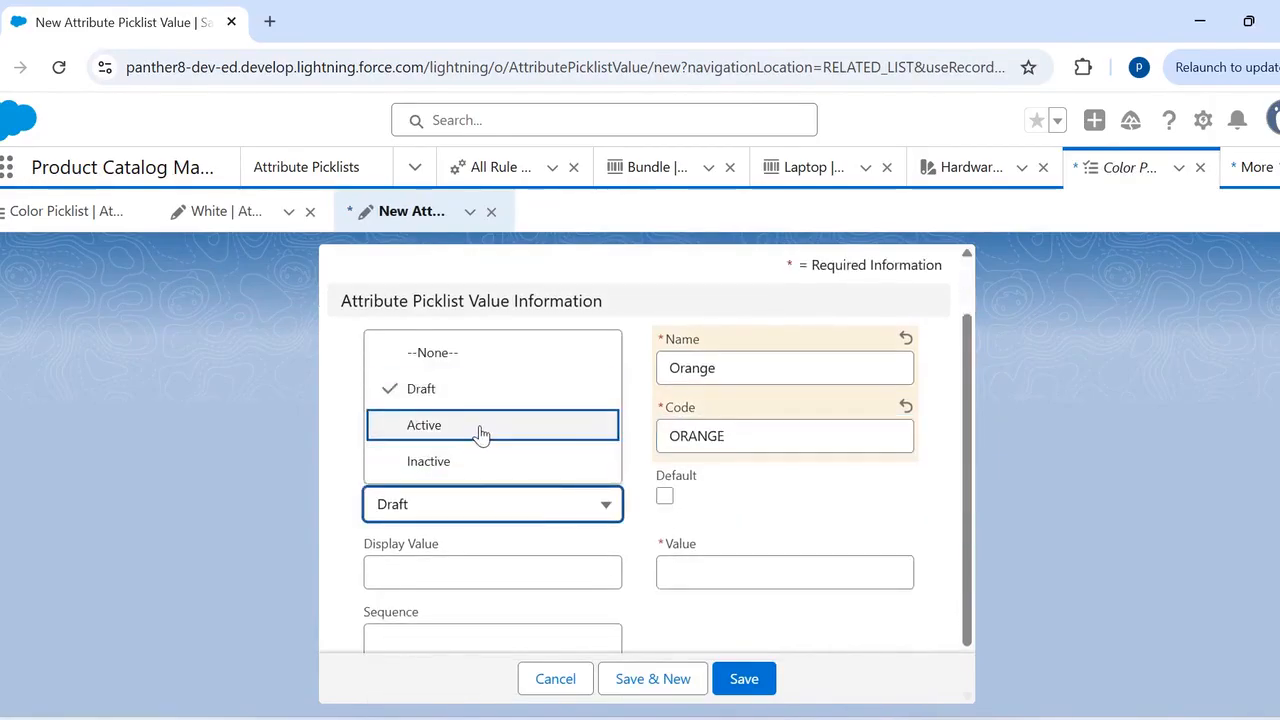
click(478, 428)
scroll(526, 474, down, 1)
click(504, 520)
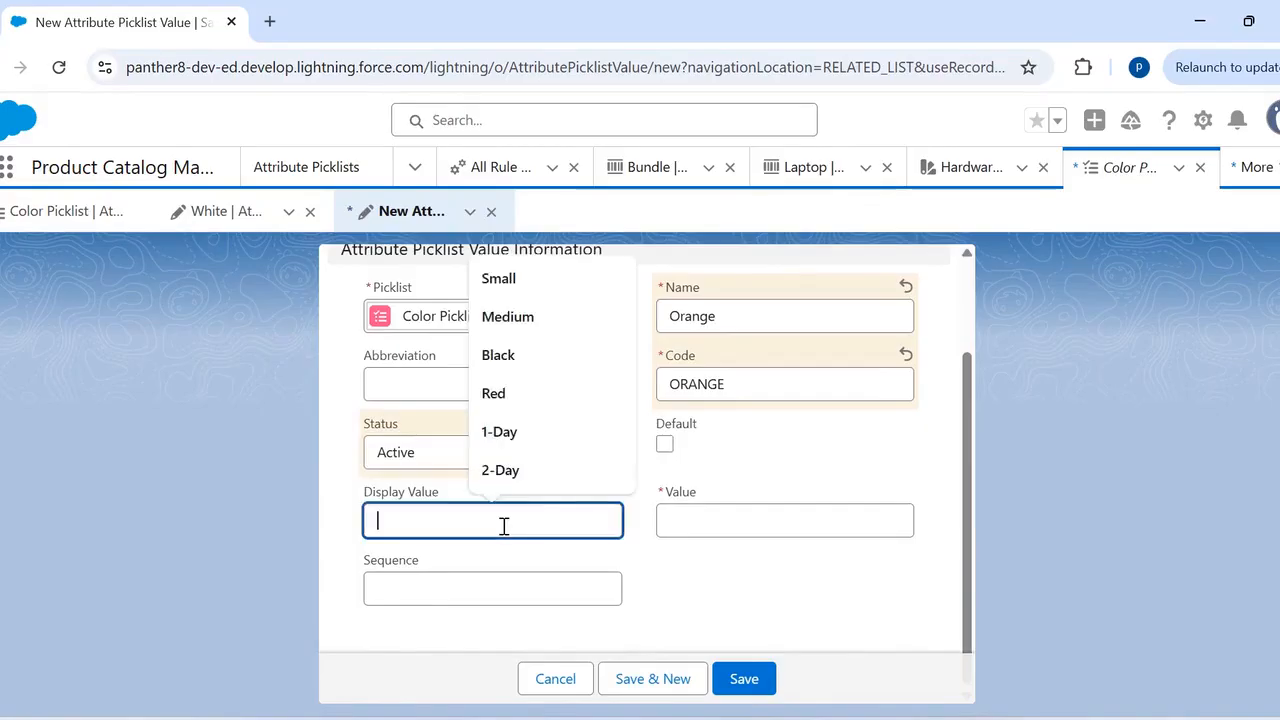
text(O)
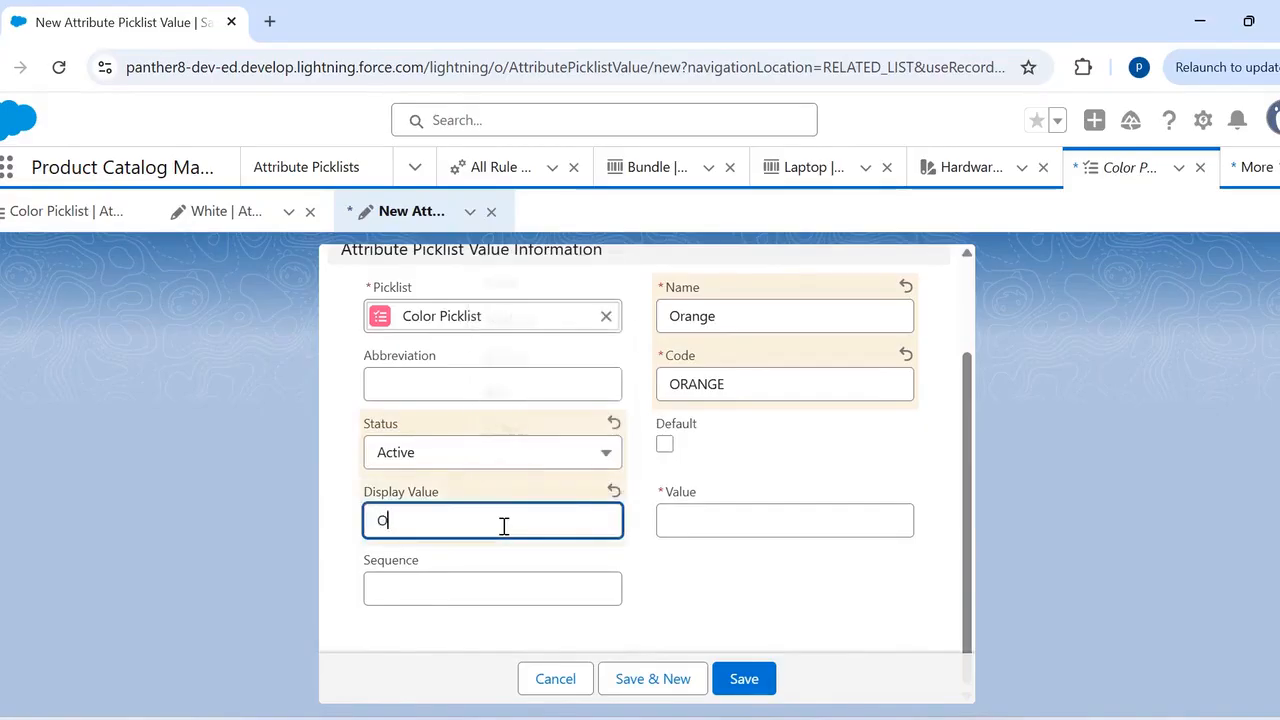
text(range)
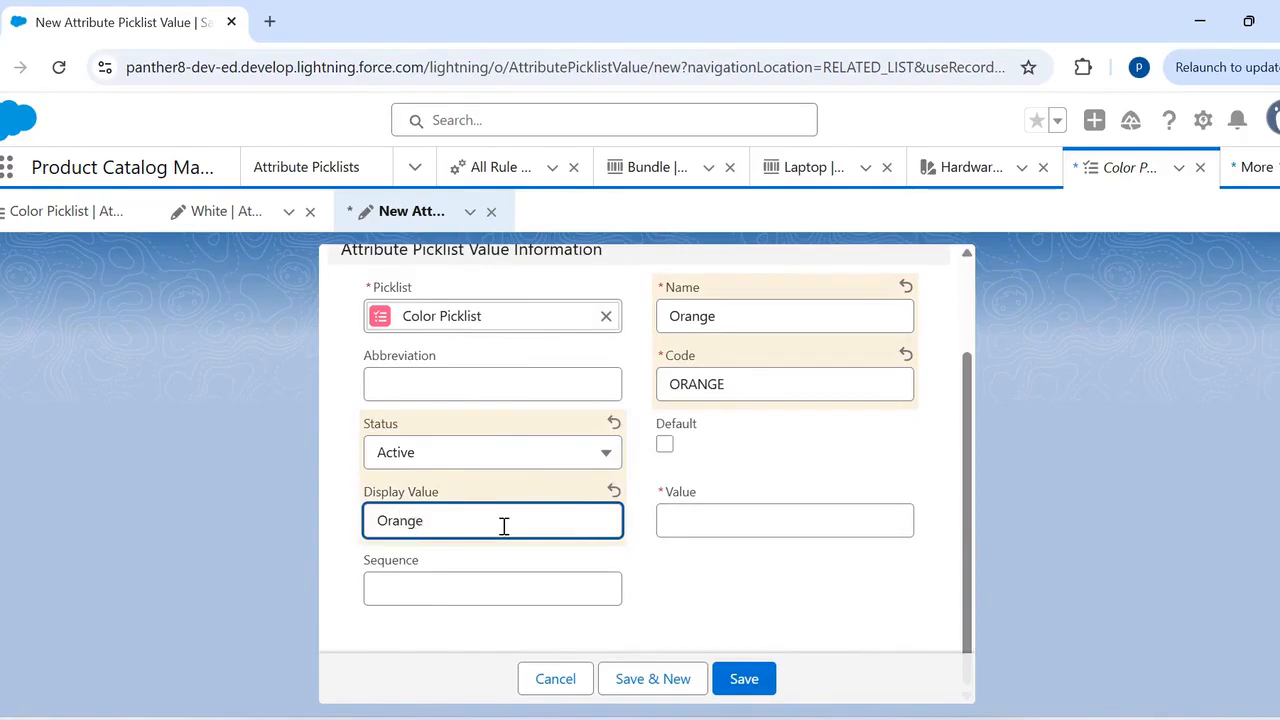
- Set the Orange picklist value's value to "Orange" and its sequence to 2, and save the record
click(697, 520)
text(Orange)
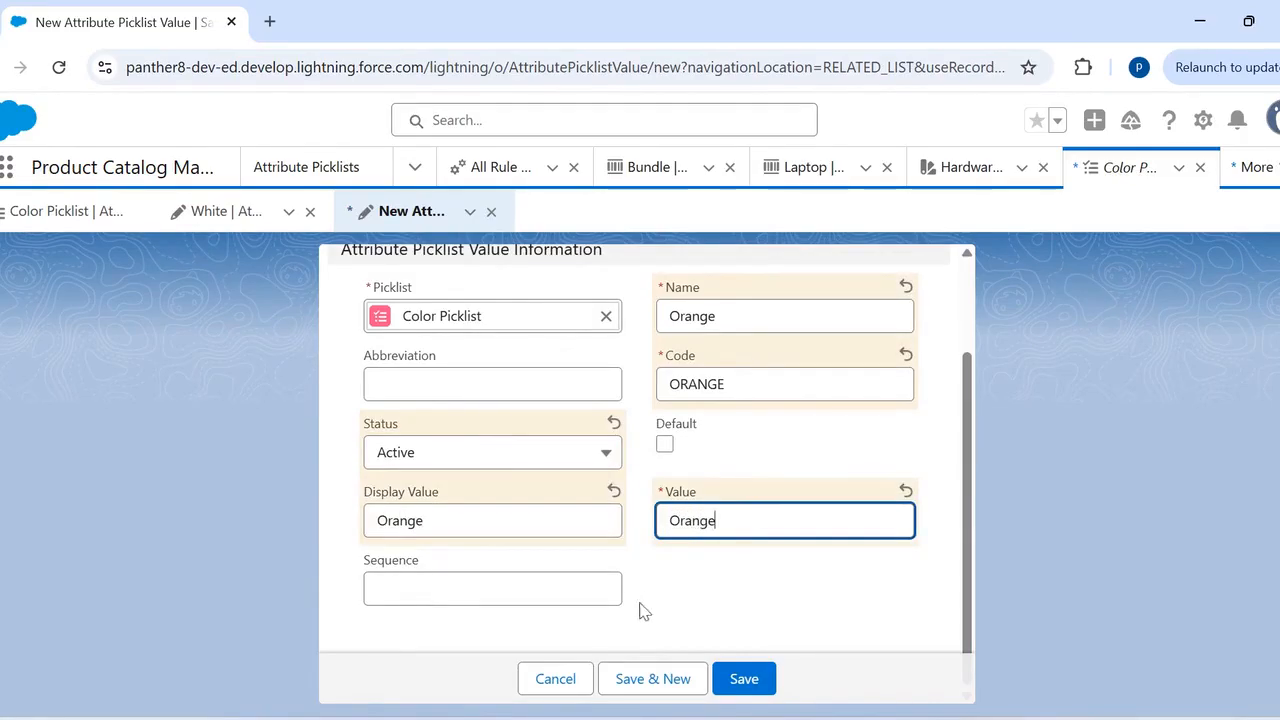
click(513, 583)
text(2)
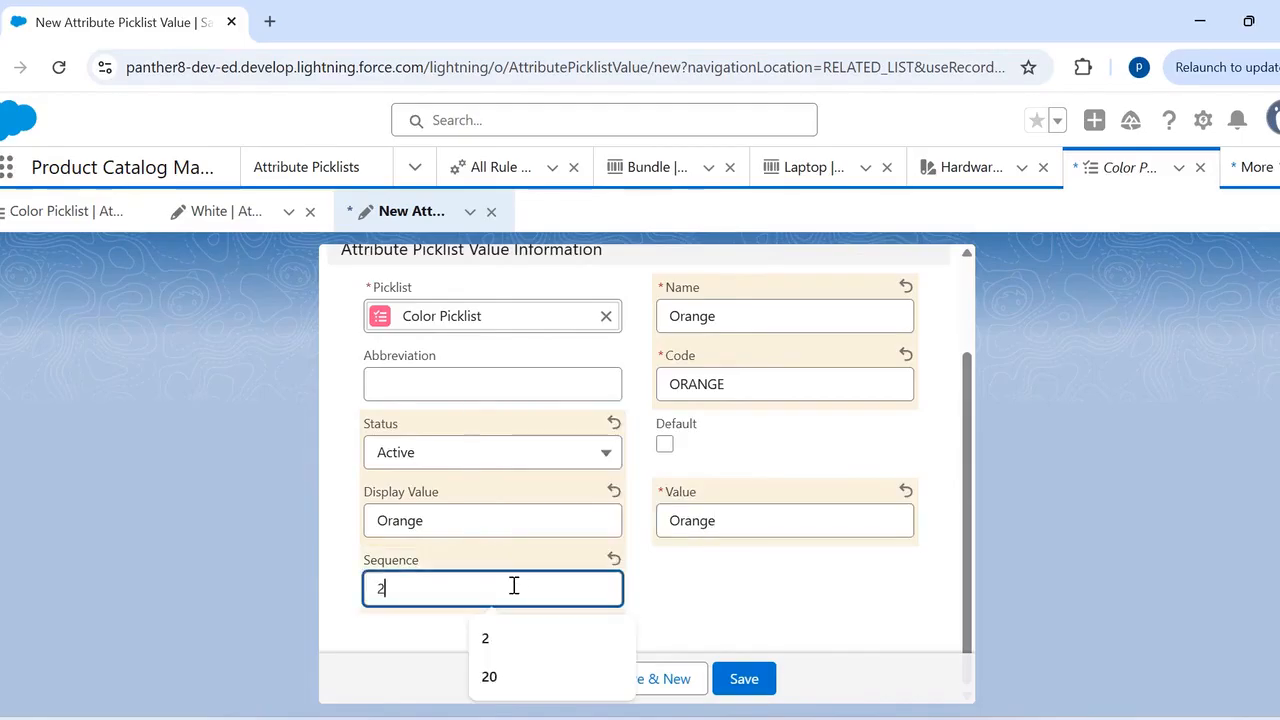
click(730, 592)
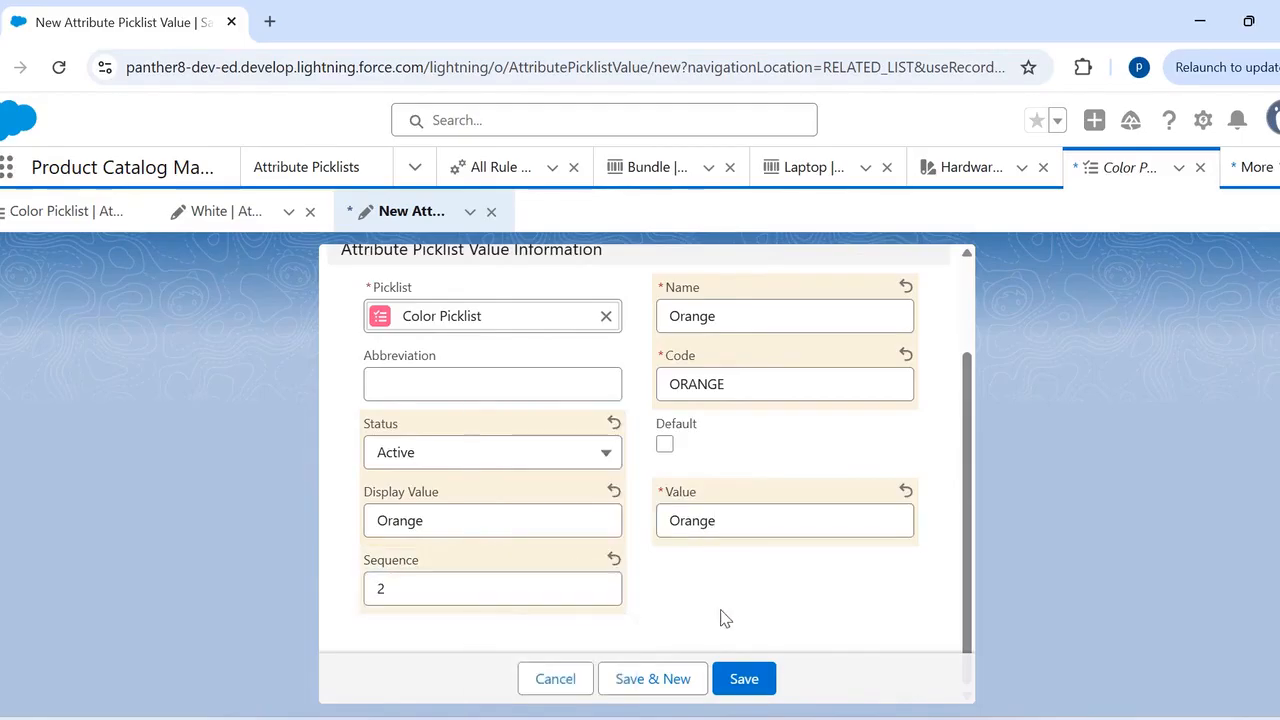
click(744, 677)
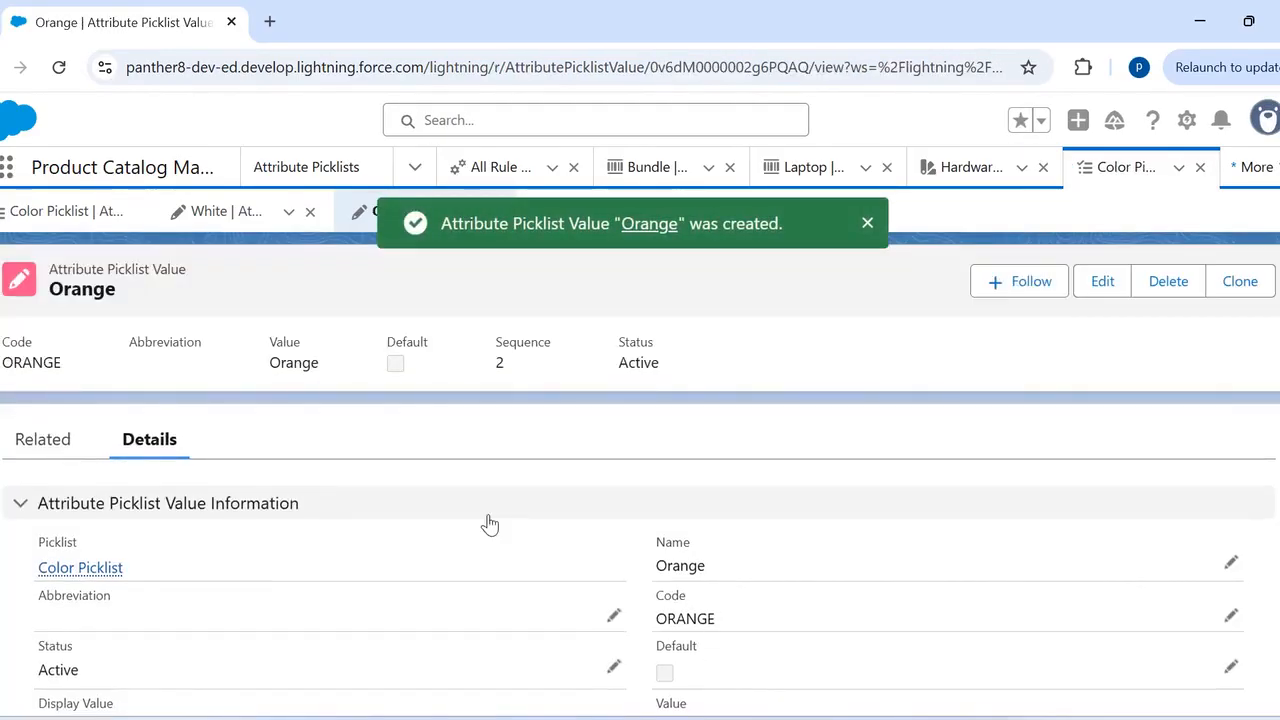
scroll(488, 523, down, 2)
scroll(488, 523, down, 1)
scroll(488, 523, up, 1)
scroll(488, 523, up, 1)
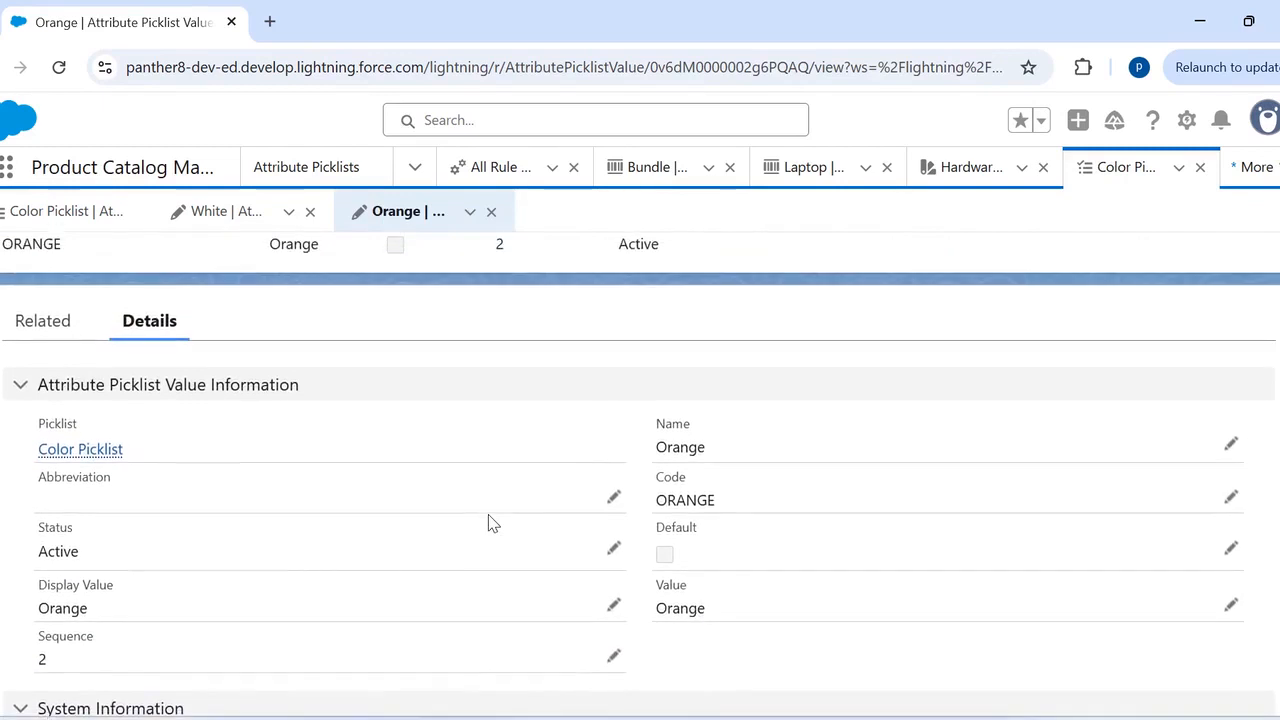
- Go to the attribute definitions from the catalog home page and start a new attribute definition
click(415, 167)
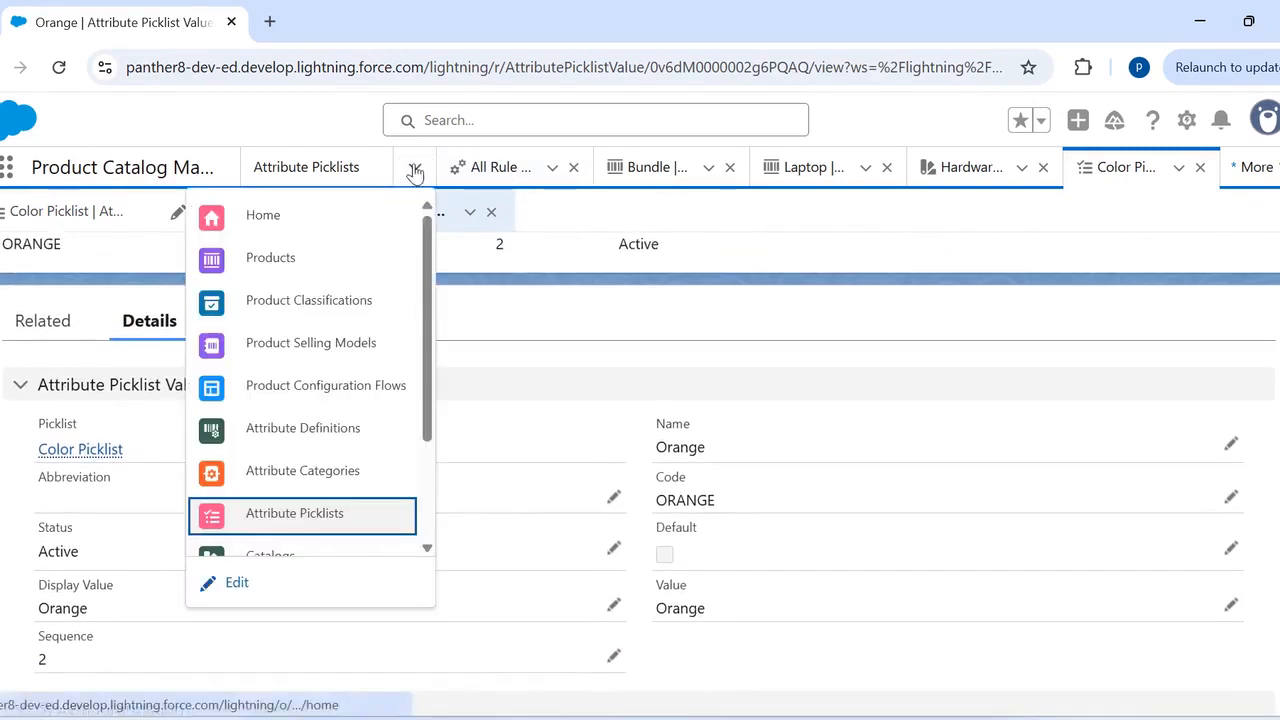
click(316, 242)
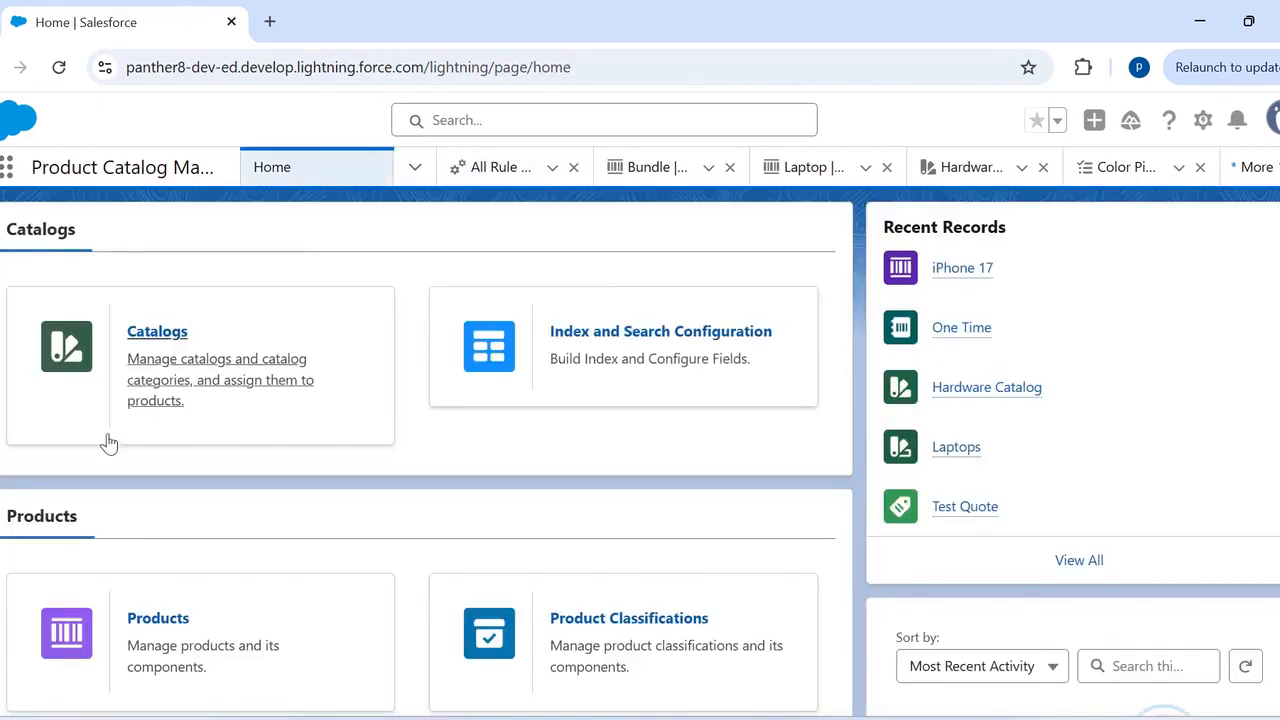
scroll(155, 547, down, 4)
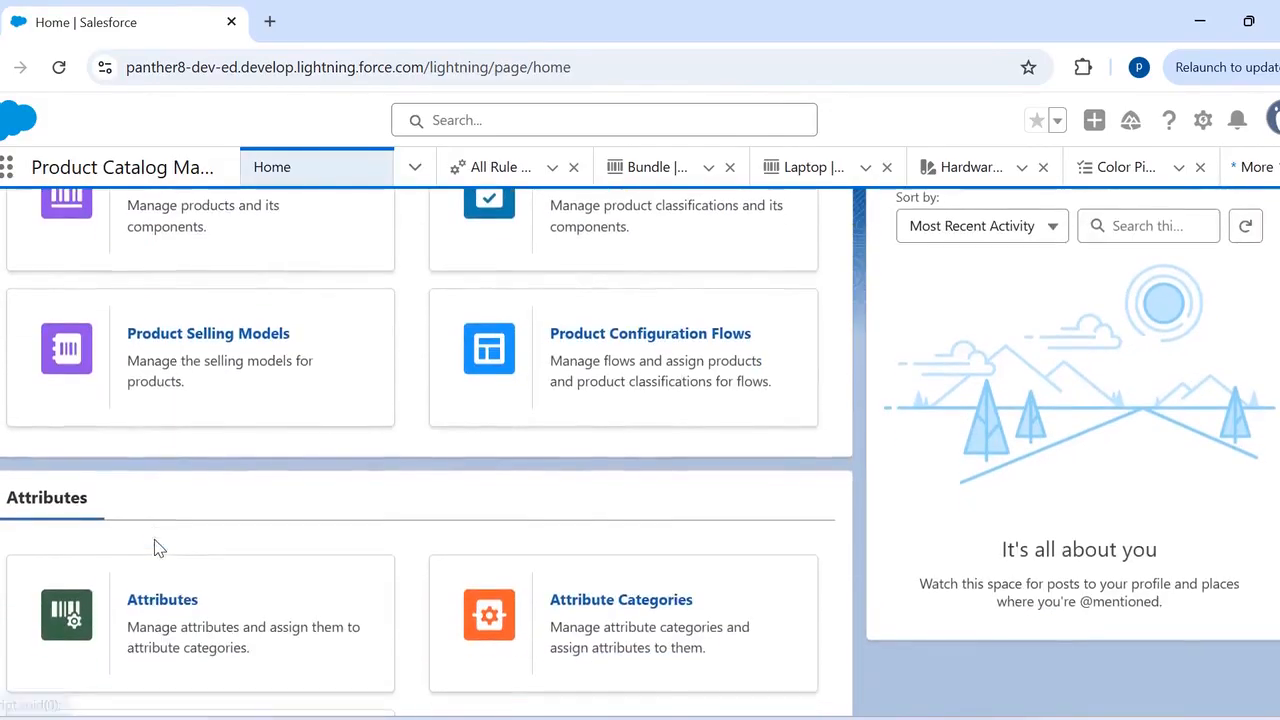
click(157, 601)
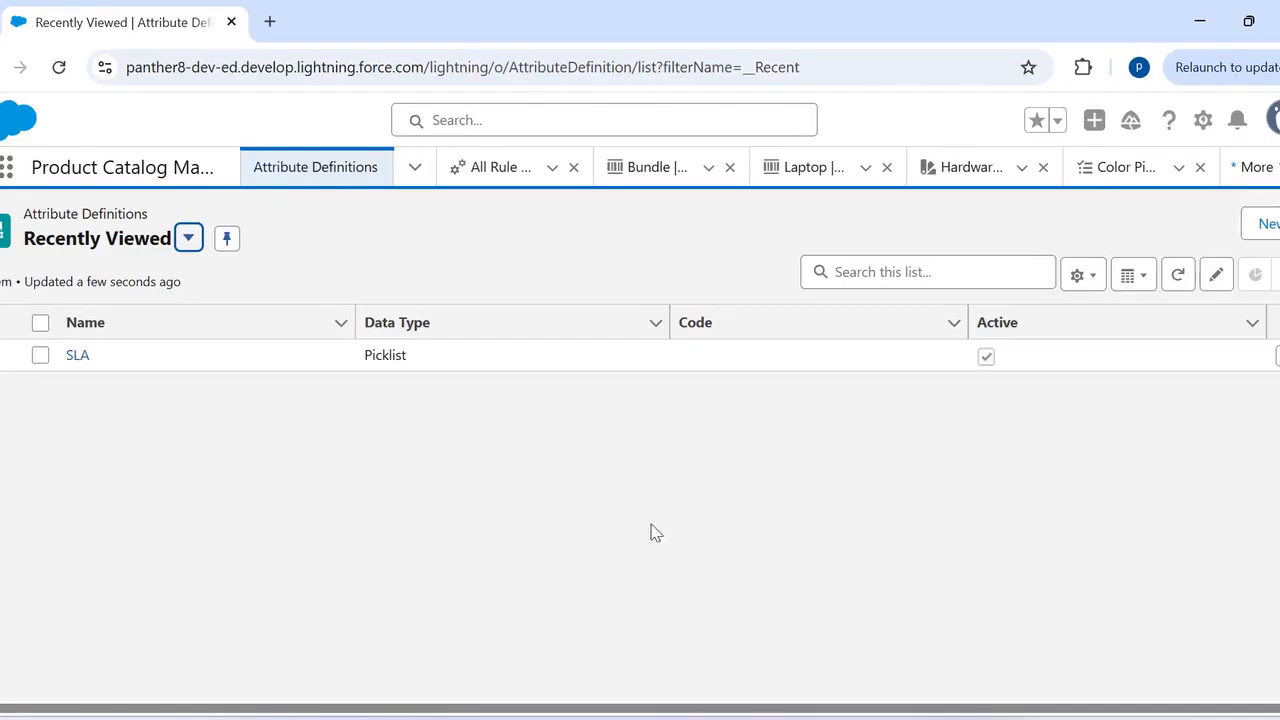
click(1262, 223)
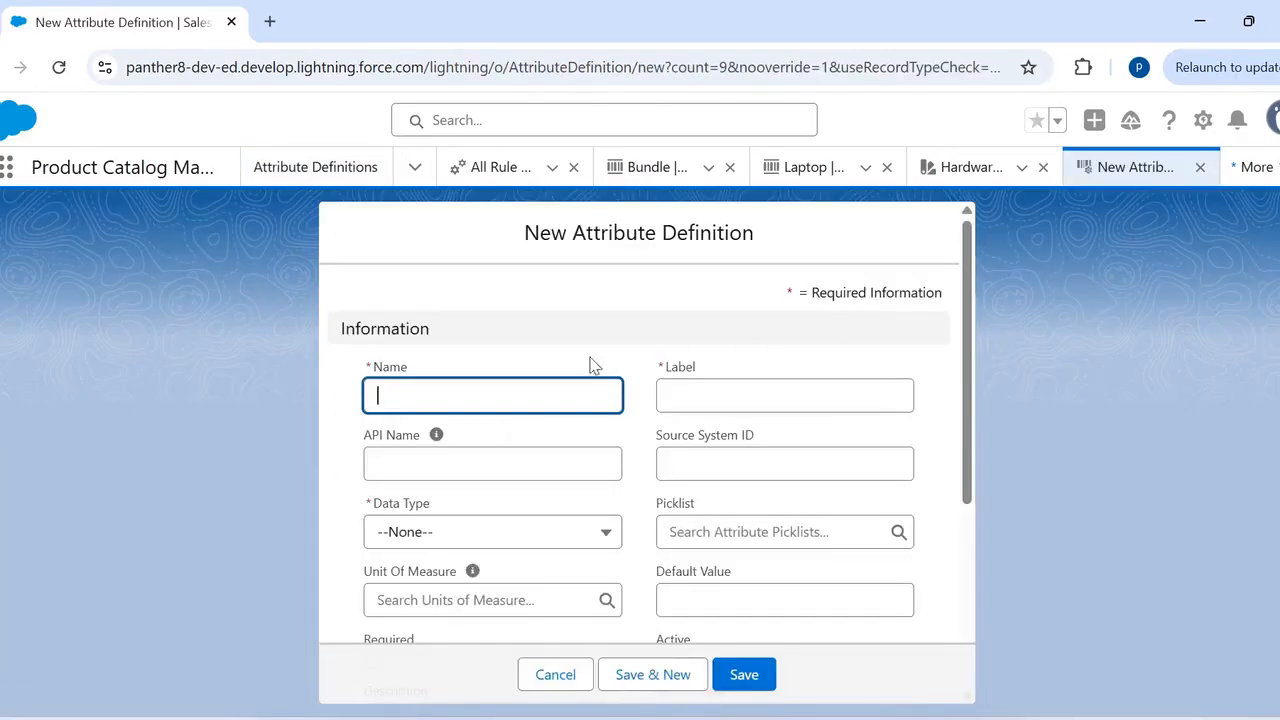
- Name the attribute definition Color, with the label COLOR and the API name Color
click(544, 396)
text(Color)
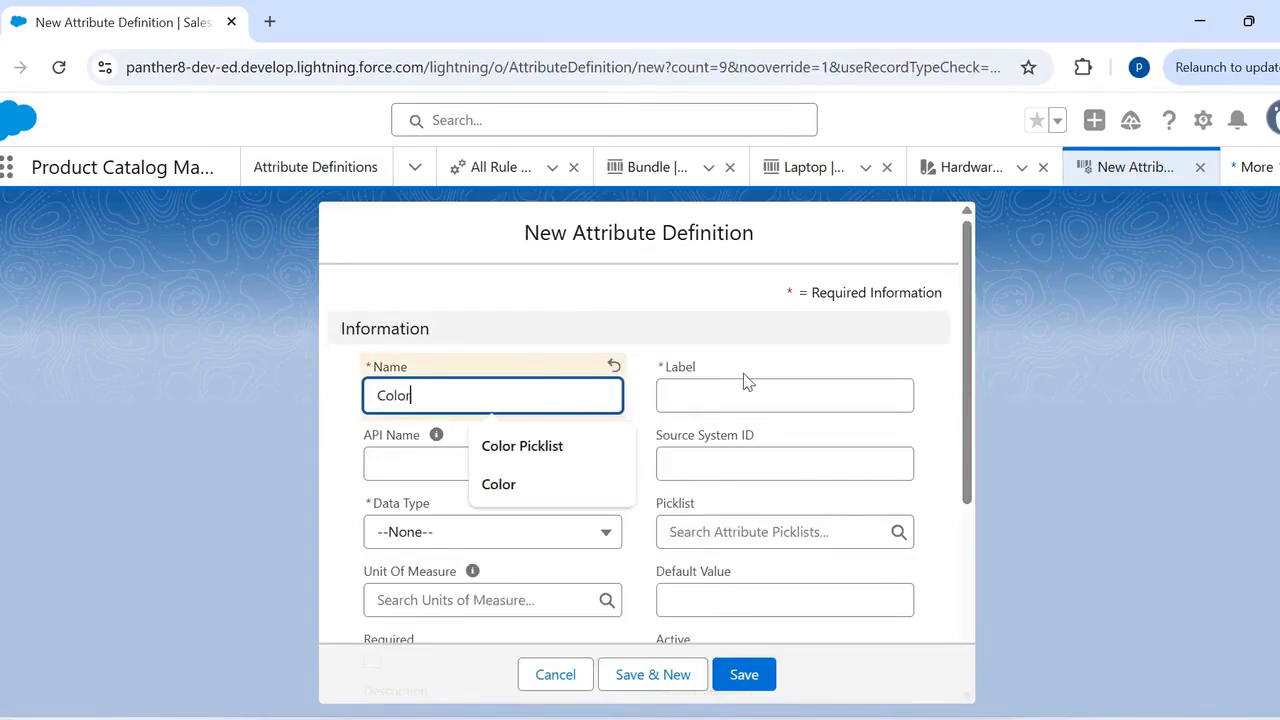
click(718, 401)
text(COLOR)
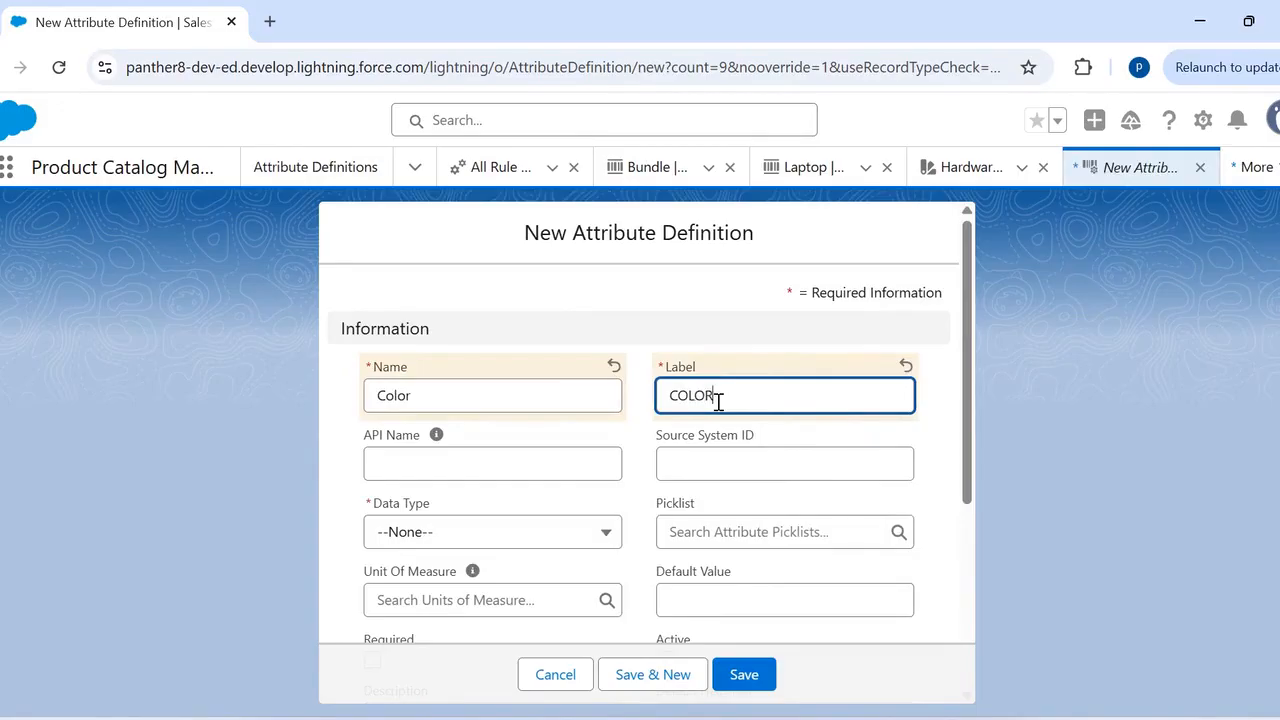
scroll(718, 401, down, 1)
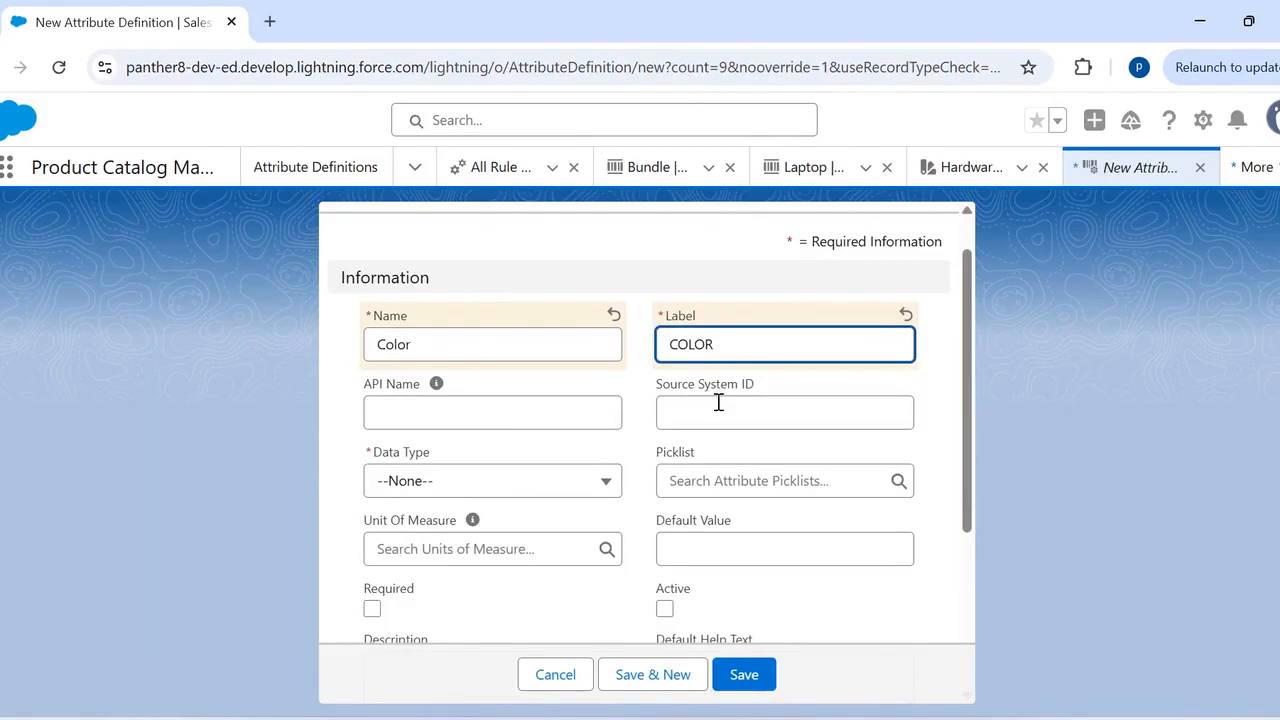
click(720, 378)
scroll(723, 386, down, 1)
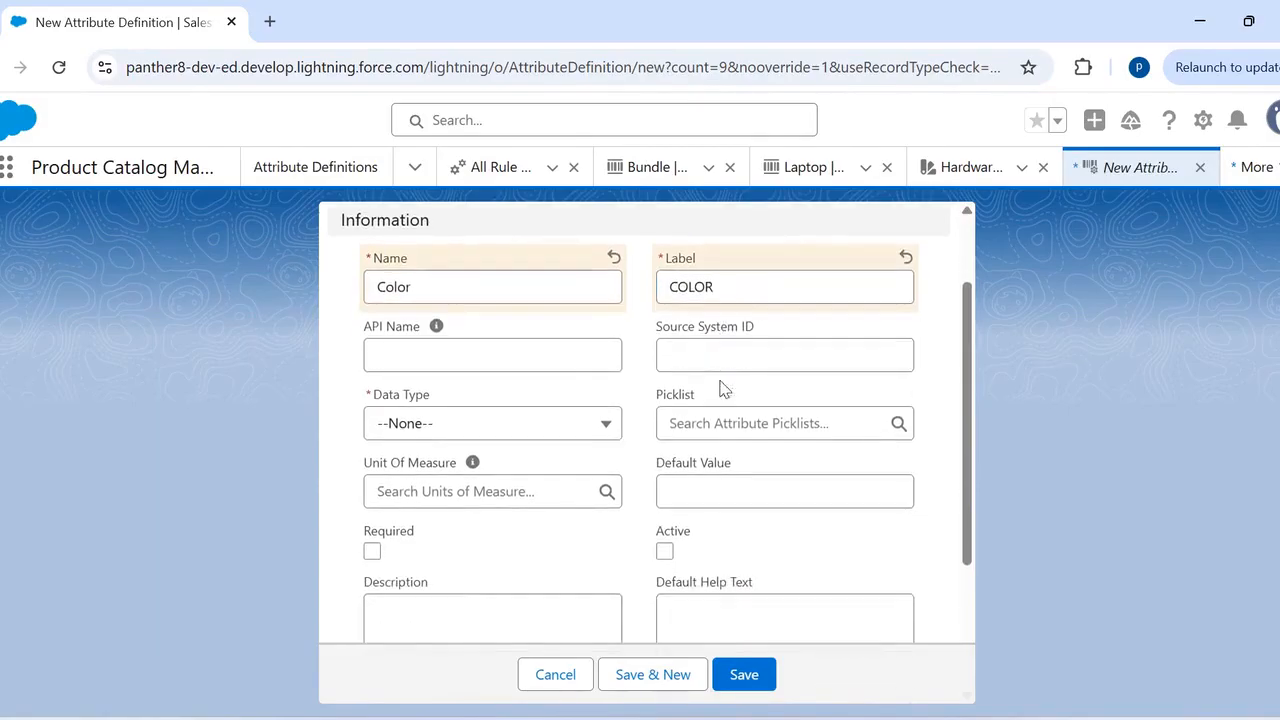
click(588, 360)
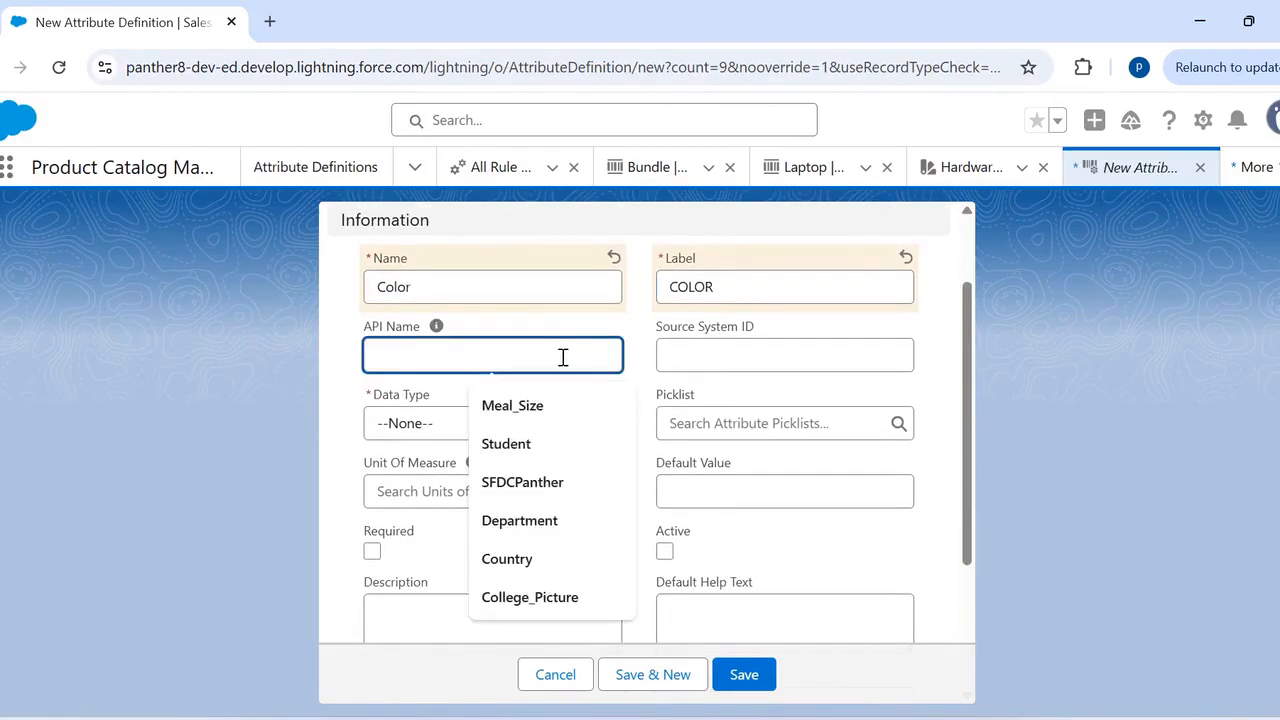
text(C)
key(BackSpace)
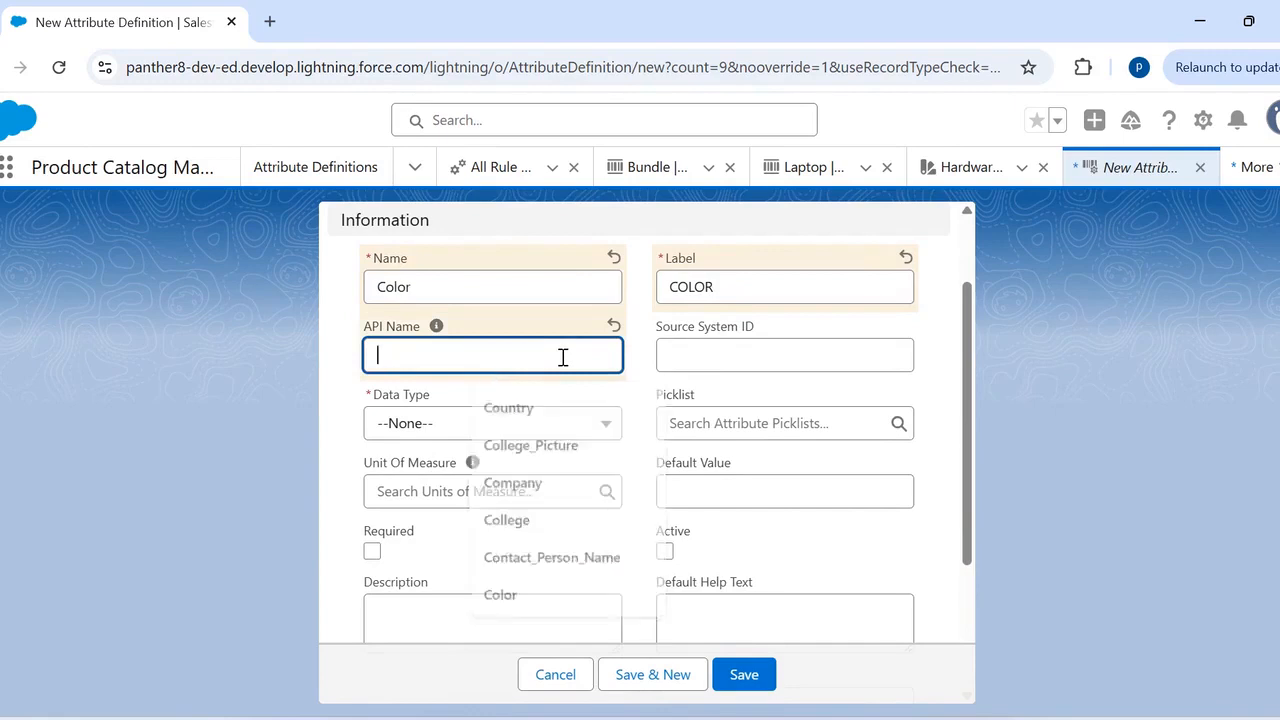
text(Color)
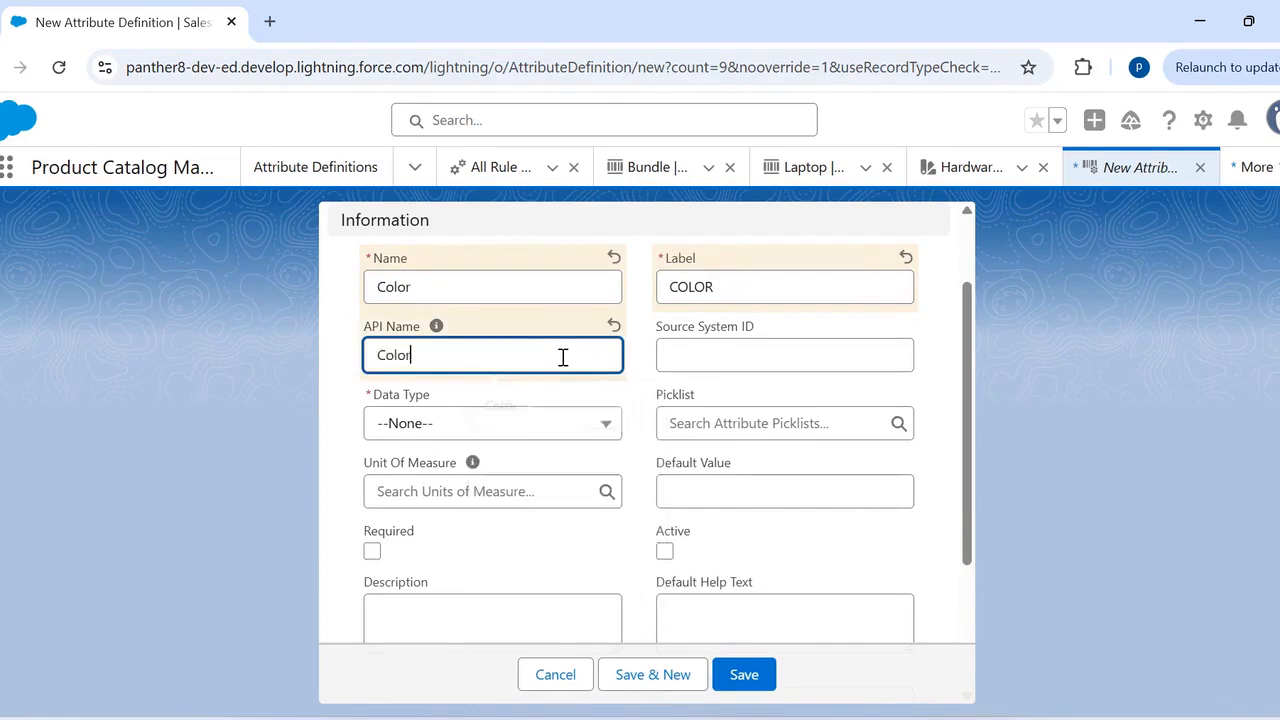
- Set the Color attribute's data type to Picklist and link it to Color Picklist
click(514, 420)
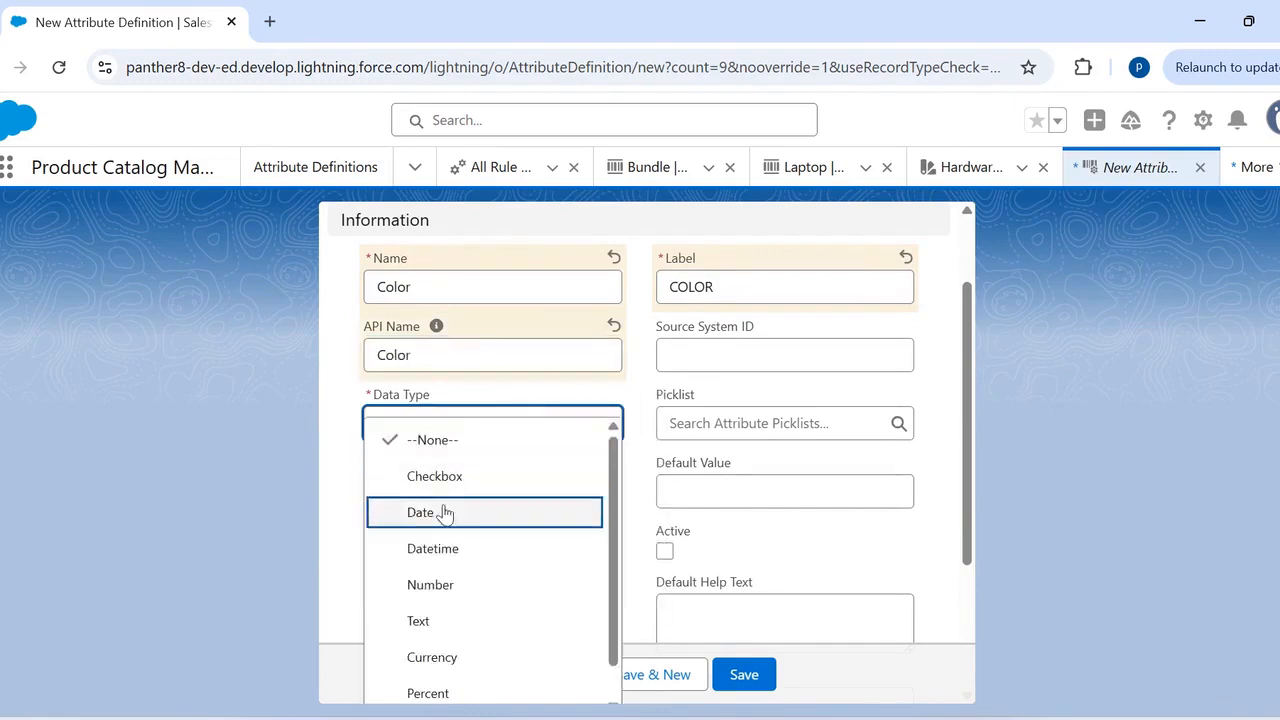
click(428, 692)
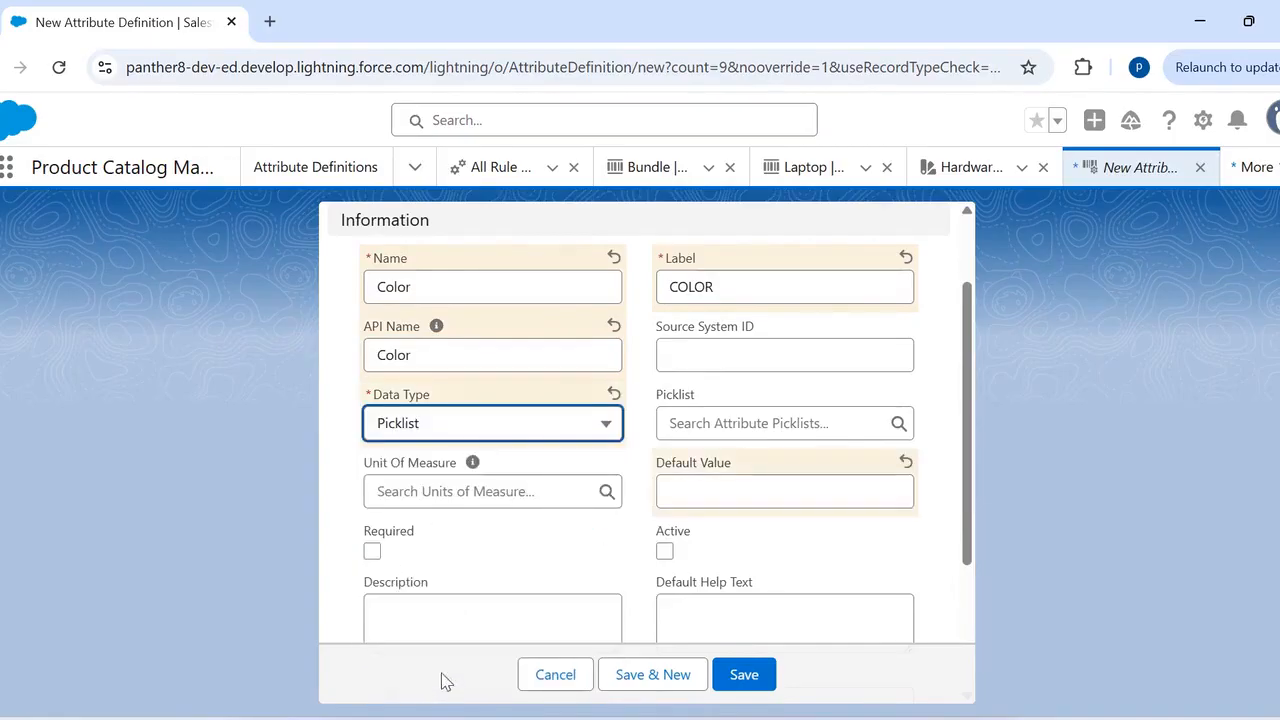
click(720, 423)
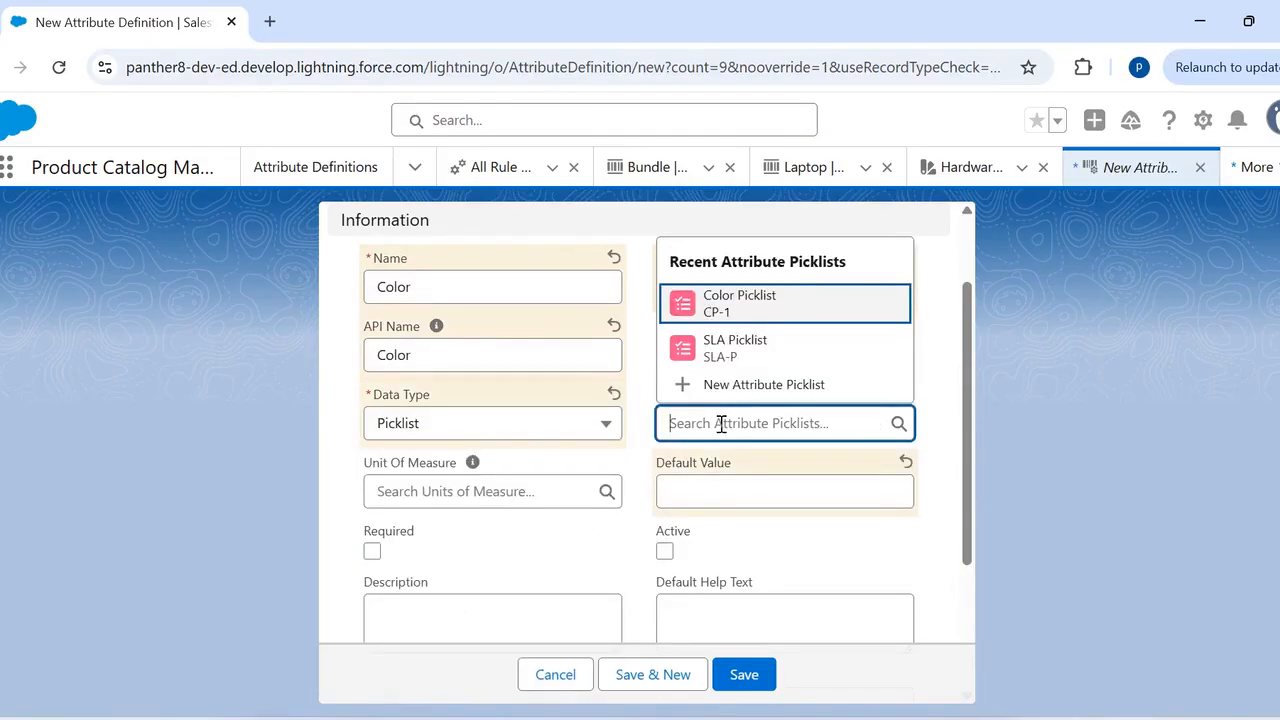
click(731, 303)
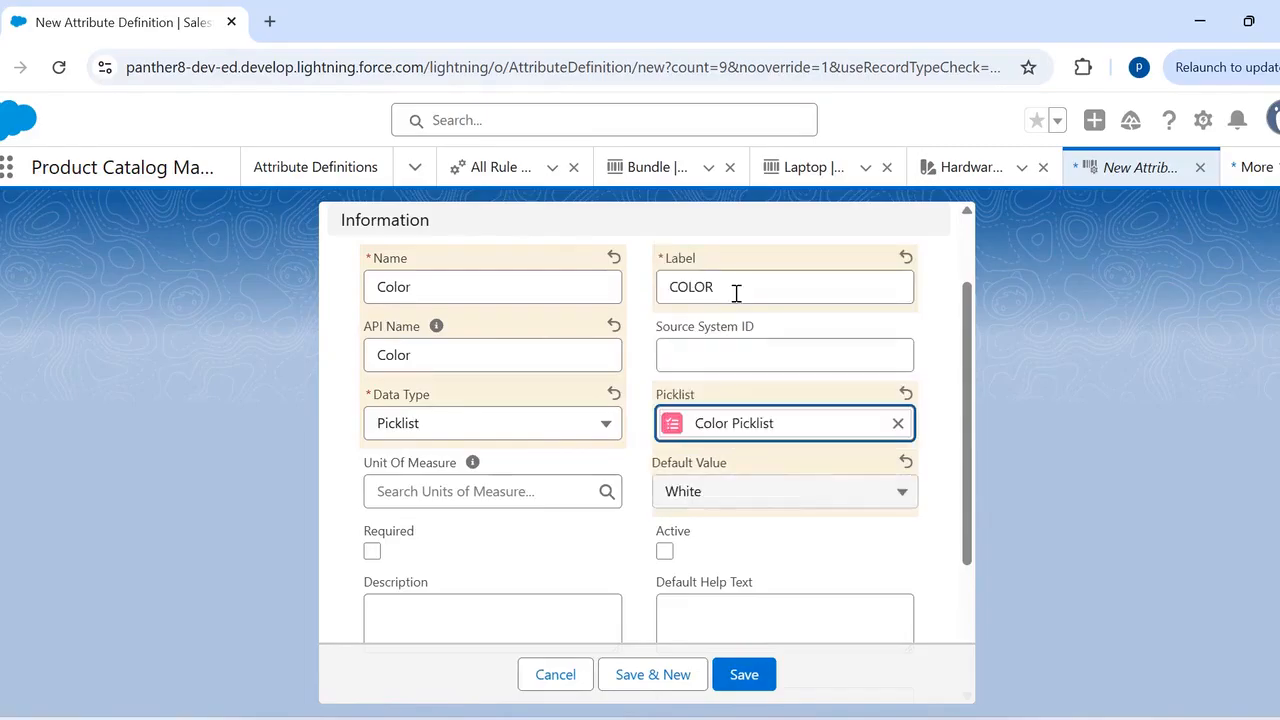
- Mark the Color attribute definition as active and required, and save it
scroll(393, 541, down, 1)
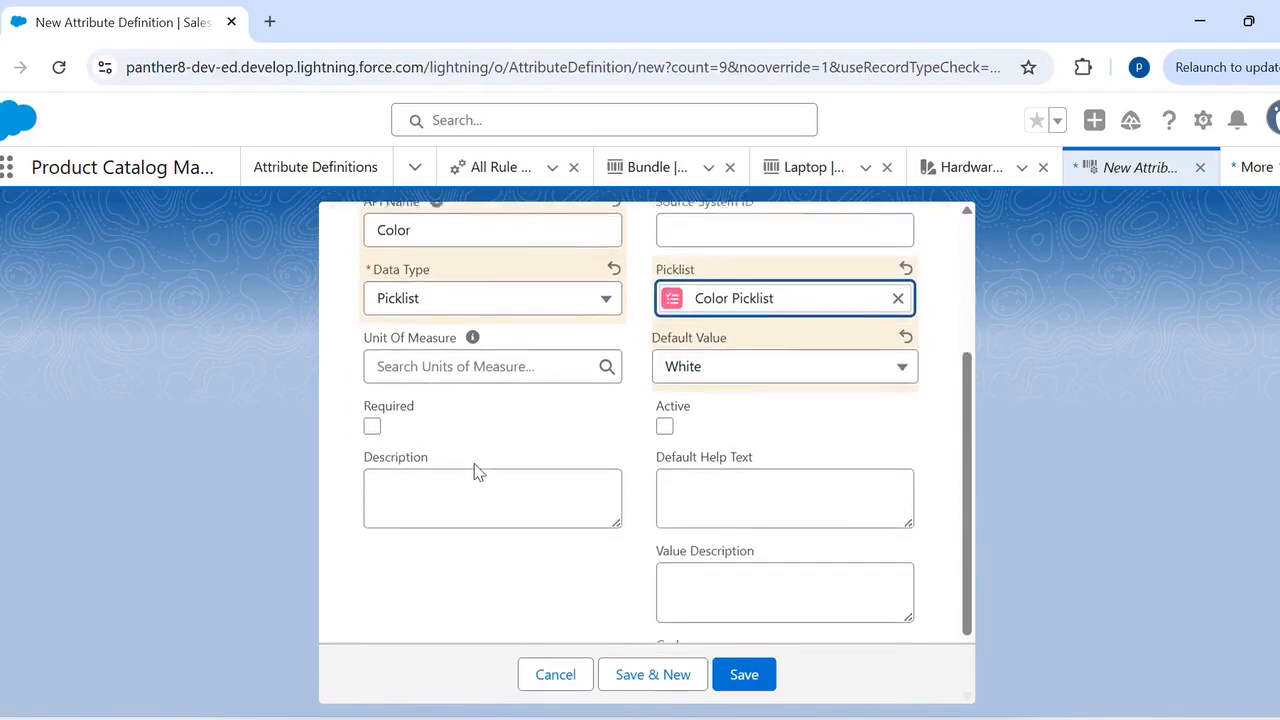
scroll(477, 471, down, 1)
click(665, 390)
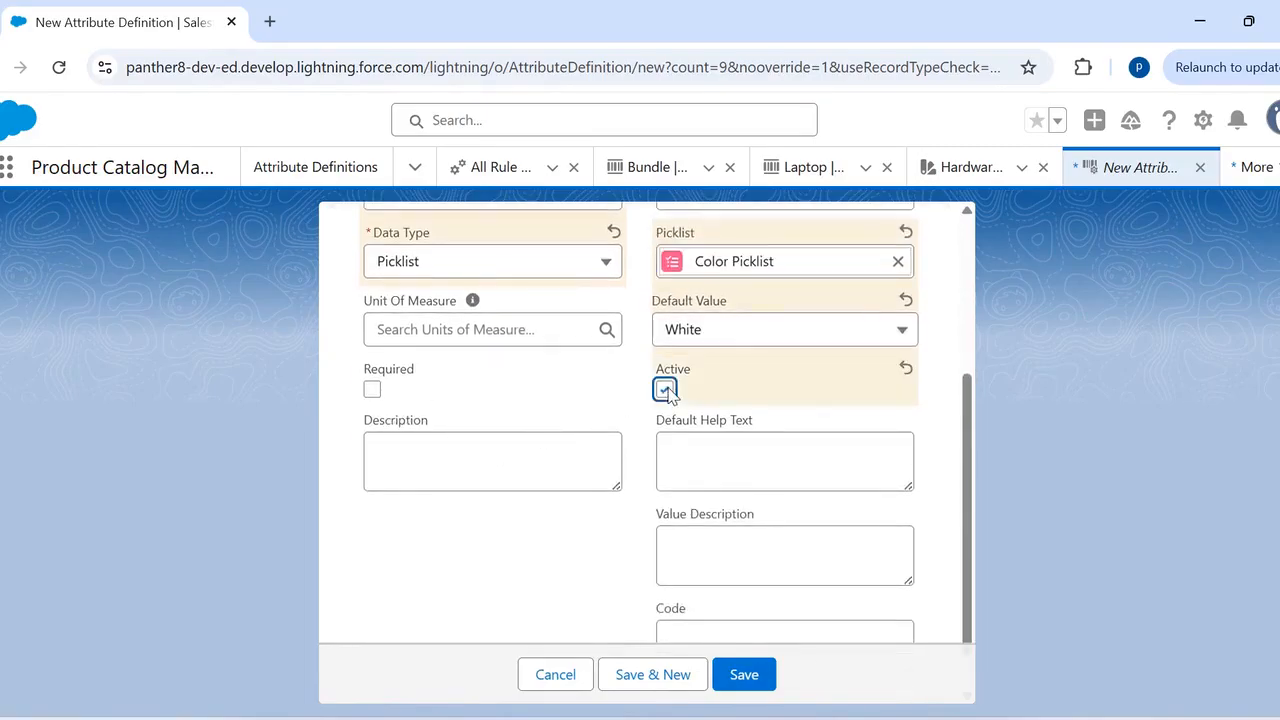
scroll(567, 402, down, 1)
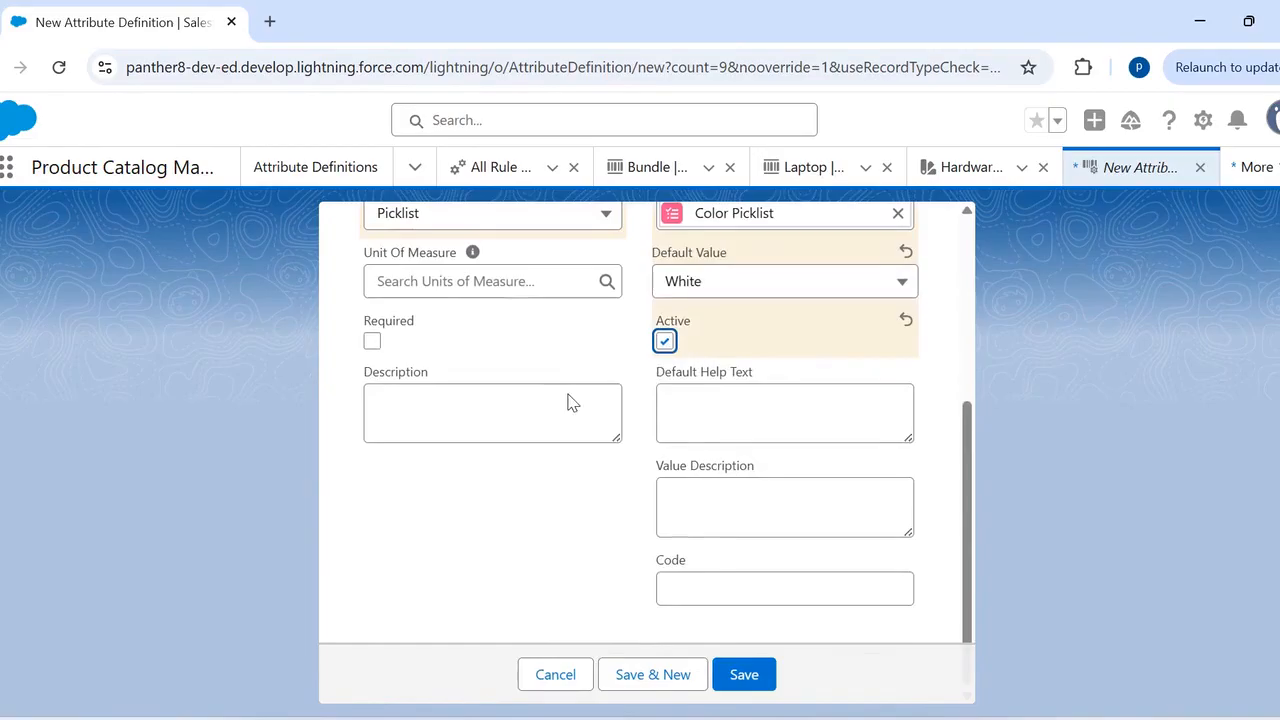
click(373, 341)
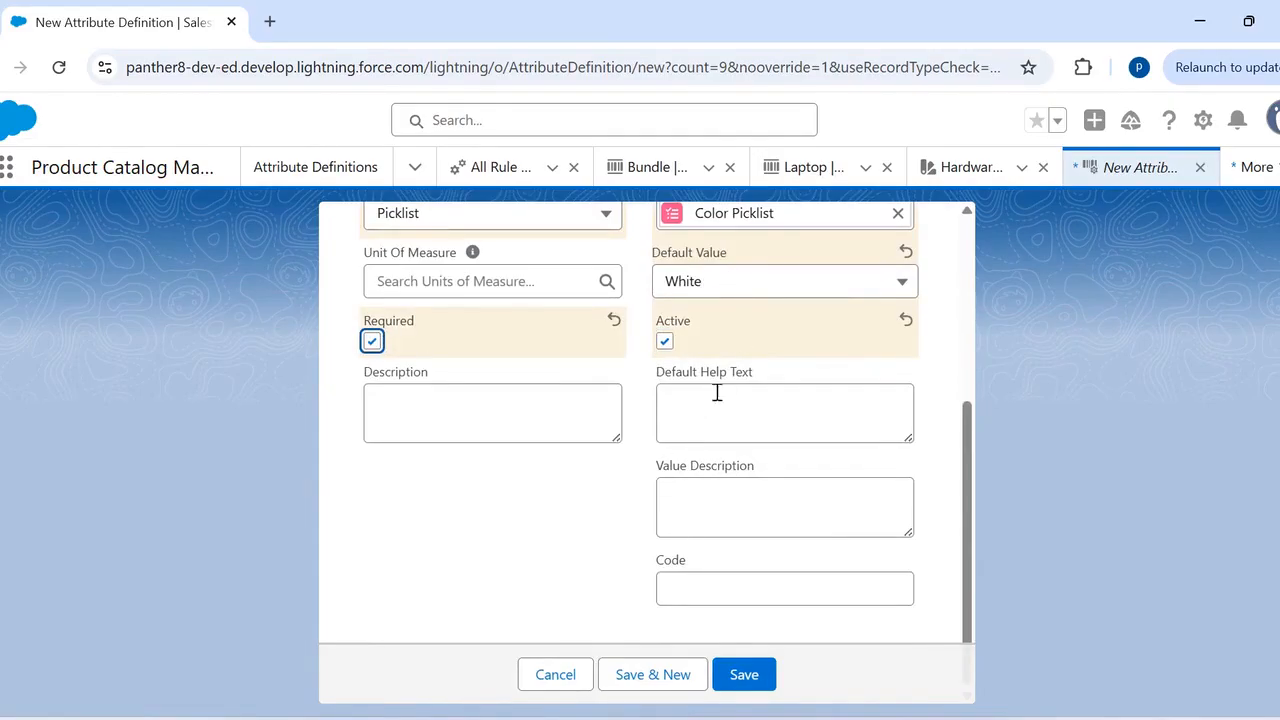
click(742, 676)
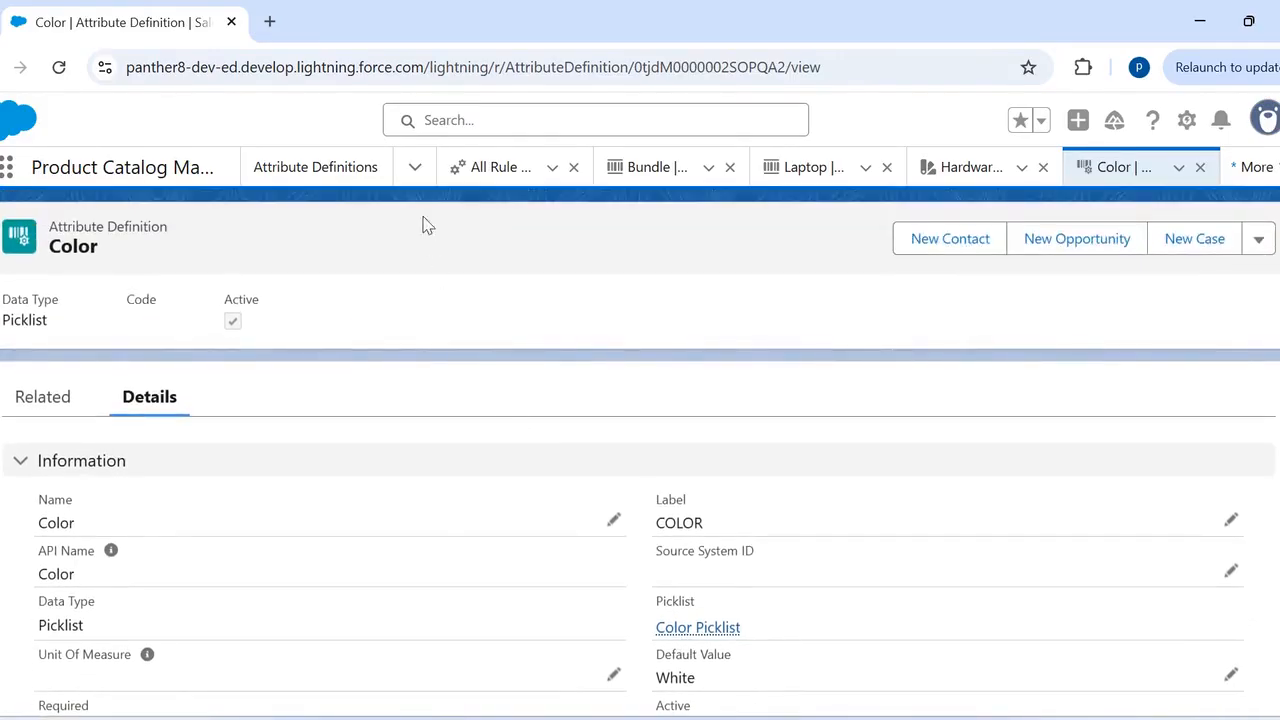
- Go to the product classifications from the catalog home page and start a new product classification
click(413, 172)
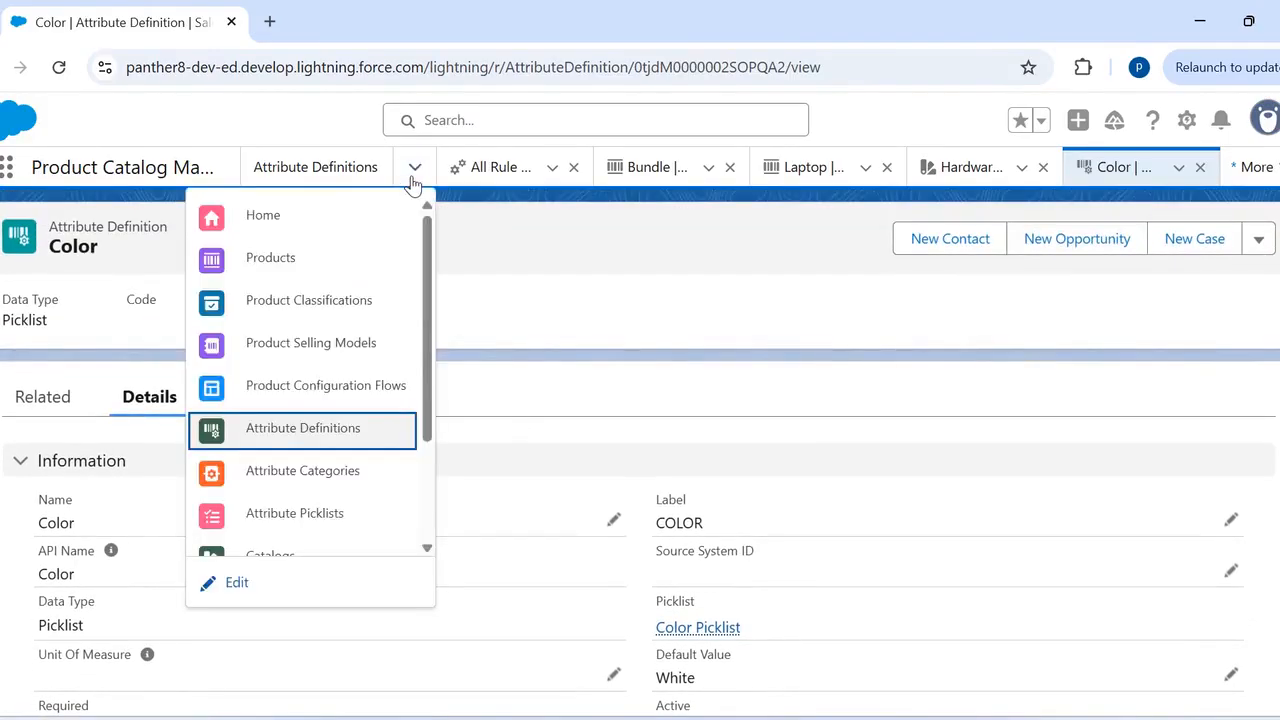
click(371, 220)
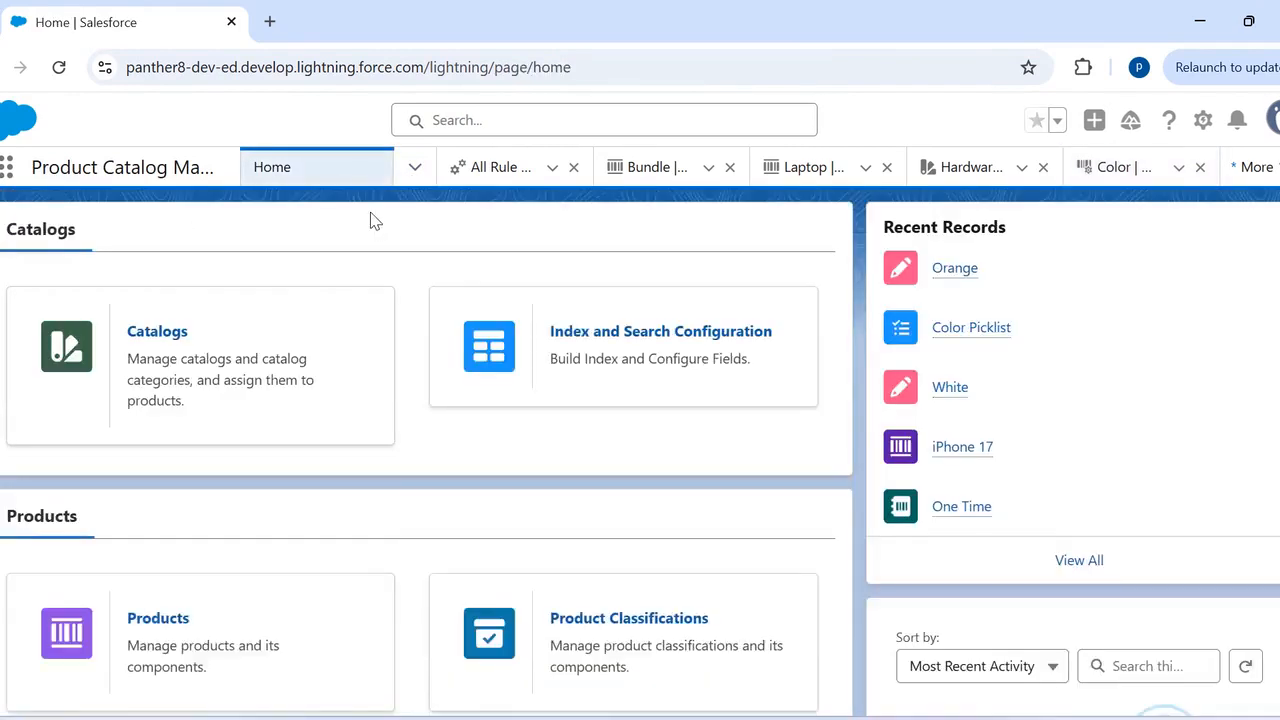
scroll(452, 371, down, 1)
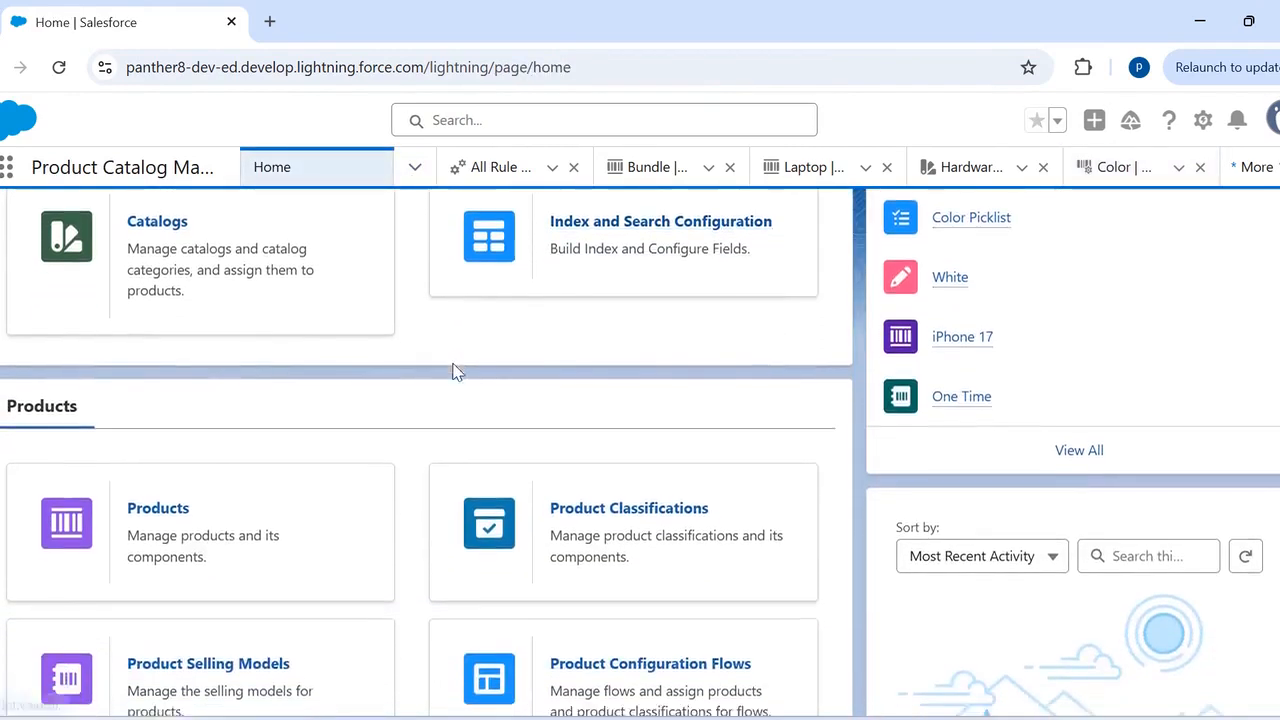
scroll(455, 372, down, 1)
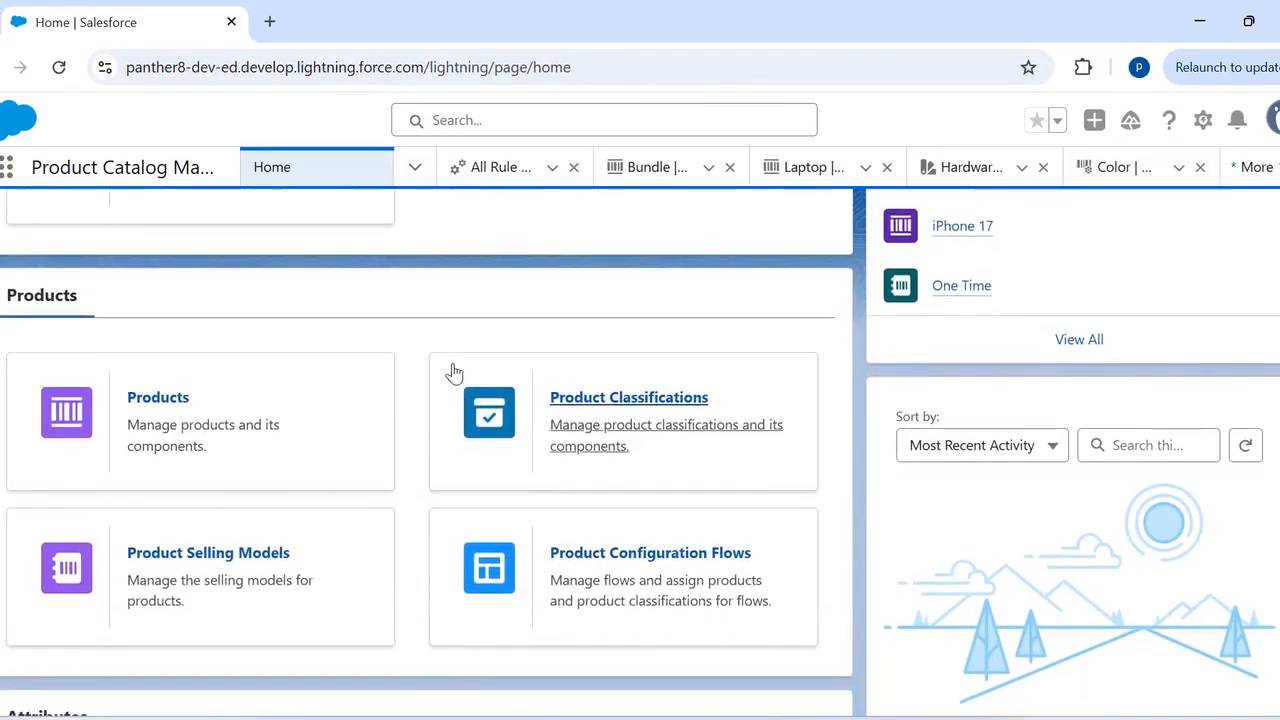
click(595, 403)
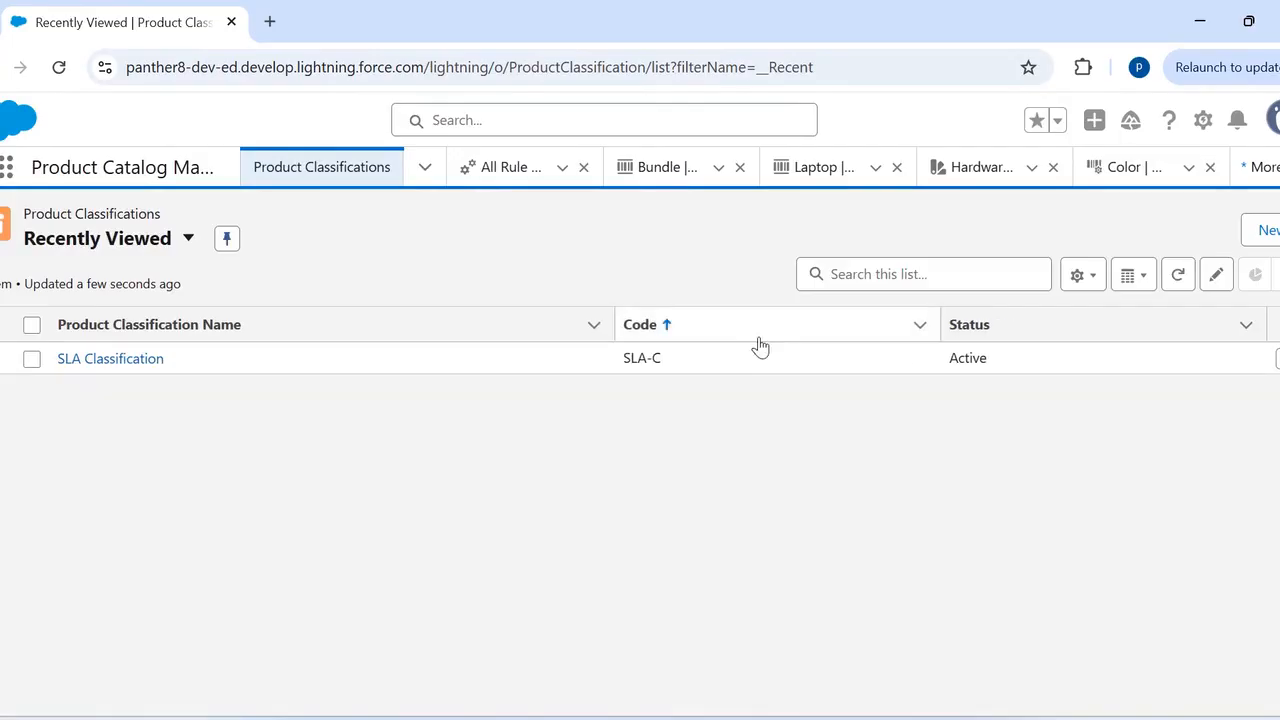
click(1260, 233)
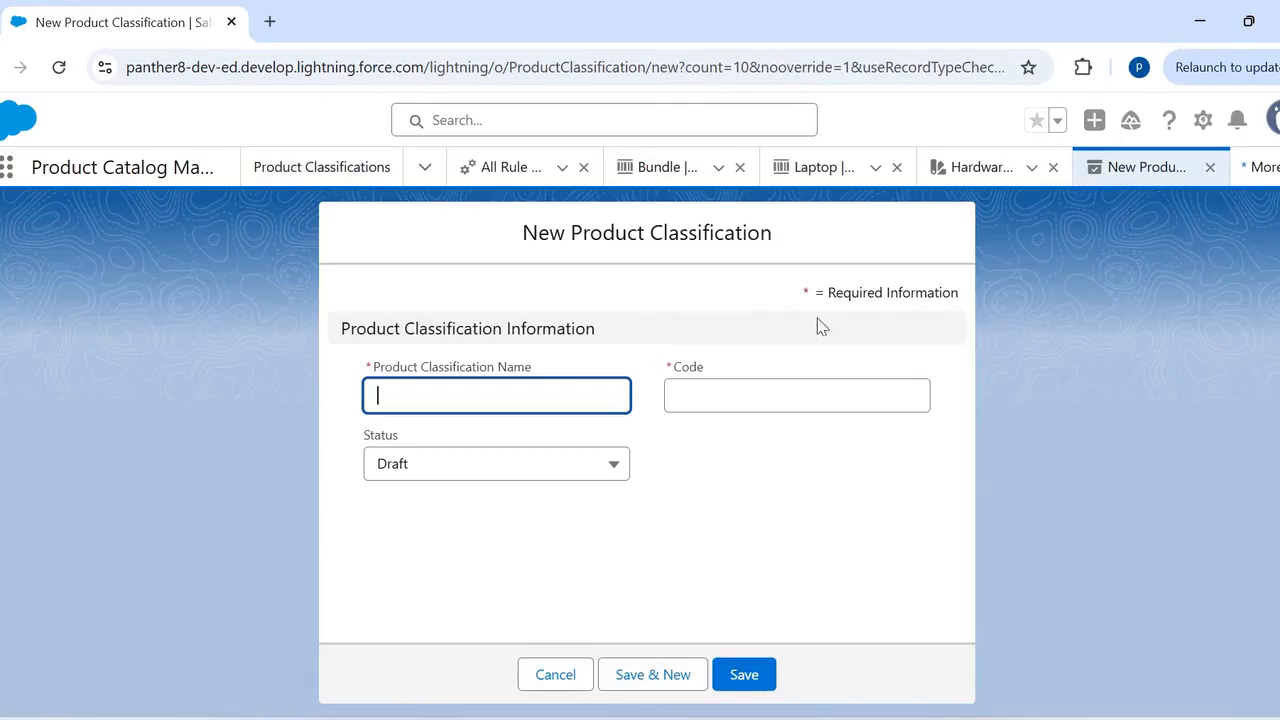
- Name the product classification "Electronics Product", give it the code EP and set its status to Active
click(602, 406)
text(lectronics Product)
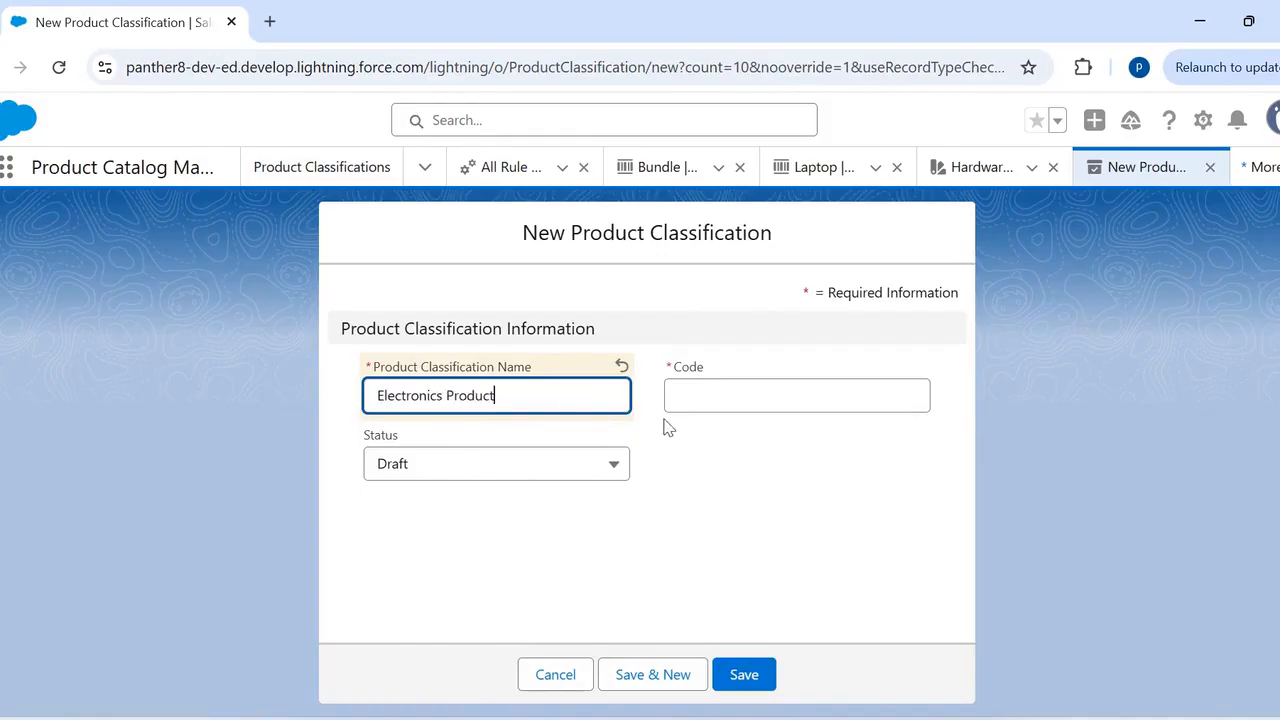
click(706, 400)
text(EP)
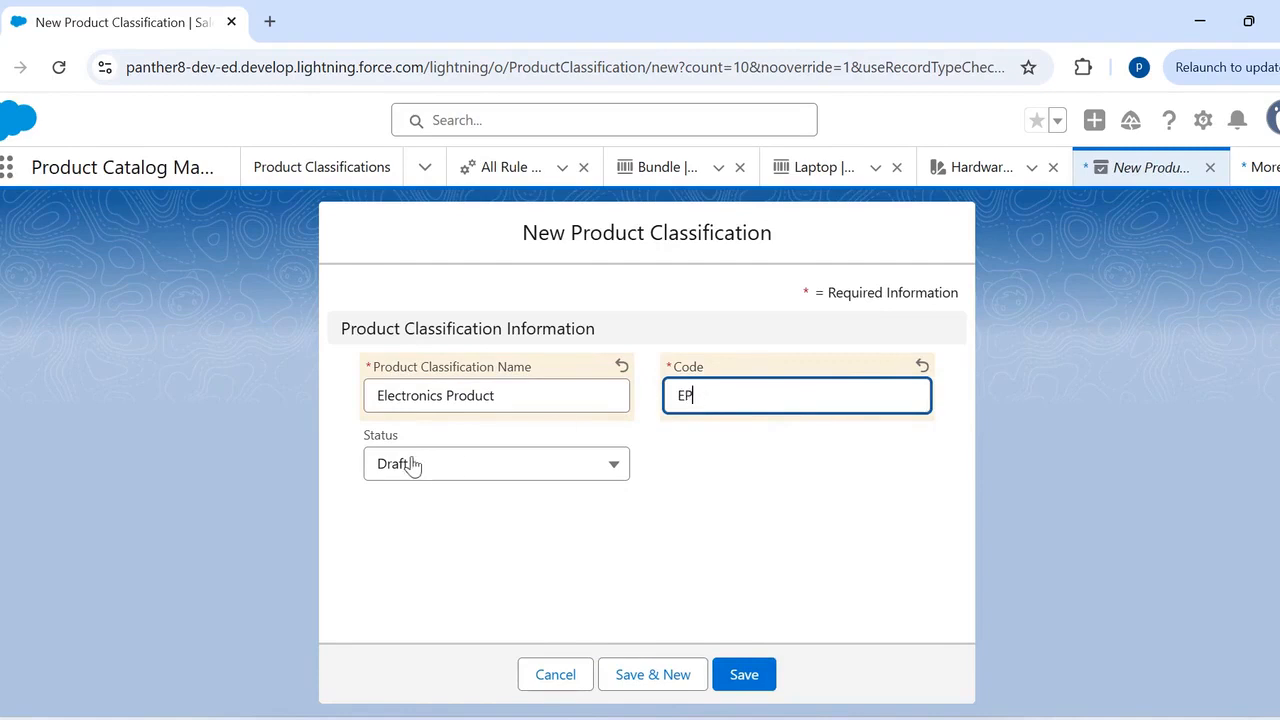
click(409, 463)
click(426, 380)
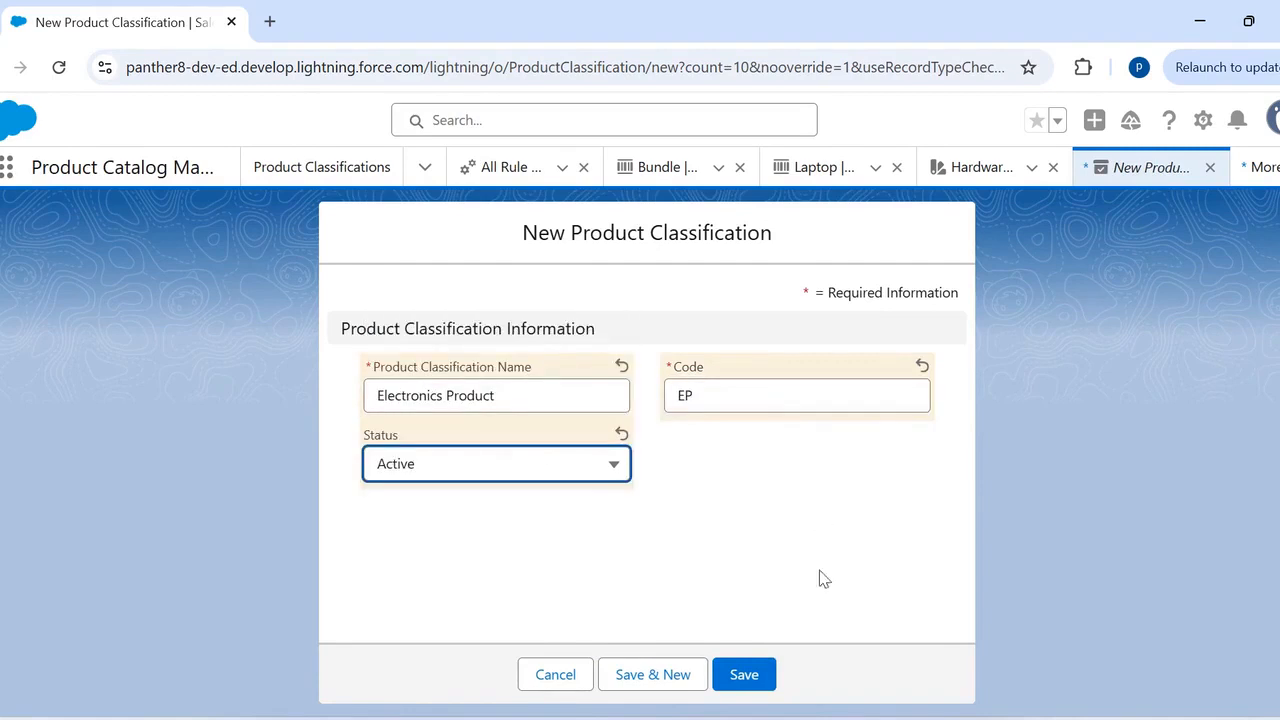
- Save the Electronics Product classification and assign the uncategorized Color attribute to it as an individual attribute
click(744, 675)
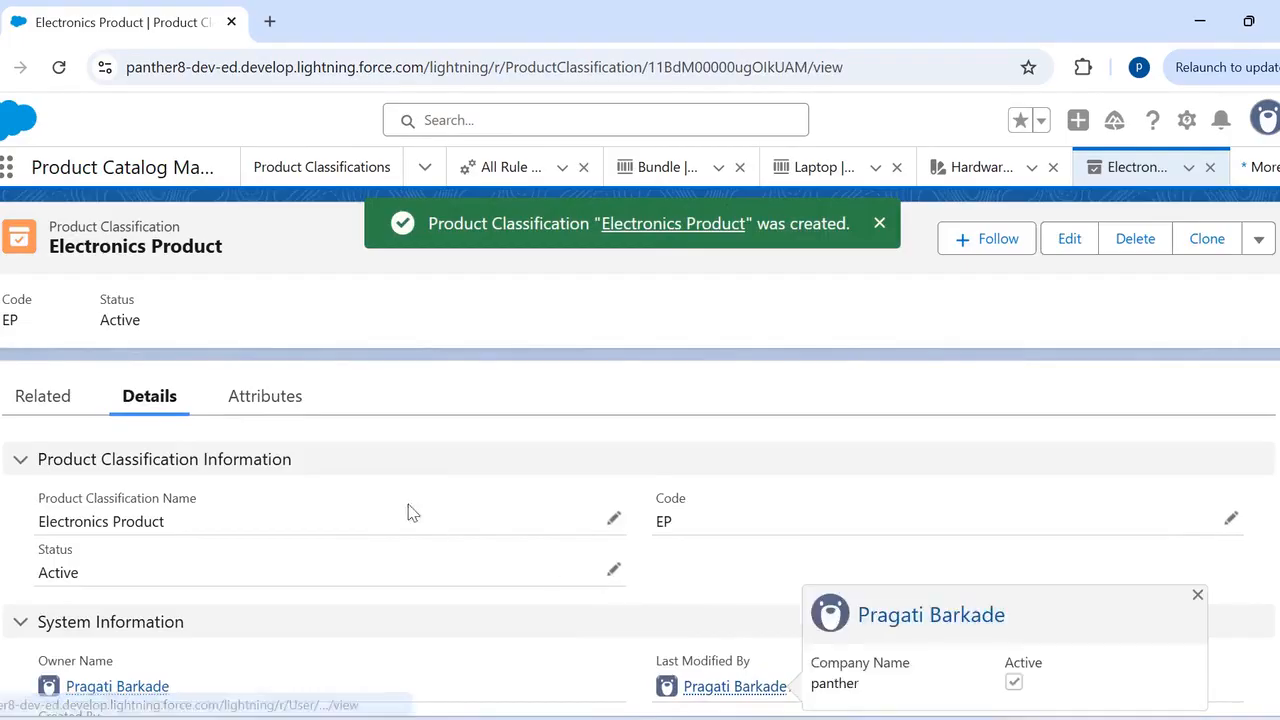
click(265, 397)
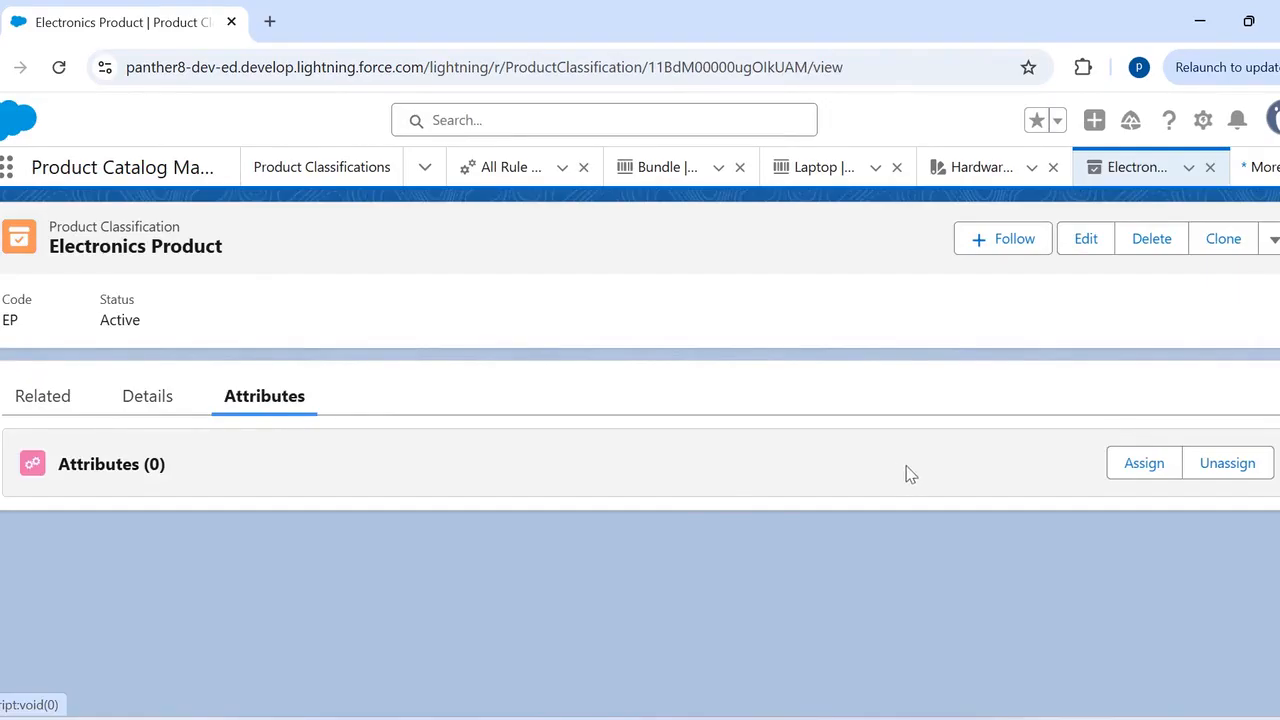
click(1129, 471)
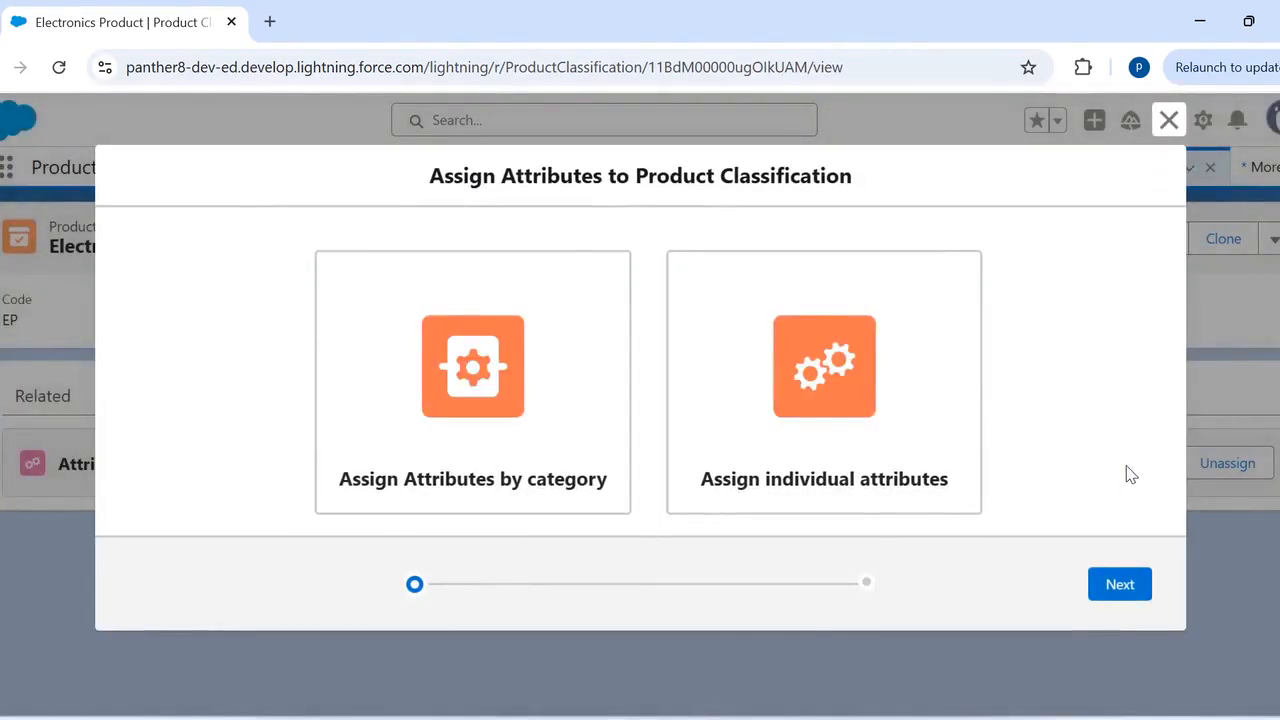
click(702, 484)
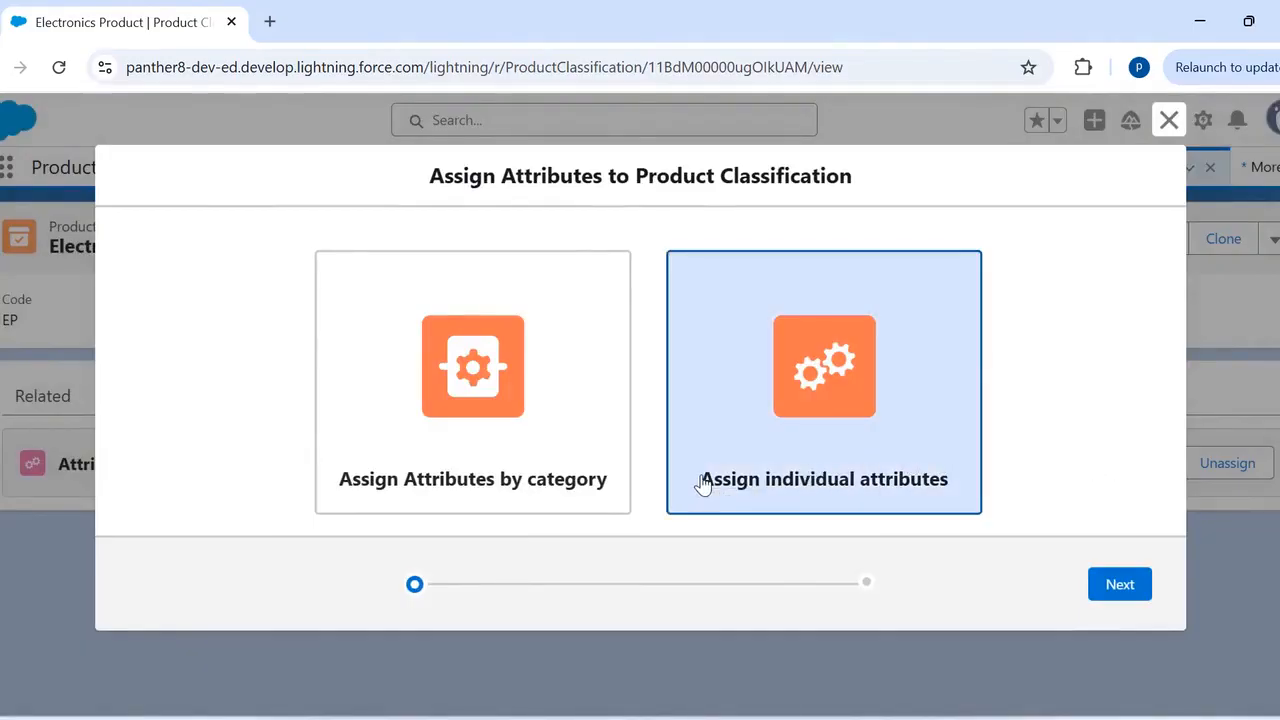
click(1118, 585)
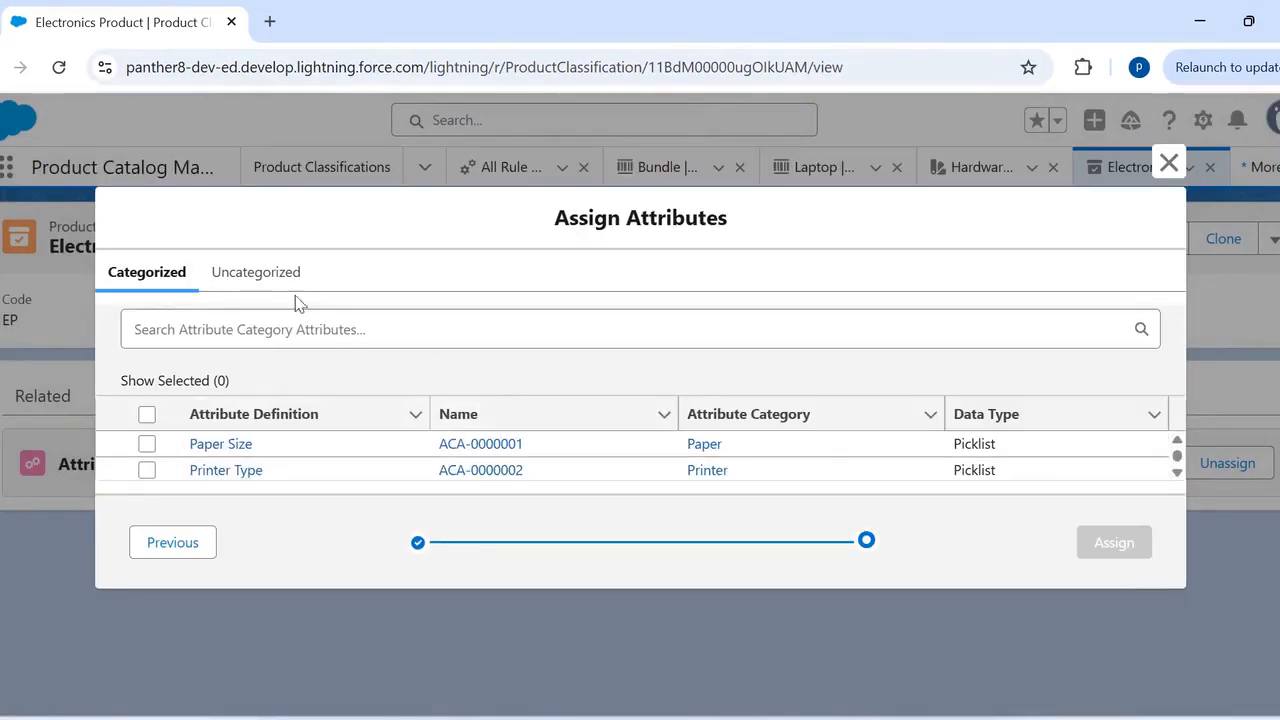
click(280, 272)
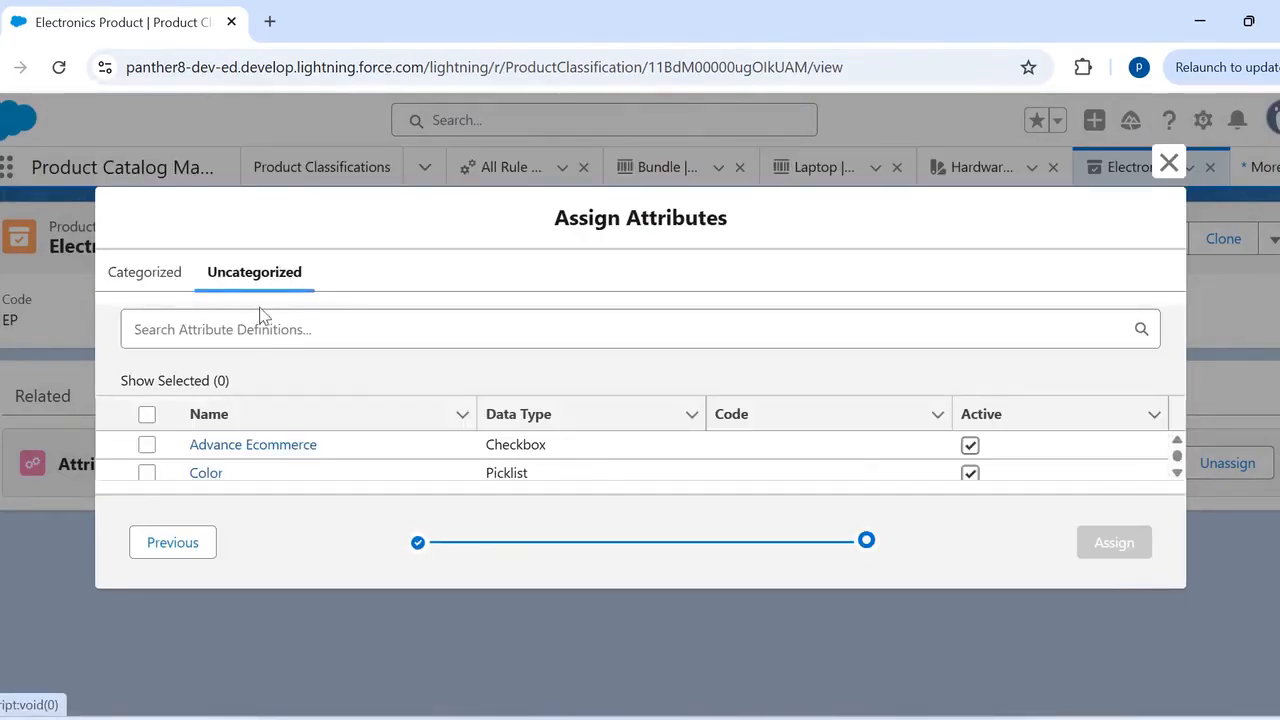
click(258, 327)
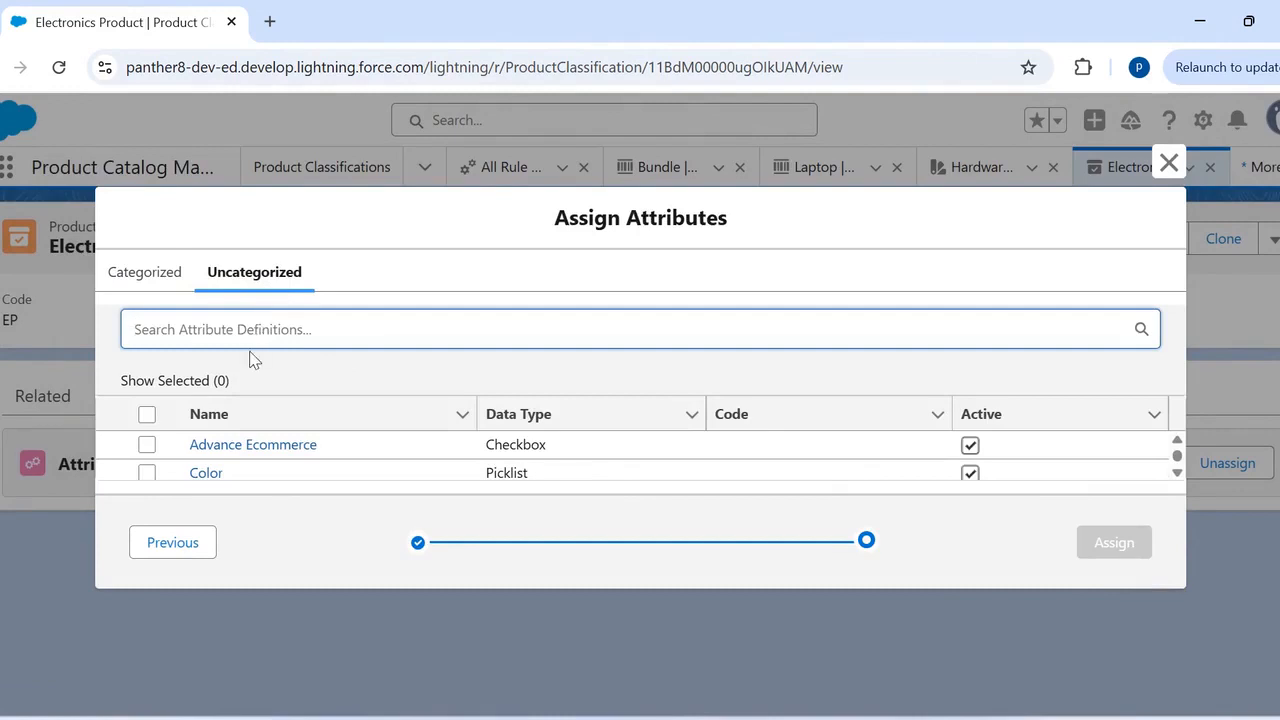
click(146, 473)
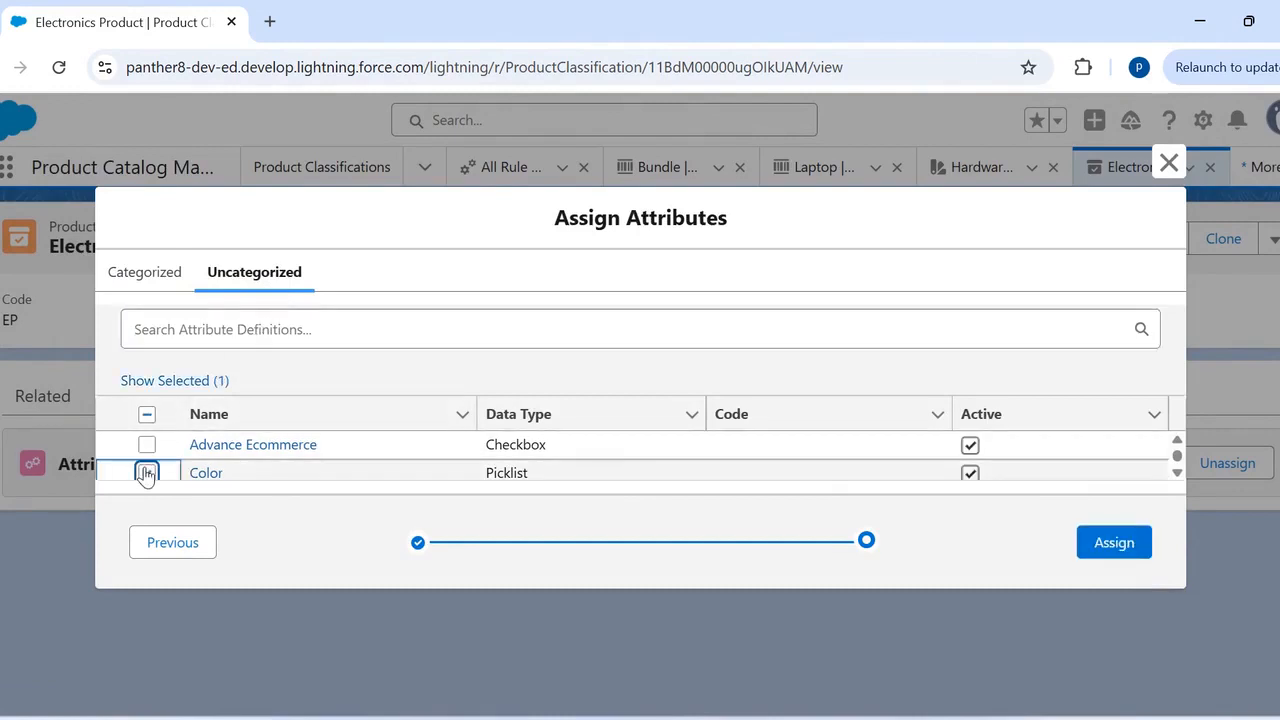
click(1093, 541)
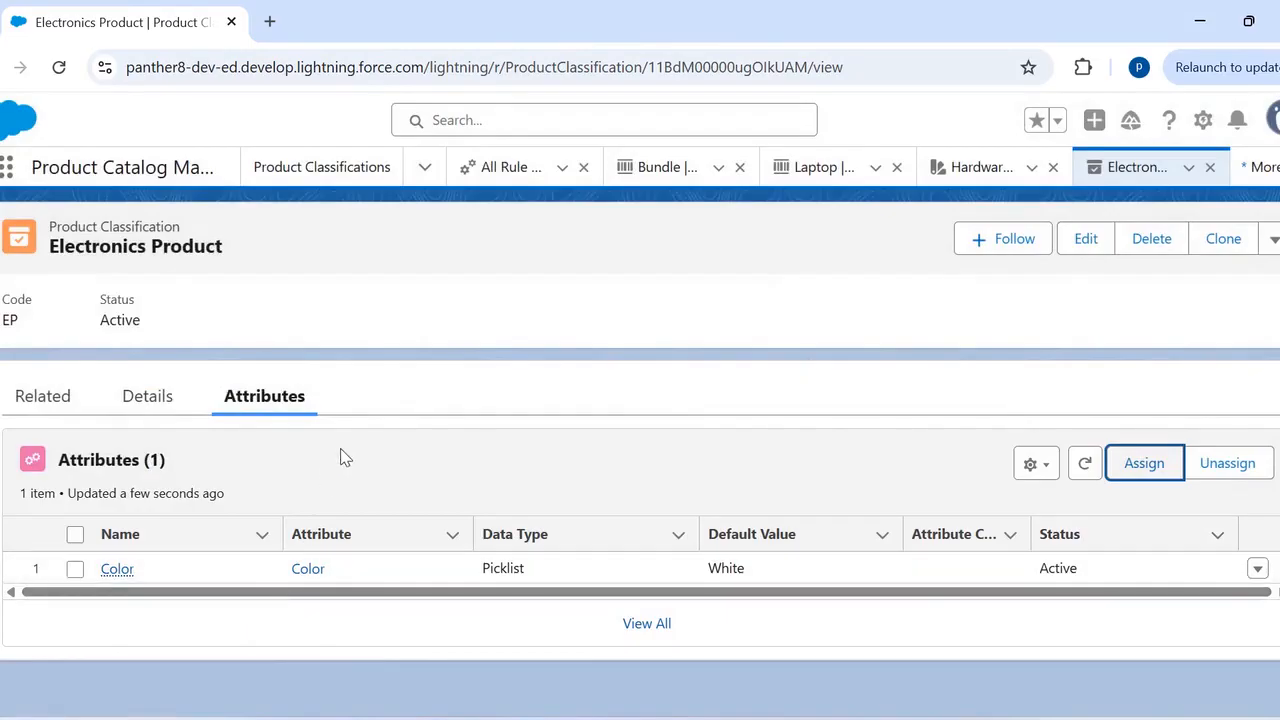
- Edit the iPhone 17 product so it is based on the Electronics Product classification, and save it
click(422, 183)
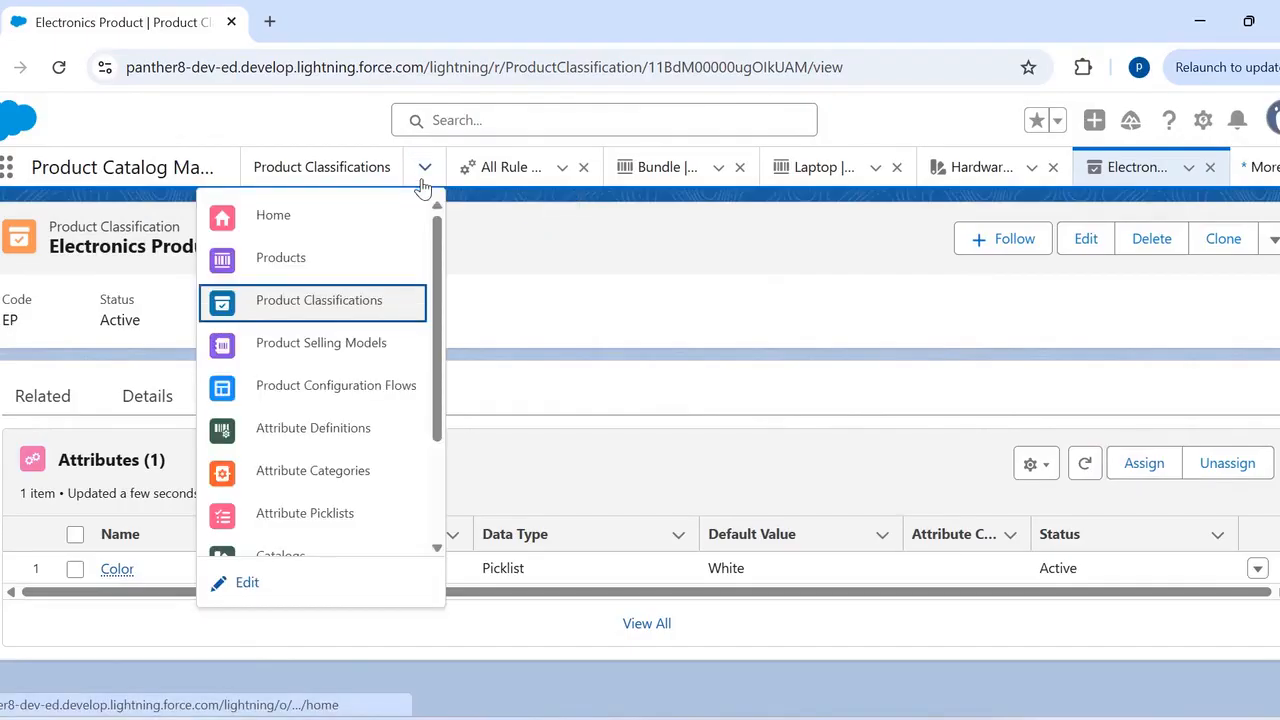
click(302, 258)
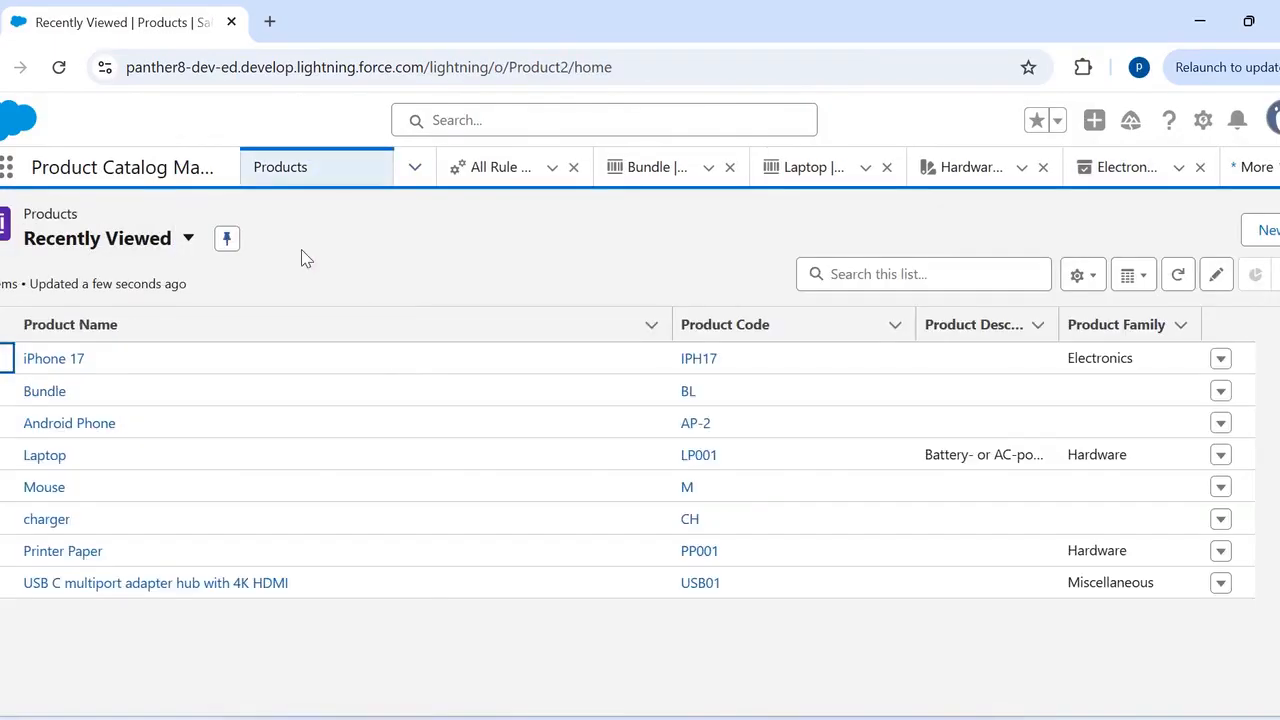
click(42, 362)
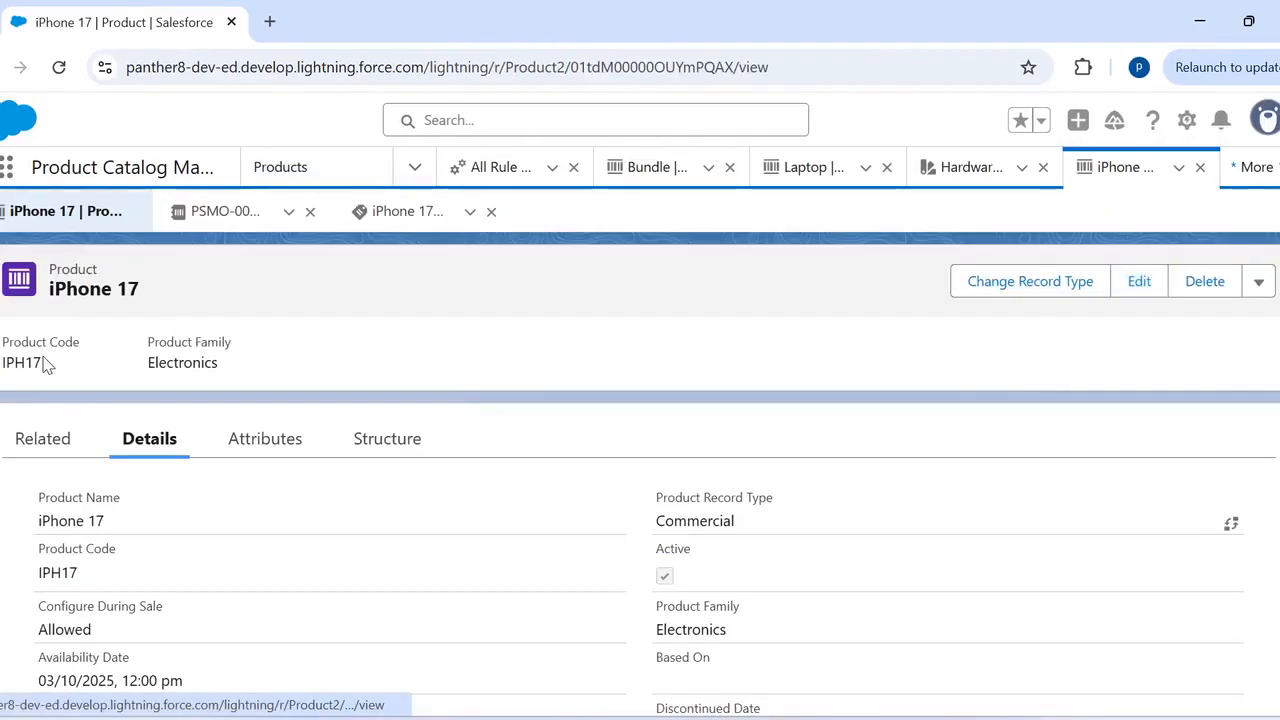
click(1137, 284)
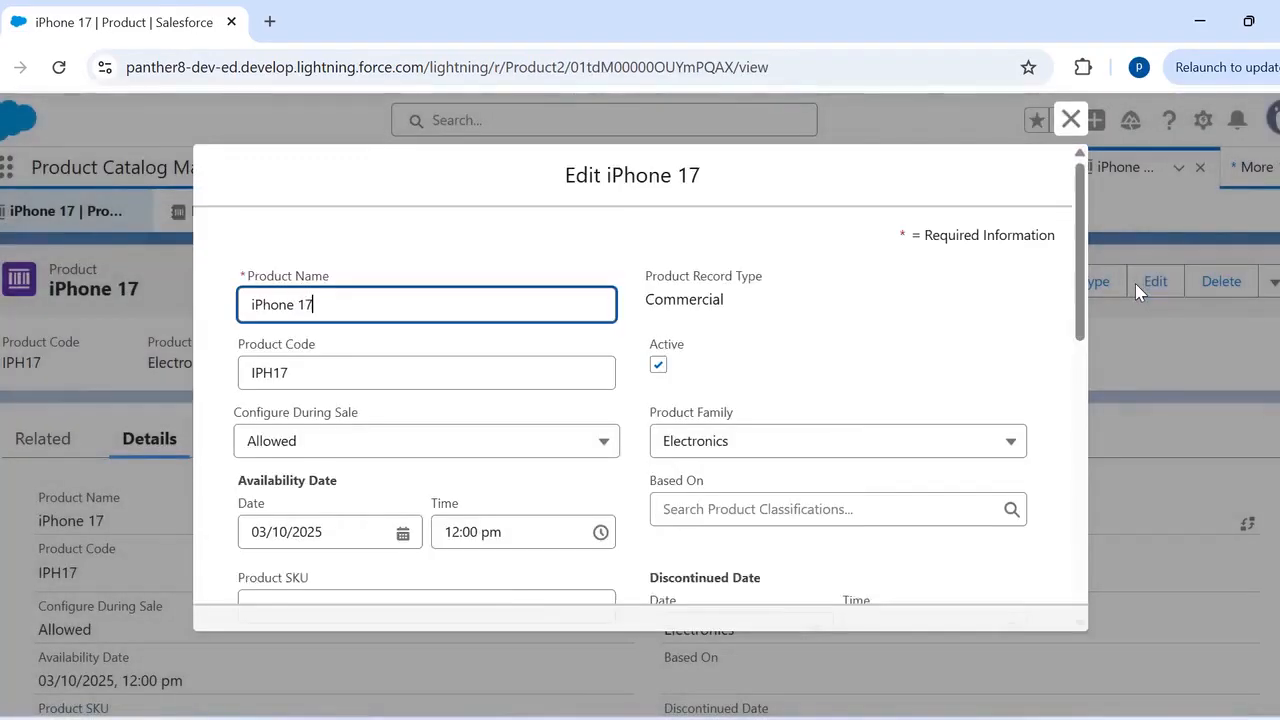
scroll(836, 430, down, 1)
click(826, 423)
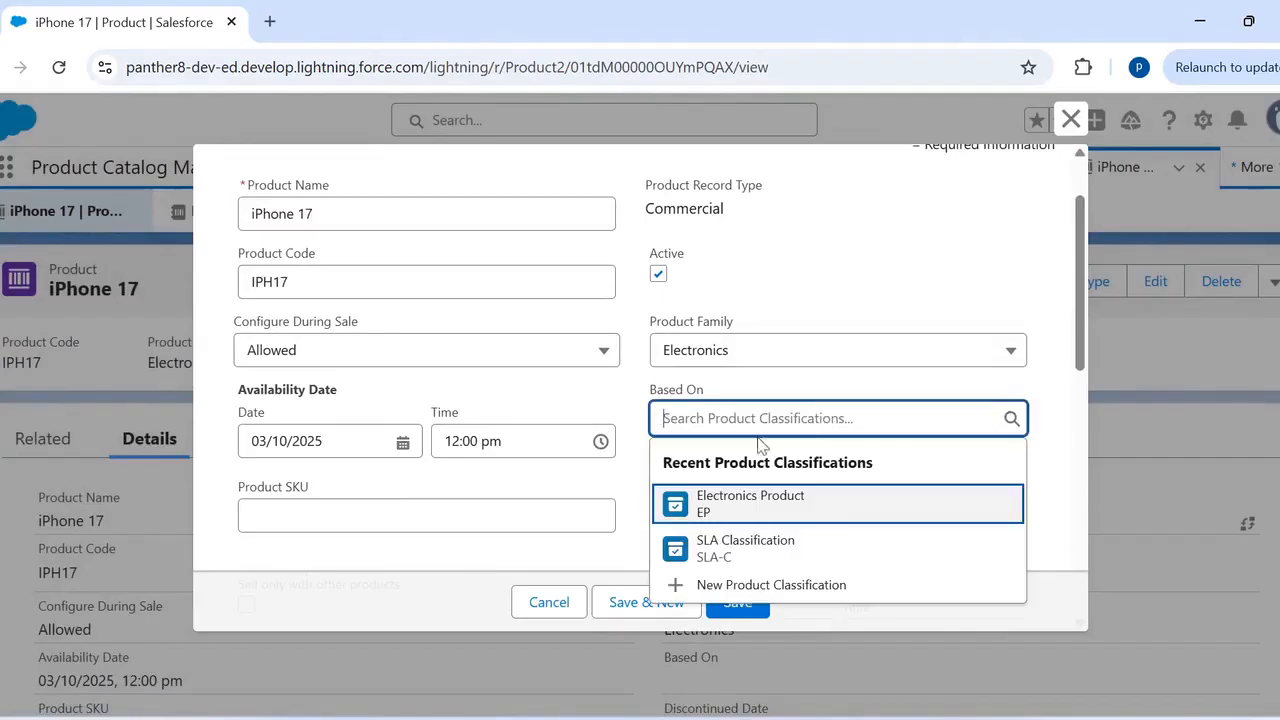
click(737, 502)
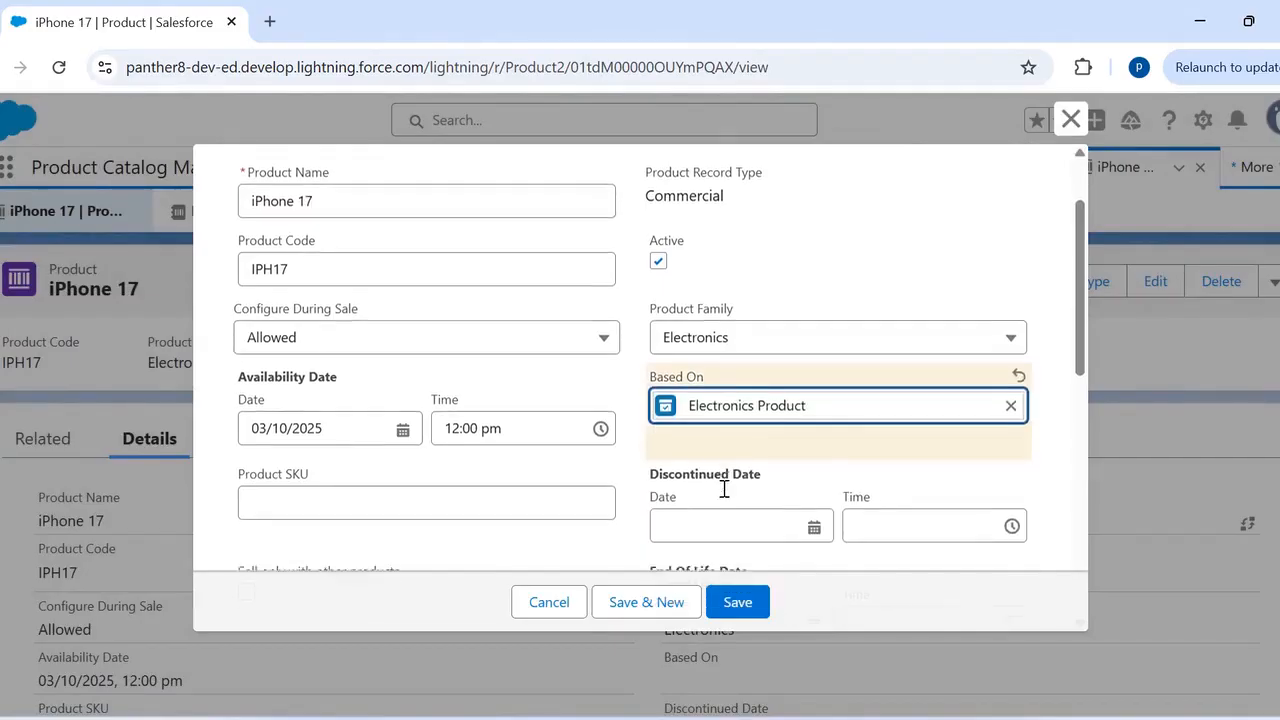
scroll(724, 488, down, 1)
scroll(724, 488, down, 1)
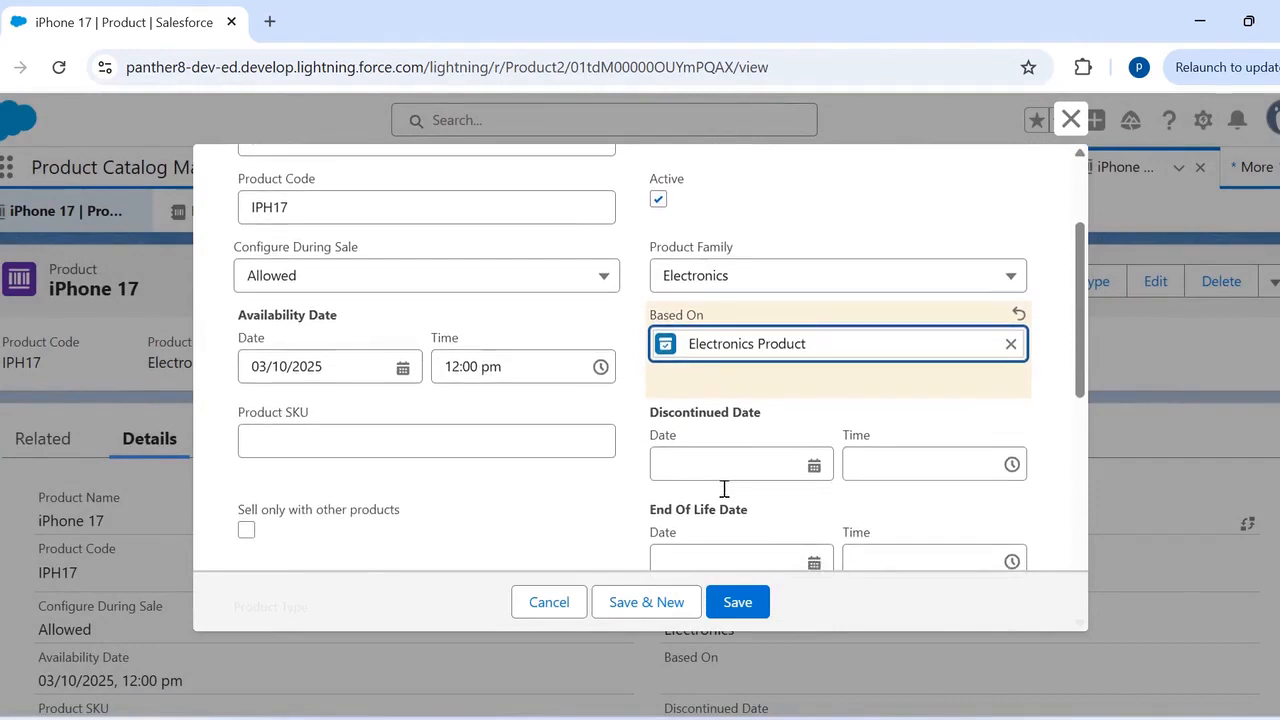
scroll(724, 488, down, 1)
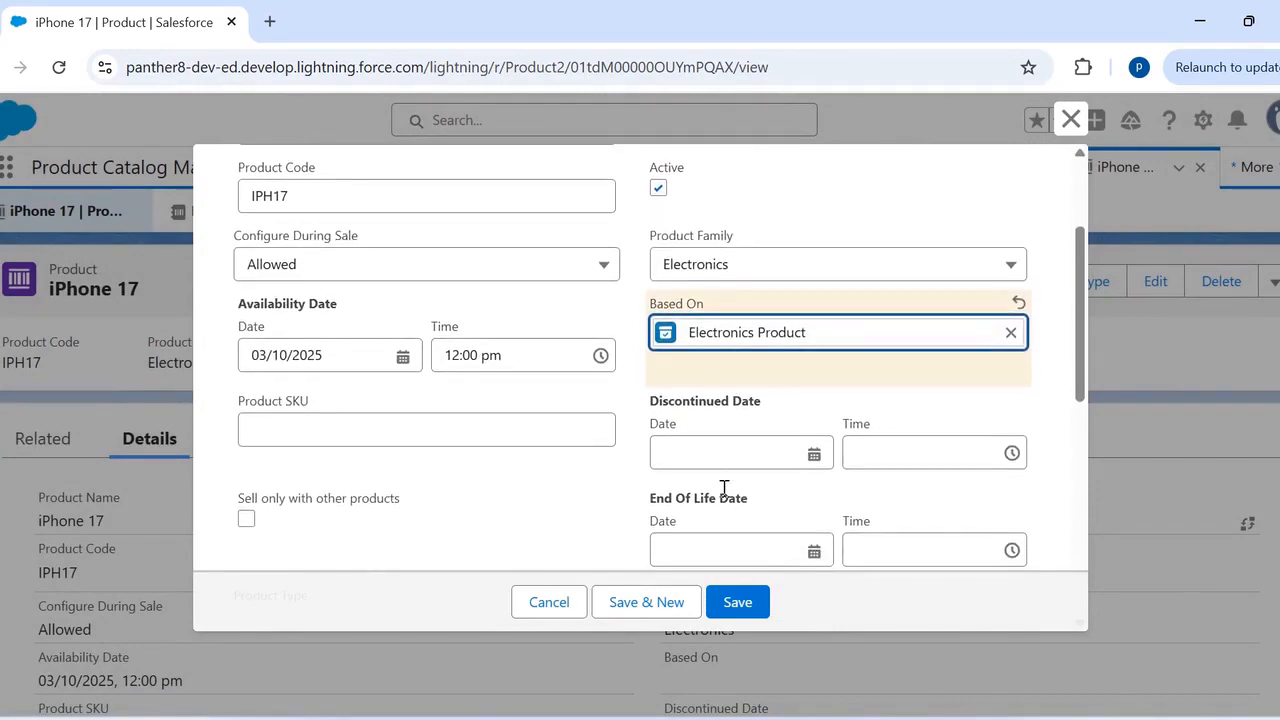
click(737, 602)
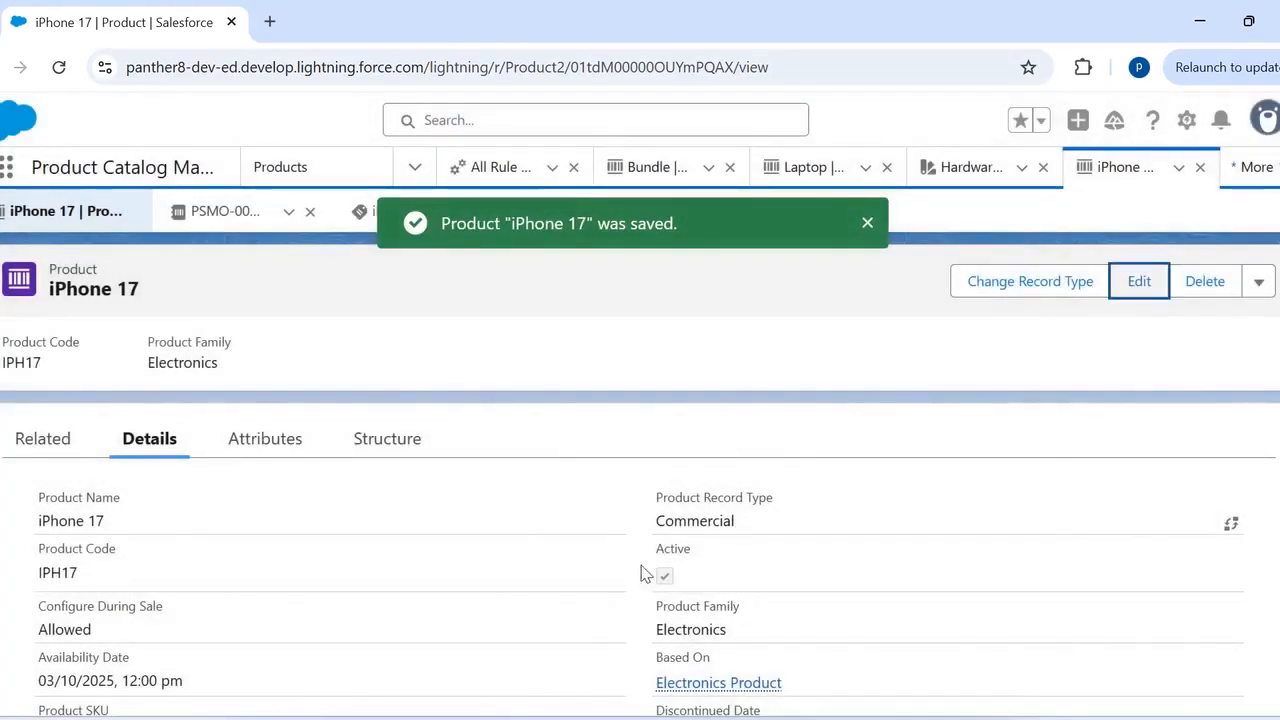
- Review the attributes that iPhone 17 inherits from its product classification
click(295, 446)
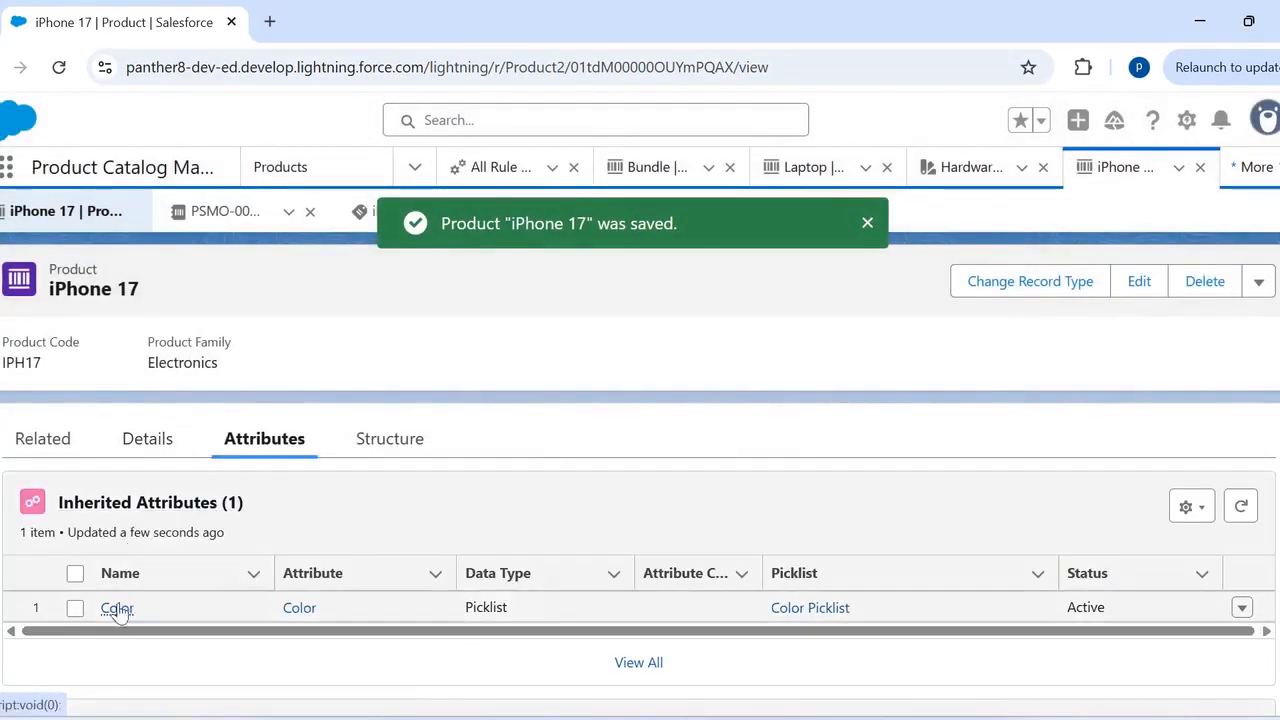
mouse_move(118, 612)
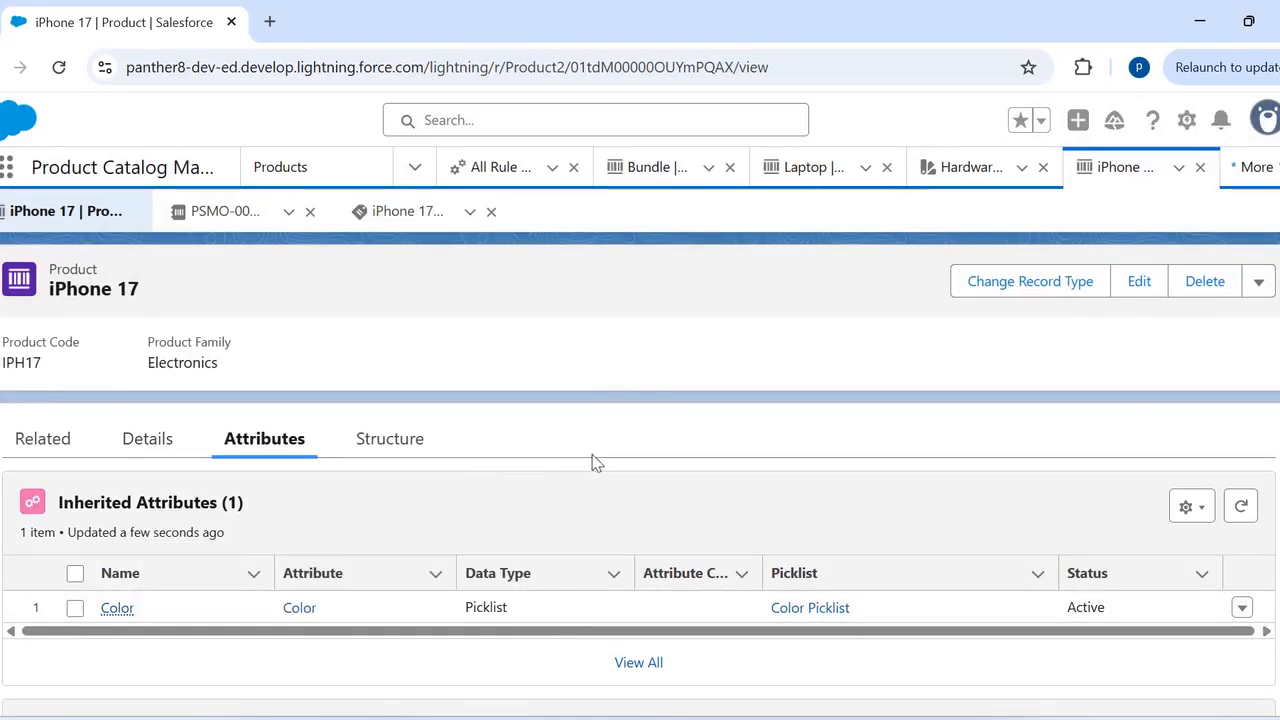
scroll(592, 462, down, 1)
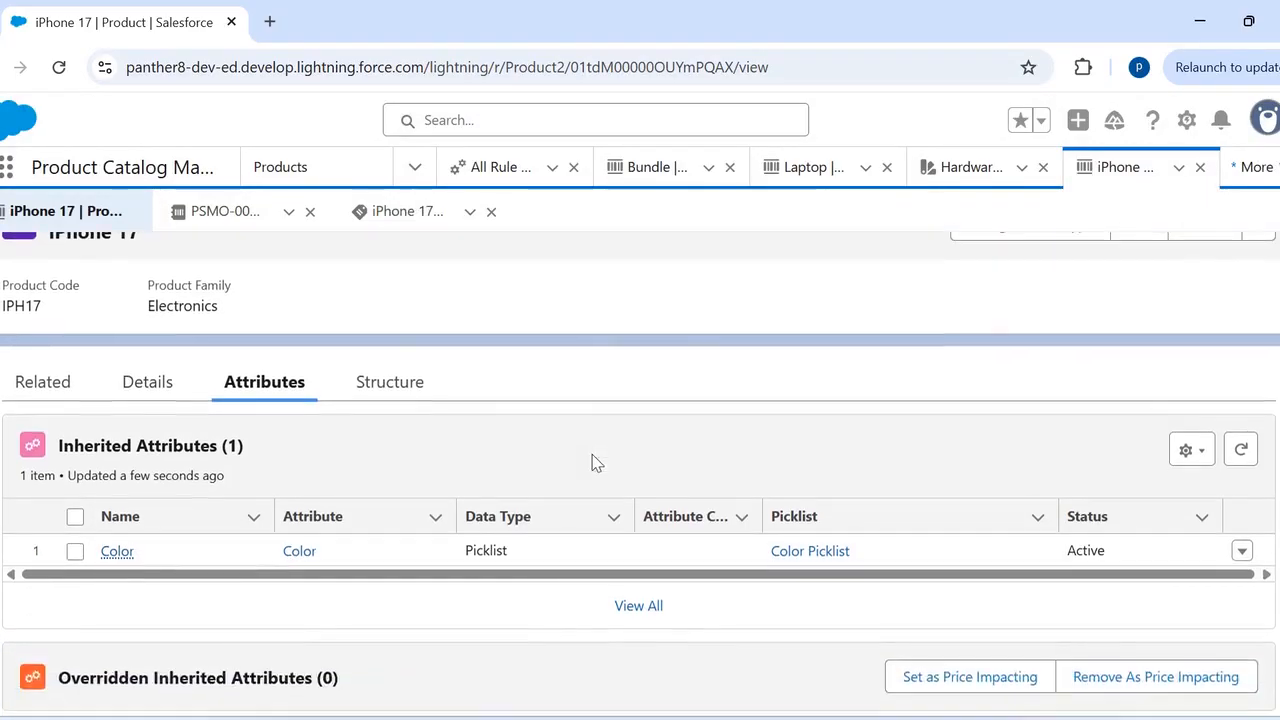
- Return to the Electronics Product classification, mark its Color attribute as price impacting and save the change
click(416, 170)
click(328, 302)
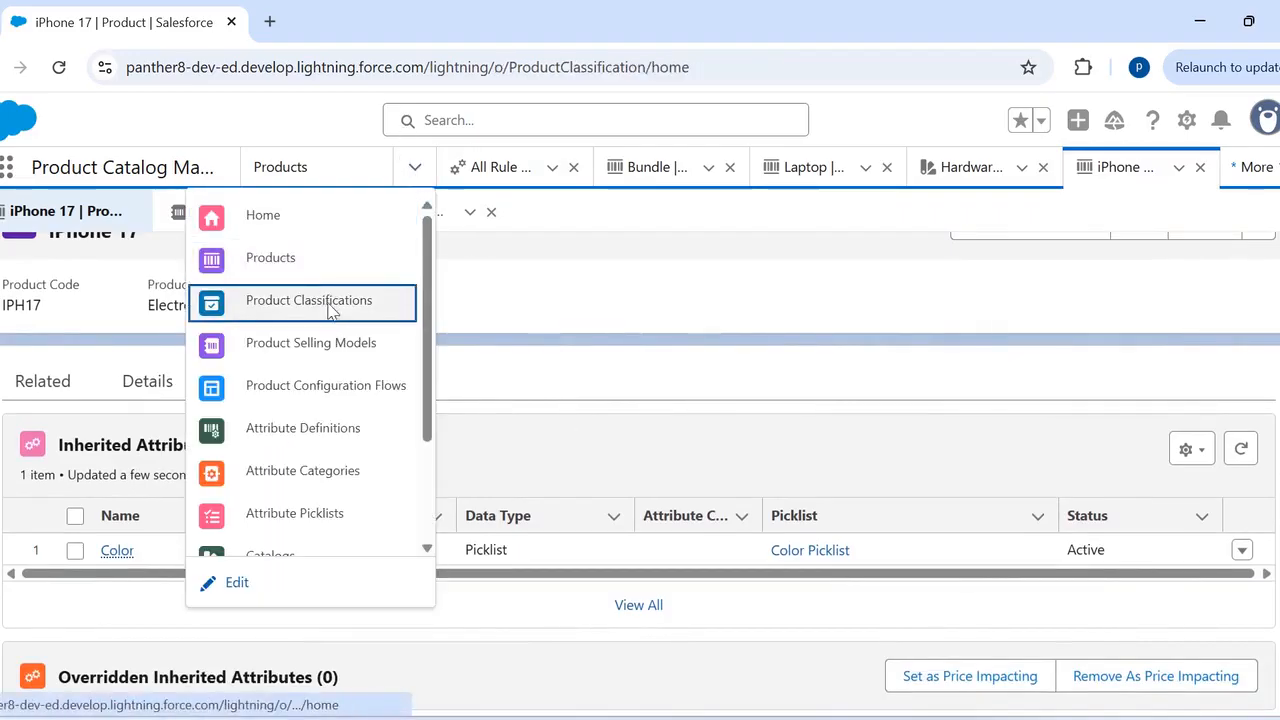
click(159, 361)
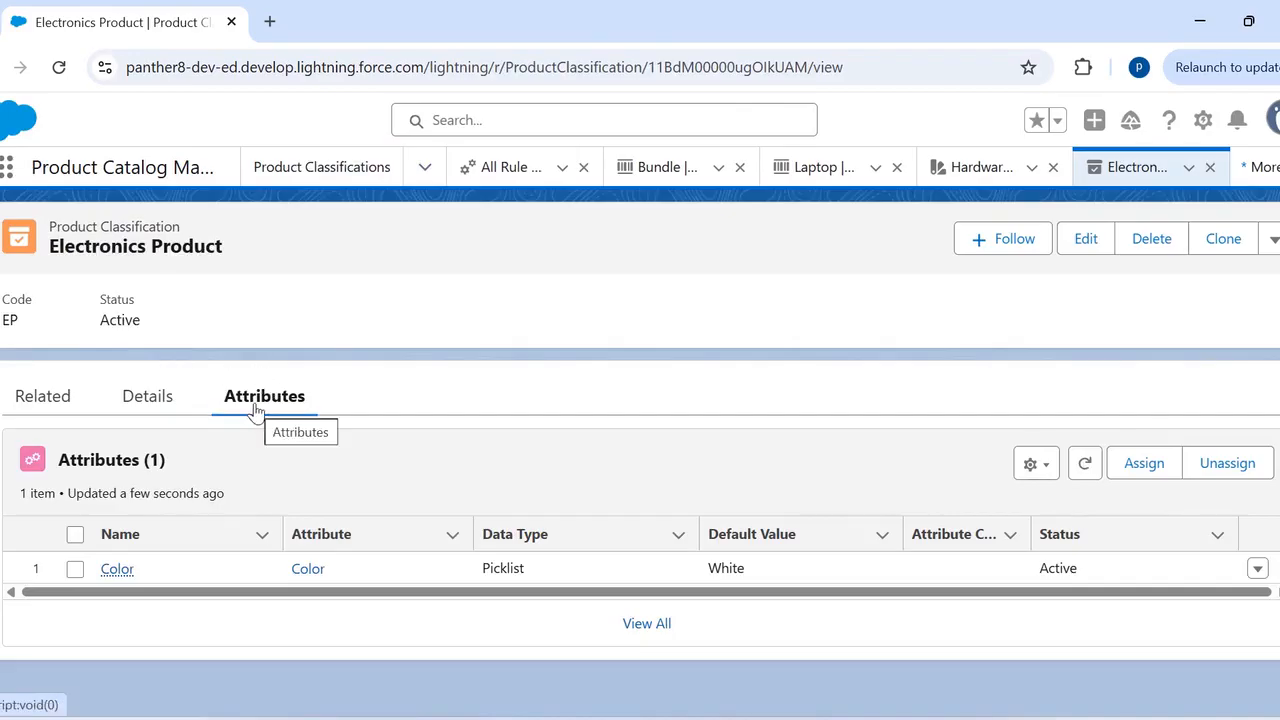
click(1254, 568)
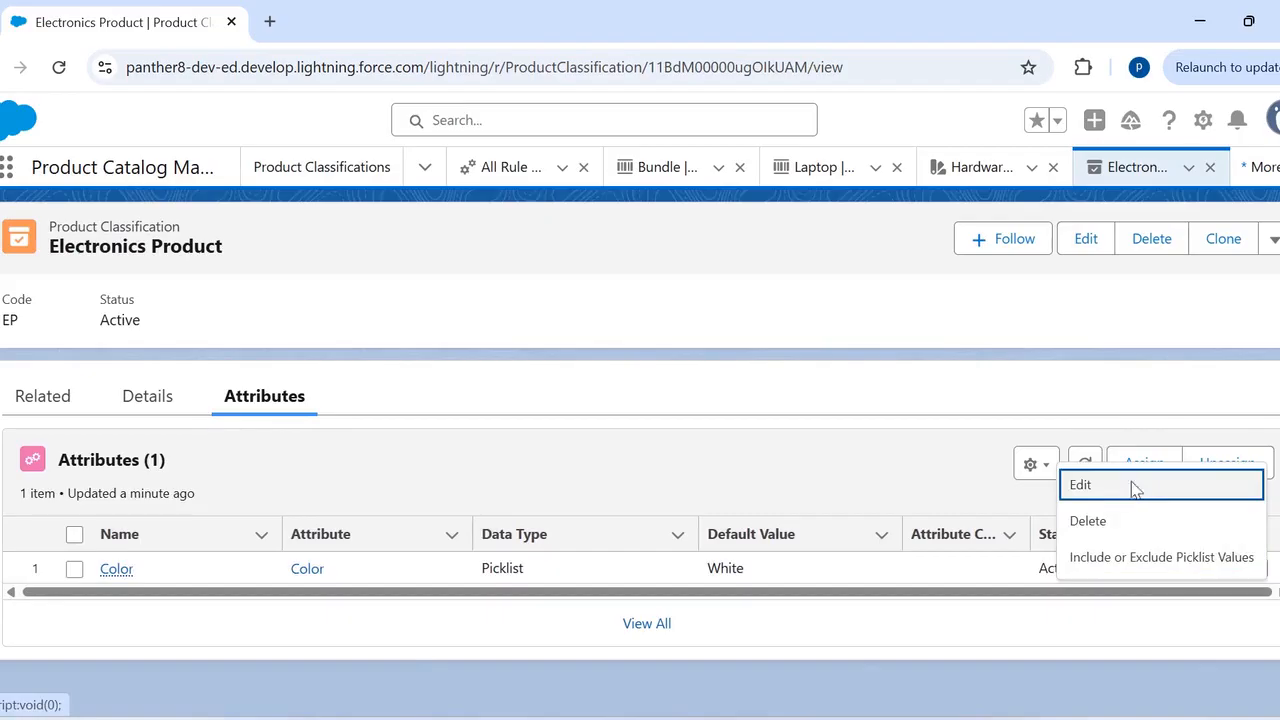
click(1135, 488)
scroll(735, 447, down, 1)
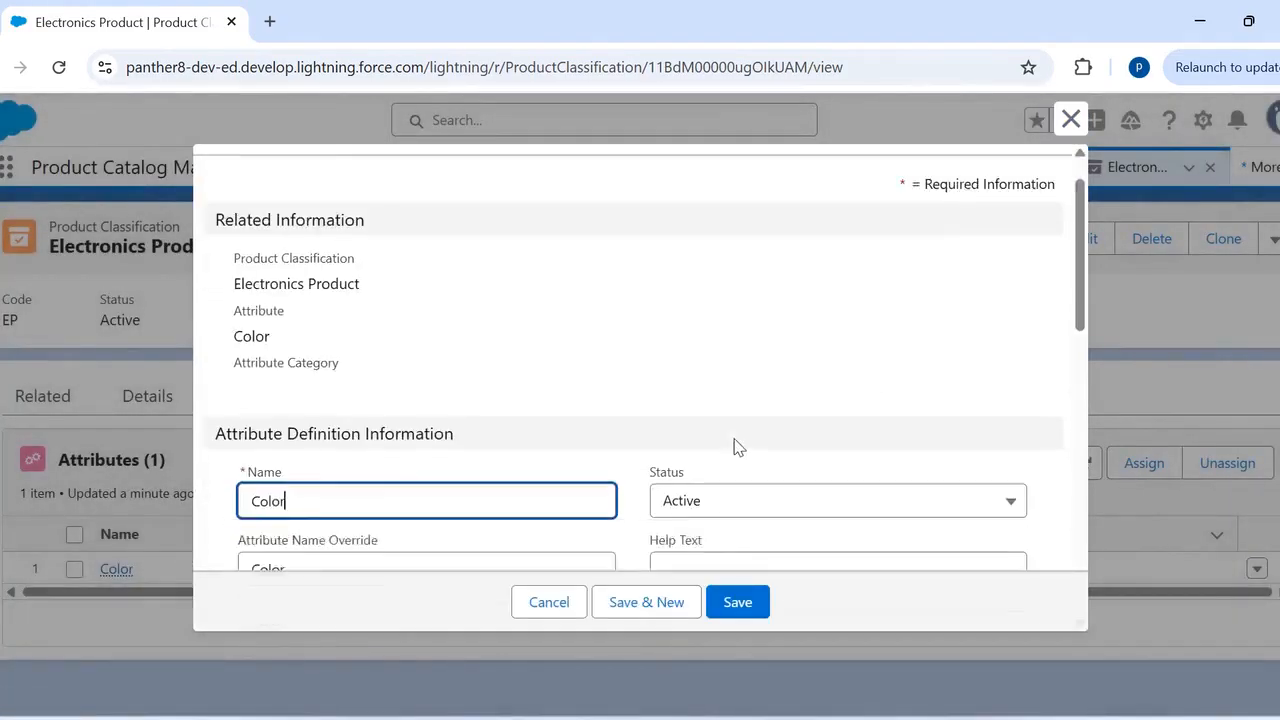
scroll(735, 447, down, 4)
click(660, 441)
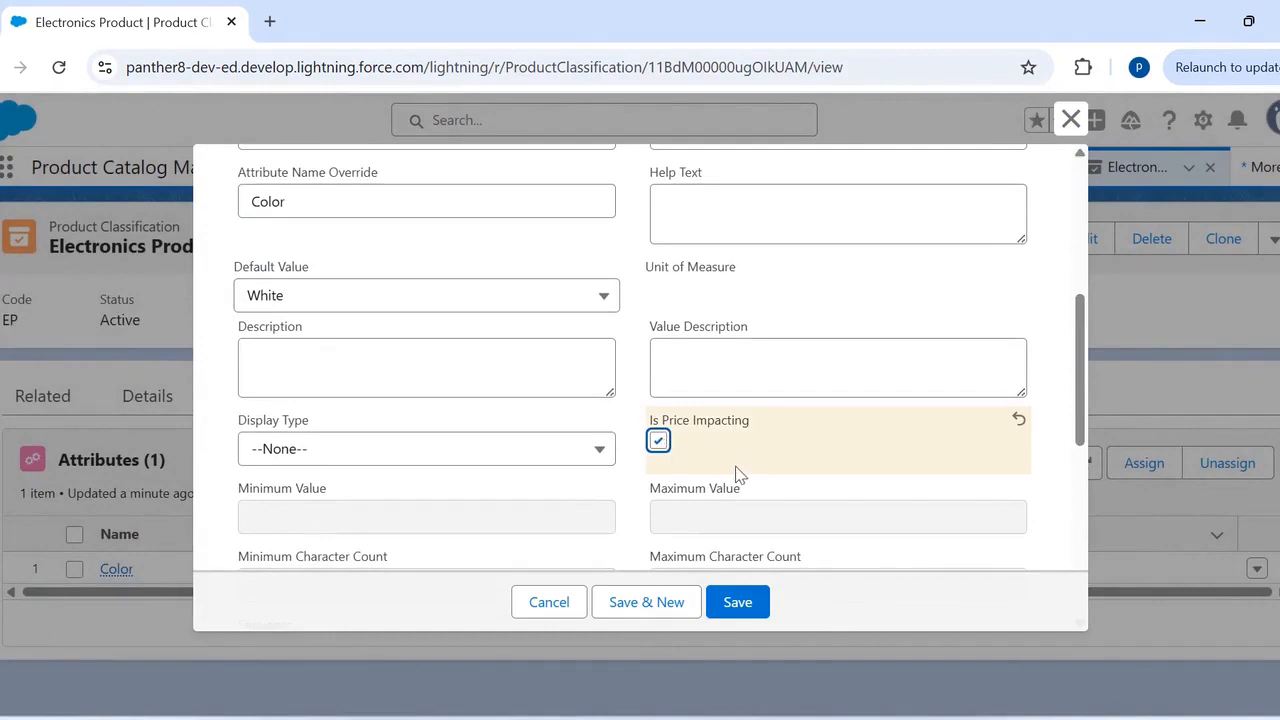
click(740, 610)
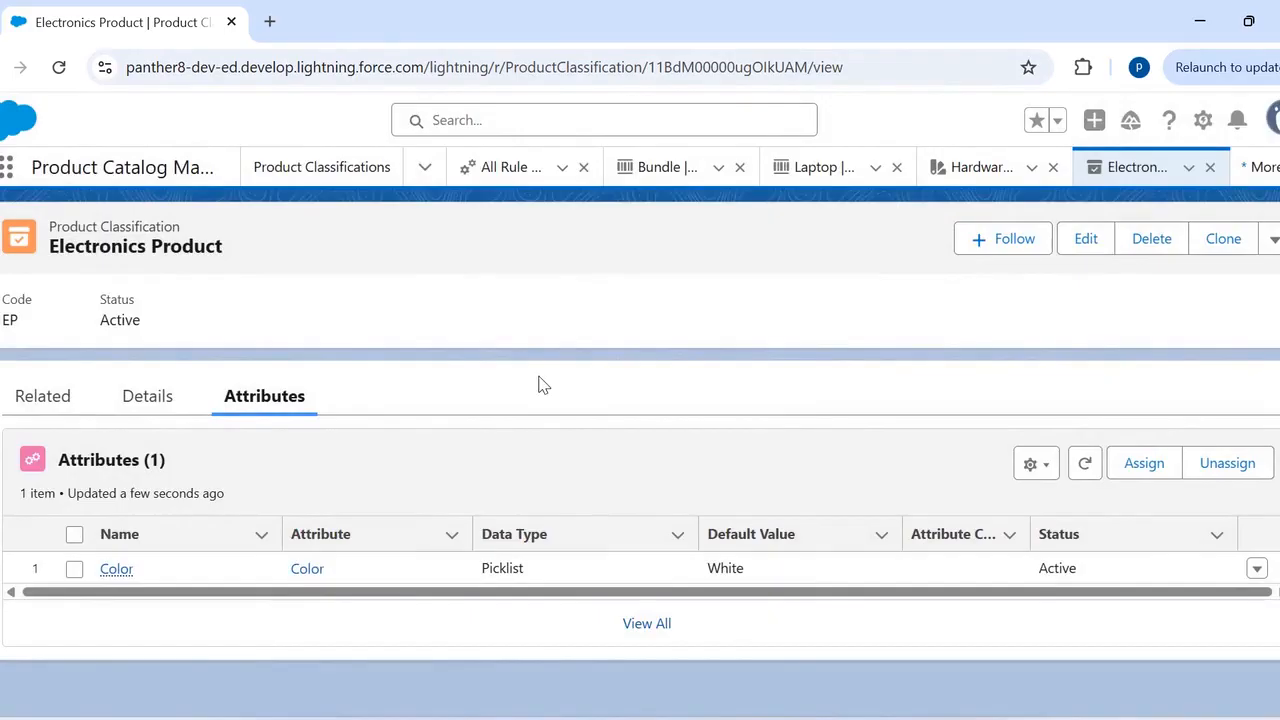
- Switch to the Price Management app and go to its price adjustment schedules
click(7, 167)
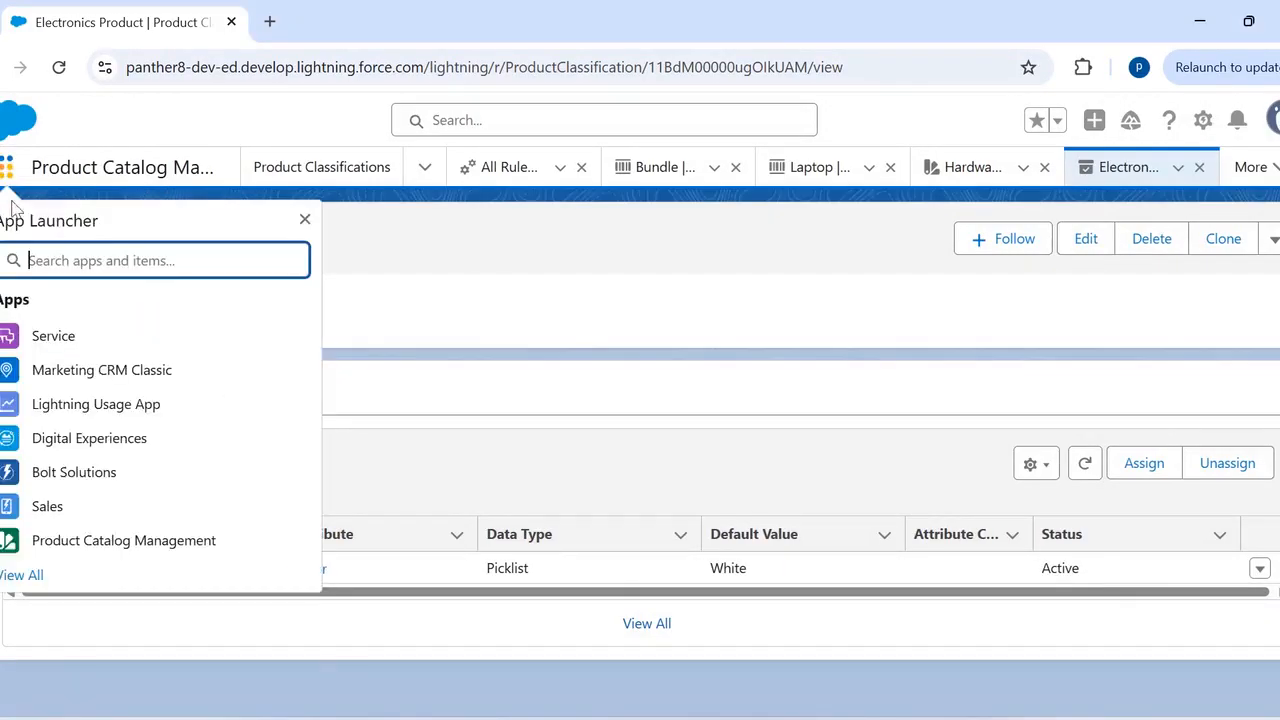
text(price)
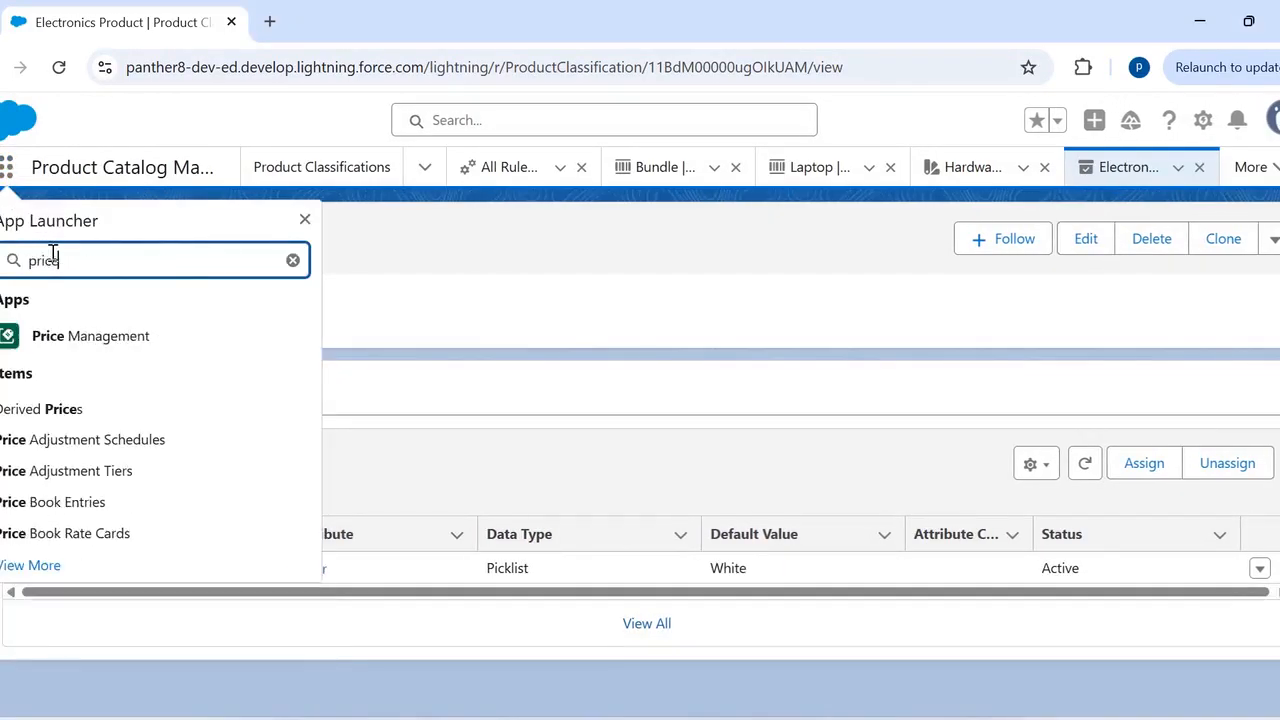
click(78, 340)
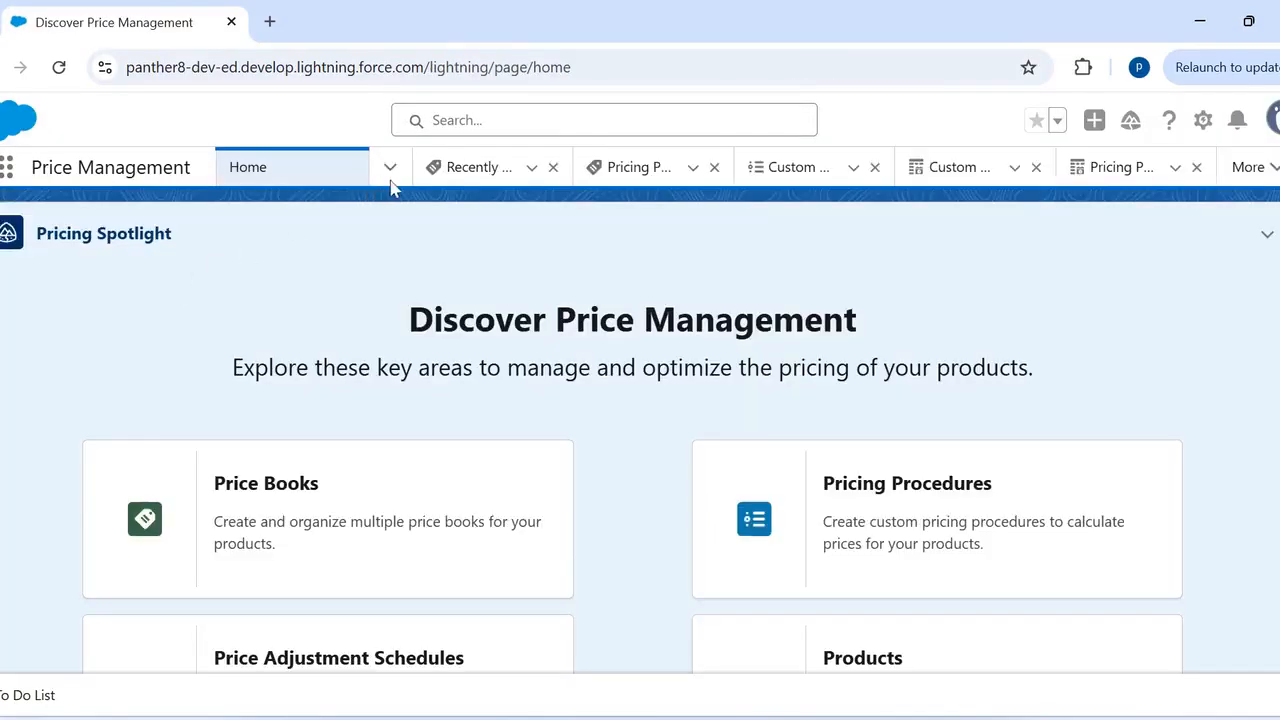
scroll(378, 320, down, 2)
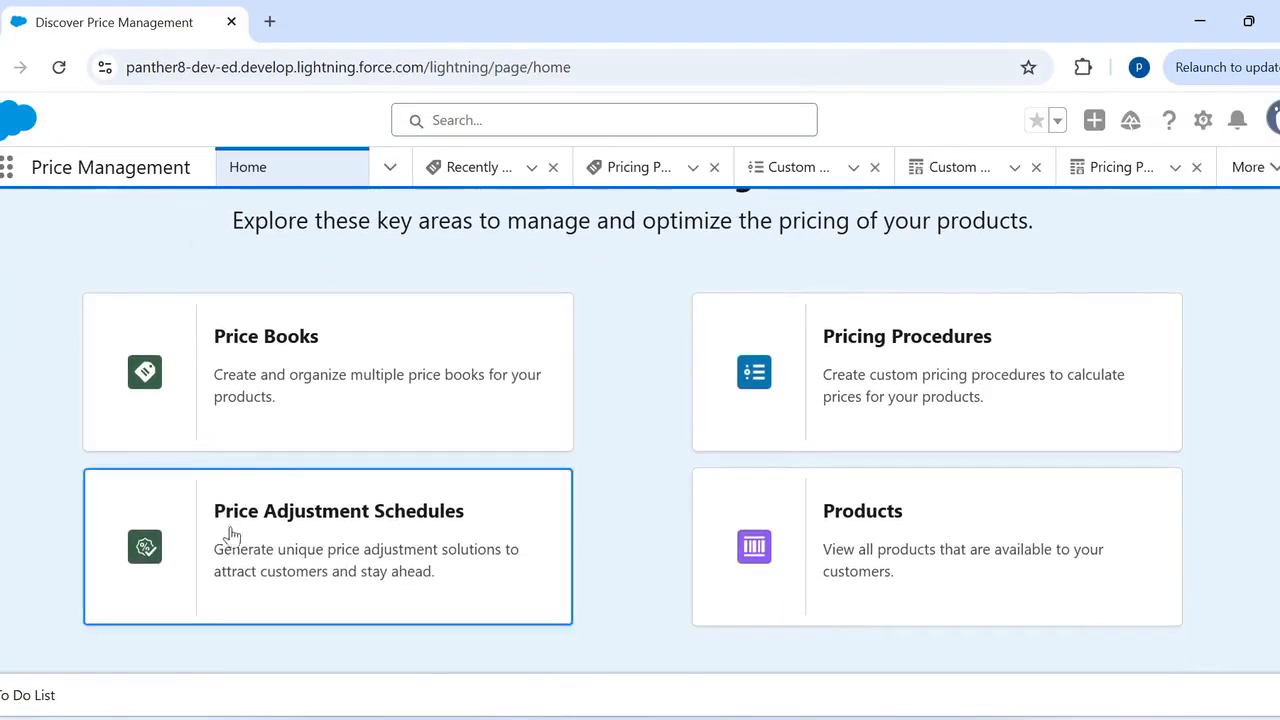
click(230, 532)
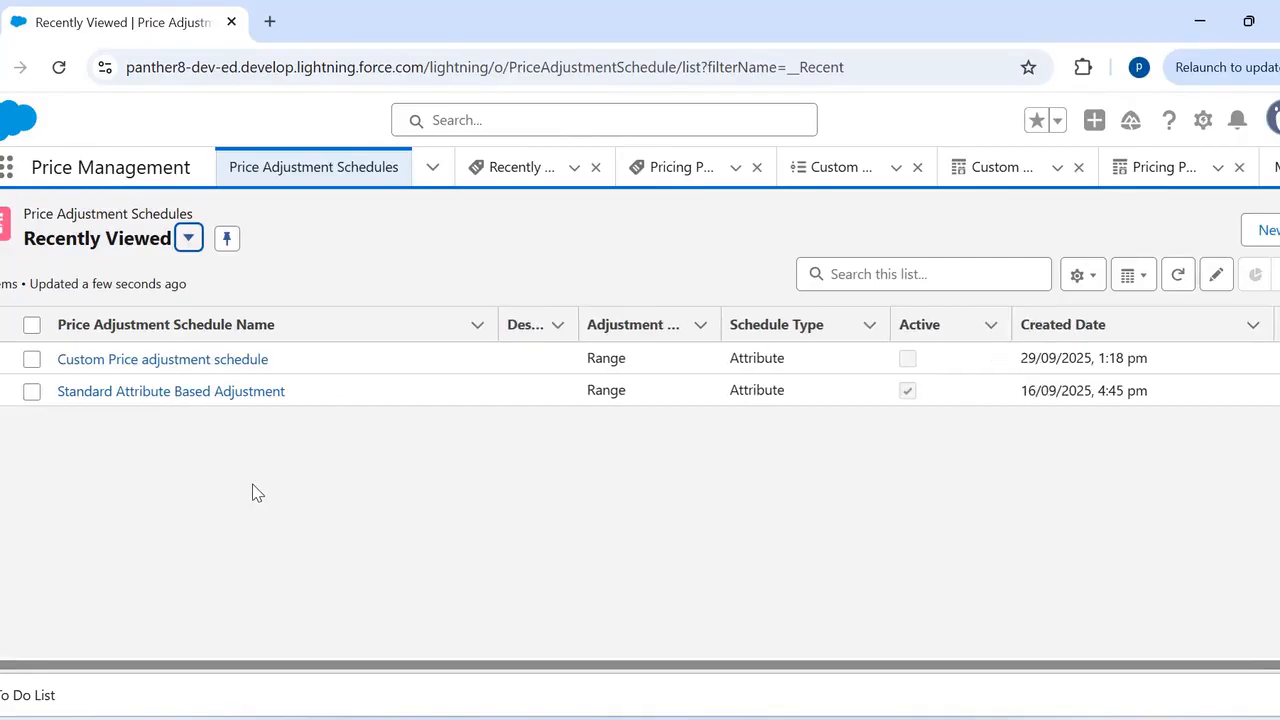
- Open the Standard Attribute Based Adjustment schedule and start a new attribute based adjustment in it
click(132, 393)
click(135, 400)
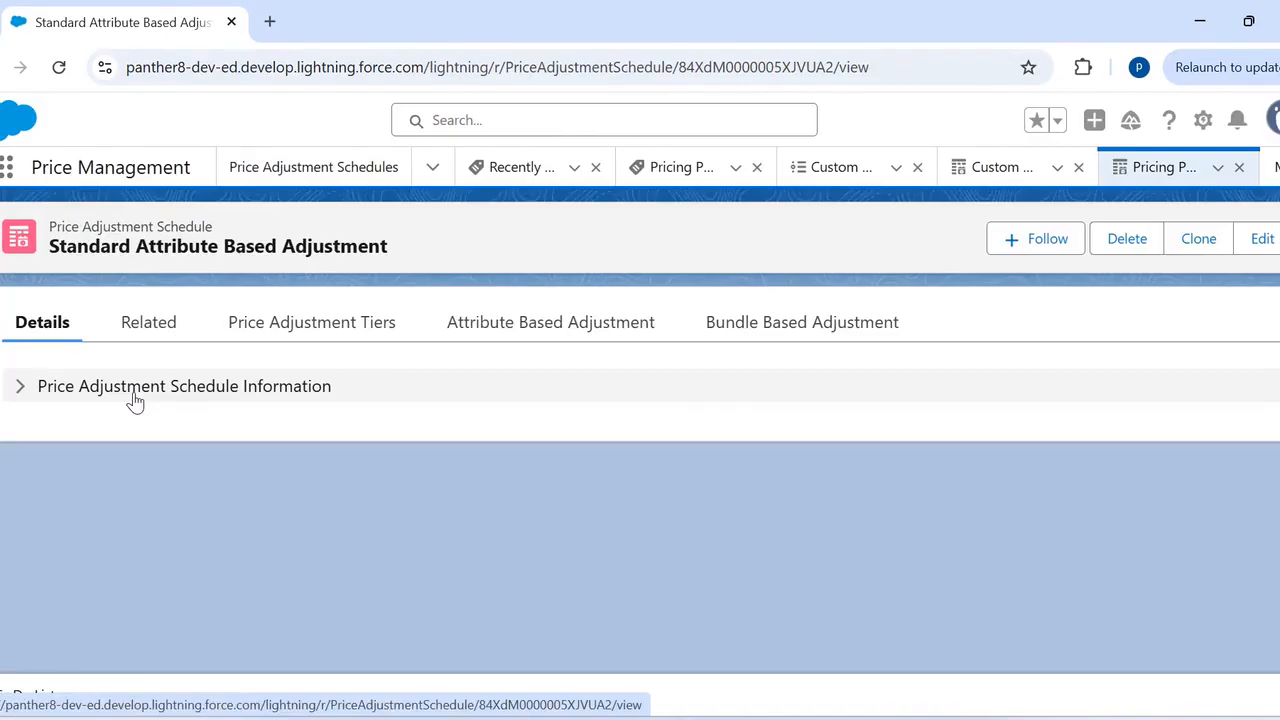
click(513, 340)
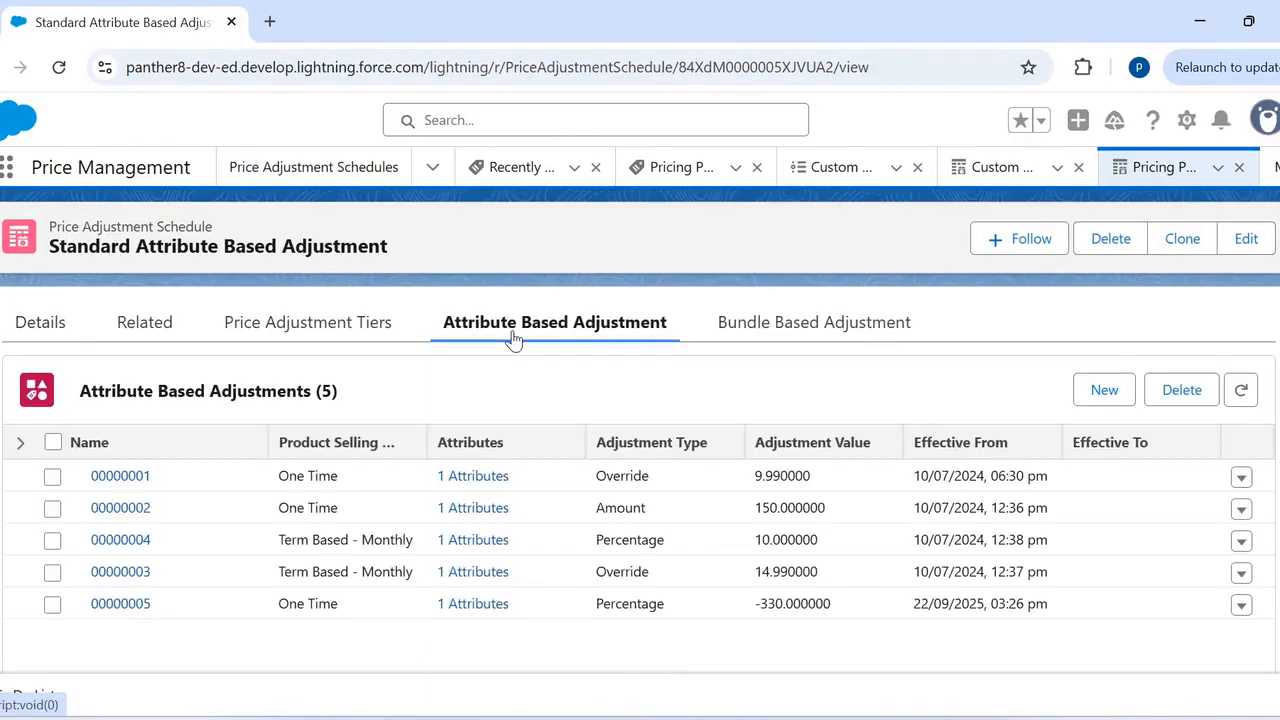
click(1093, 396)
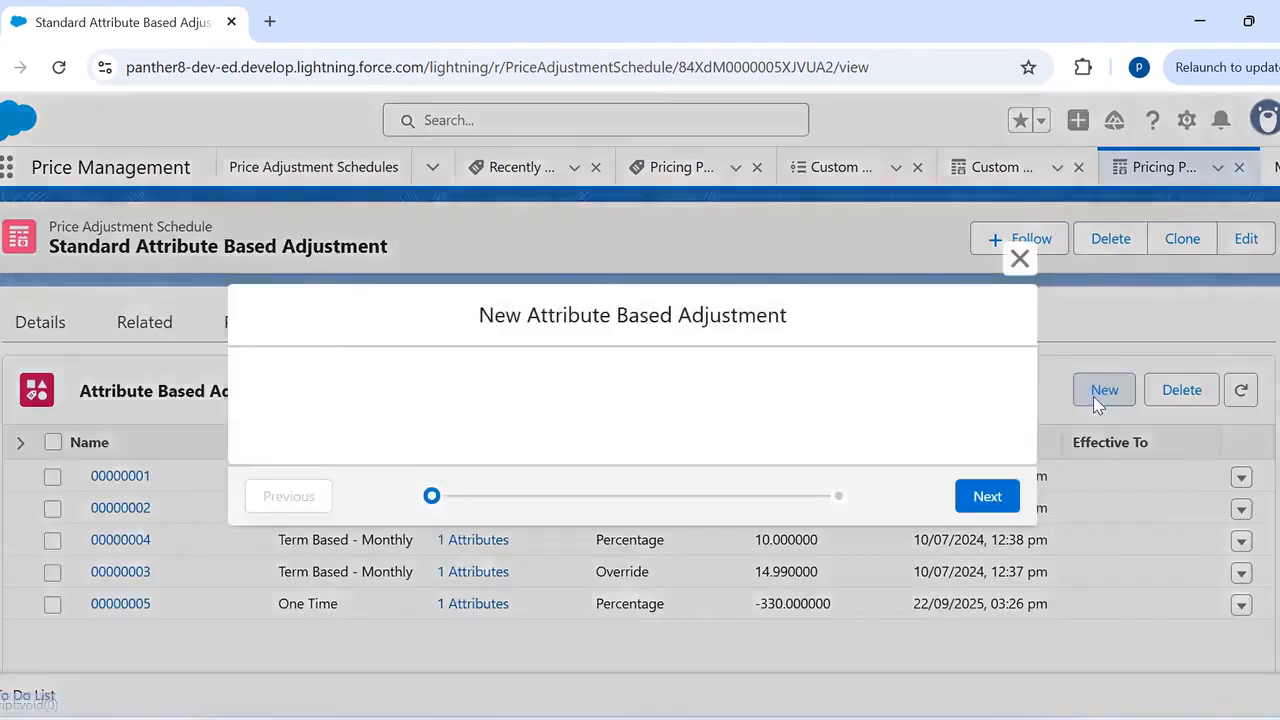
- Choose iPhone 17 as the product and One Time as the product selling model for the new adjustment
click(418, 314)
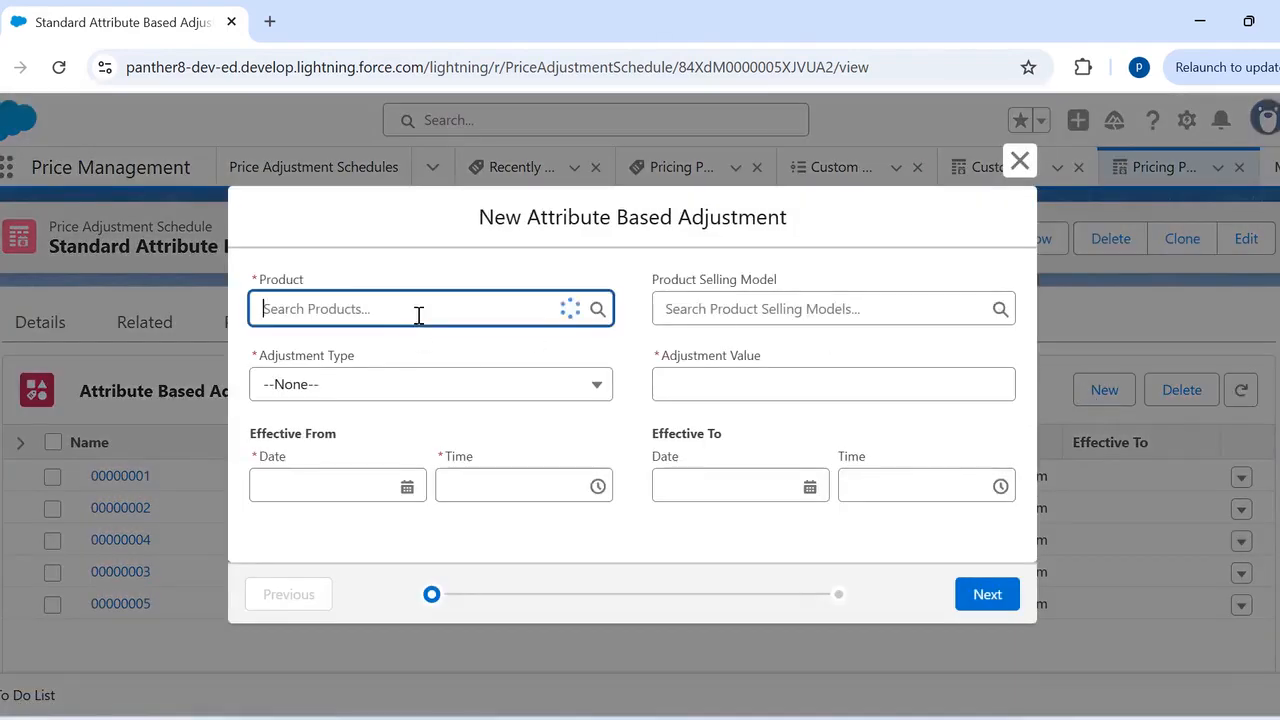
click(351, 400)
click(719, 310)
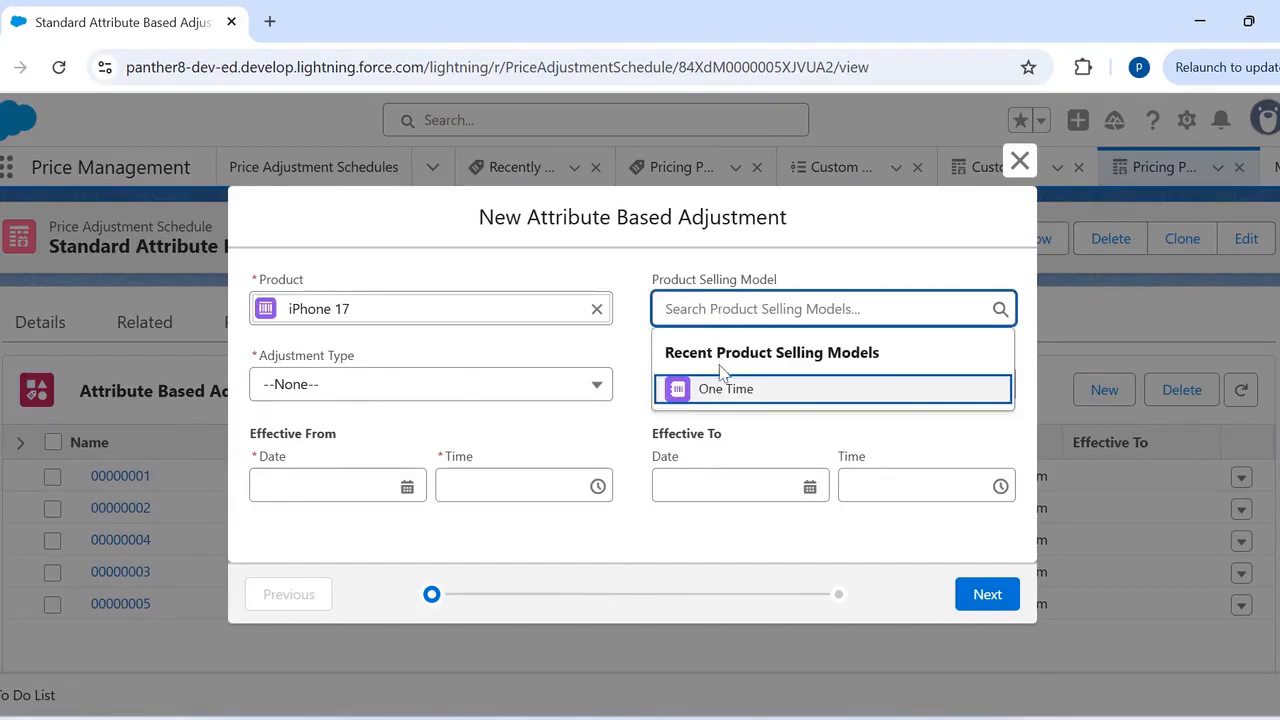
click(720, 389)
- Set the adjustment type to Override with an adjustment value of 1100
click(549, 389)
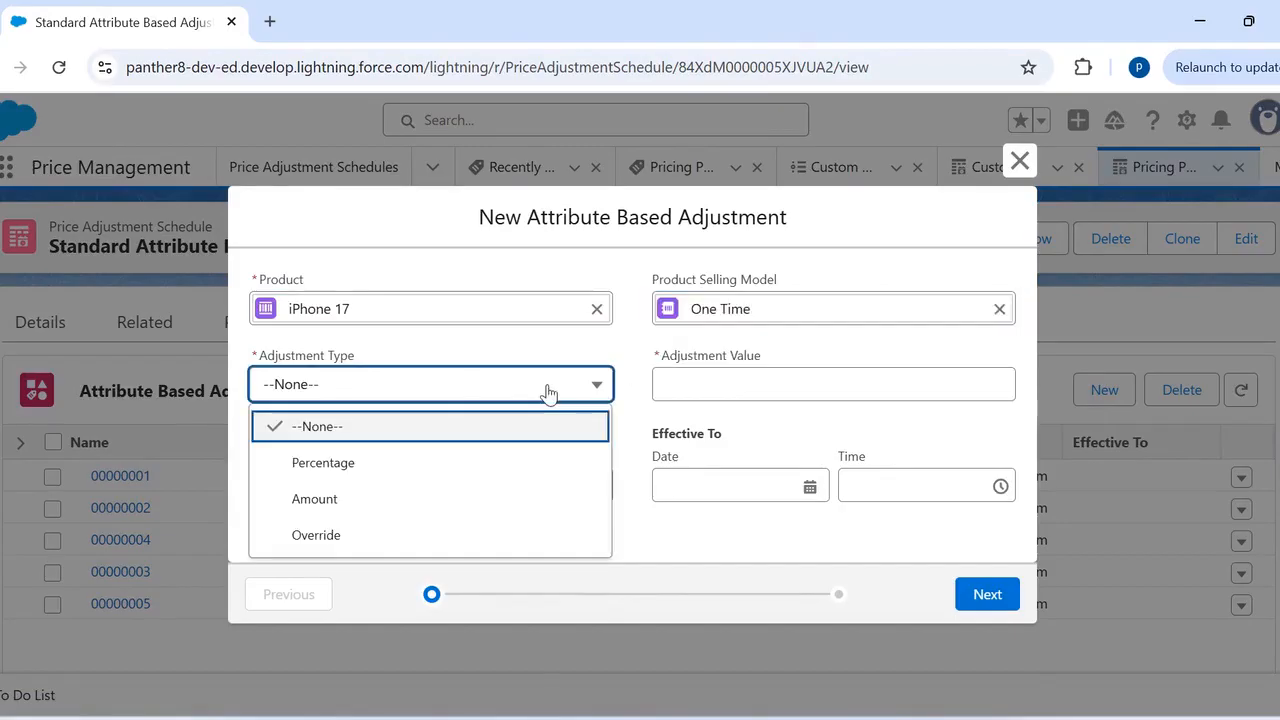
click(318, 535)
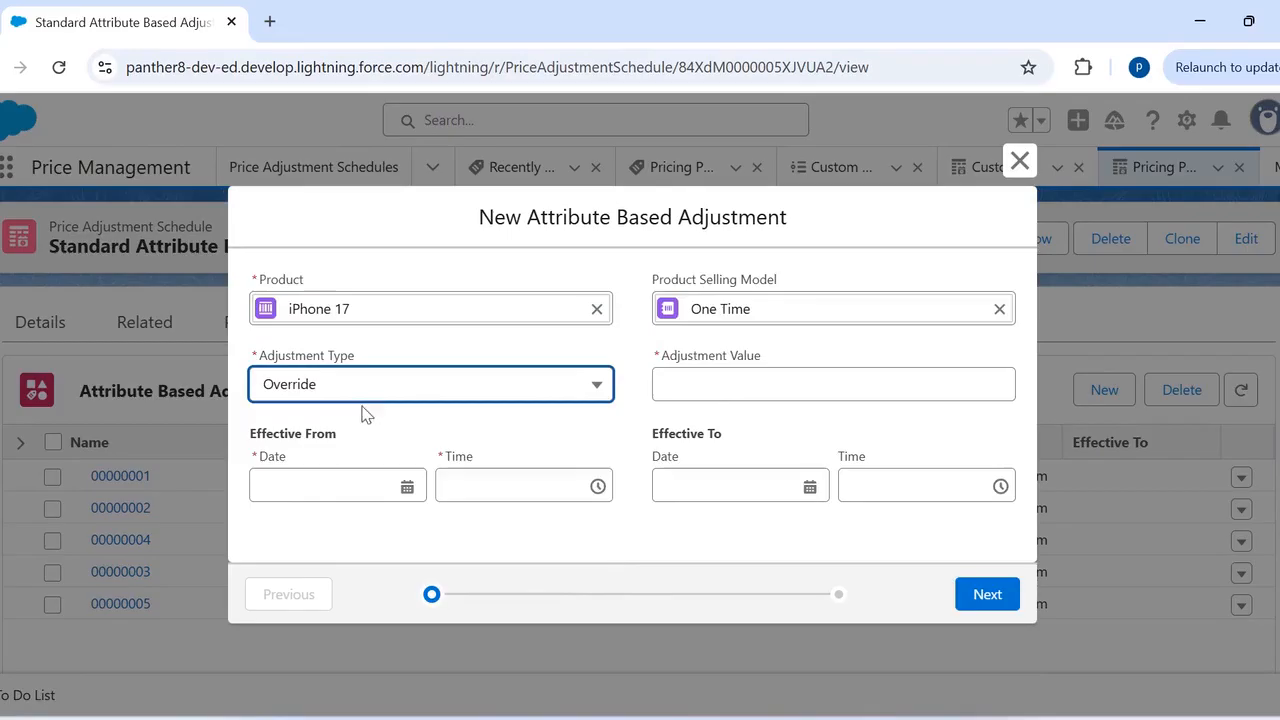
click(362, 396)
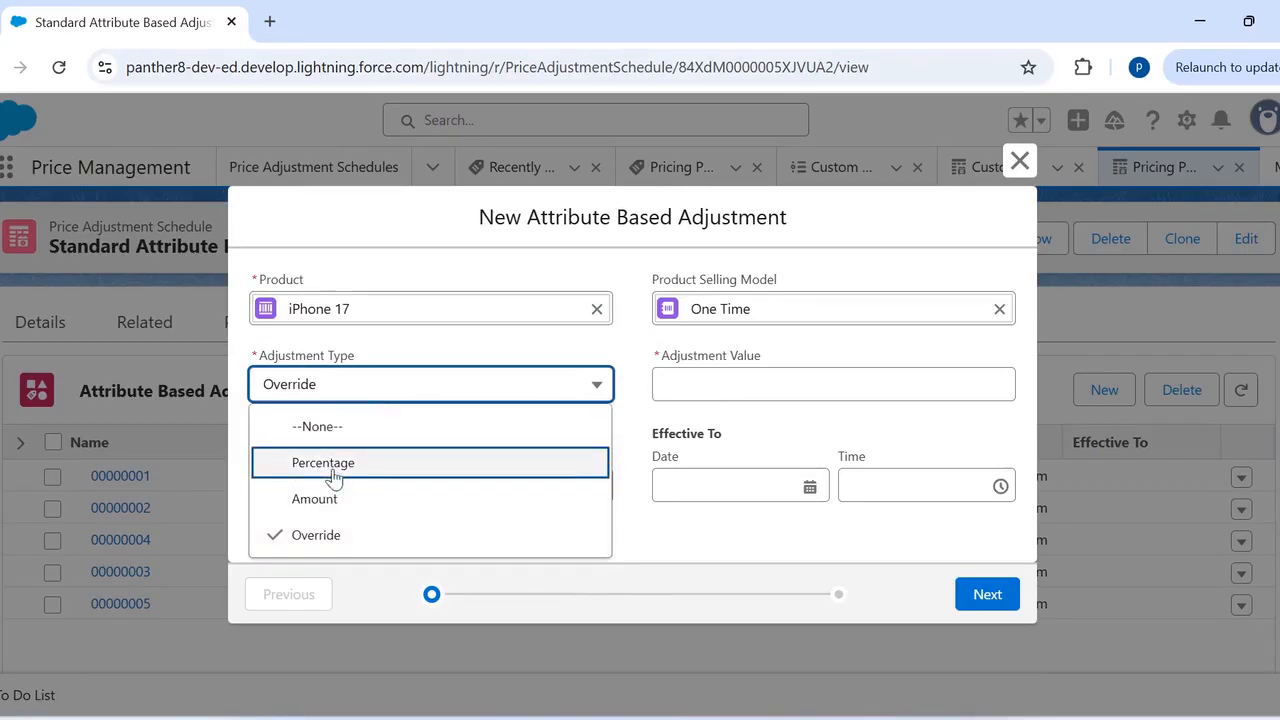
click(360, 534)
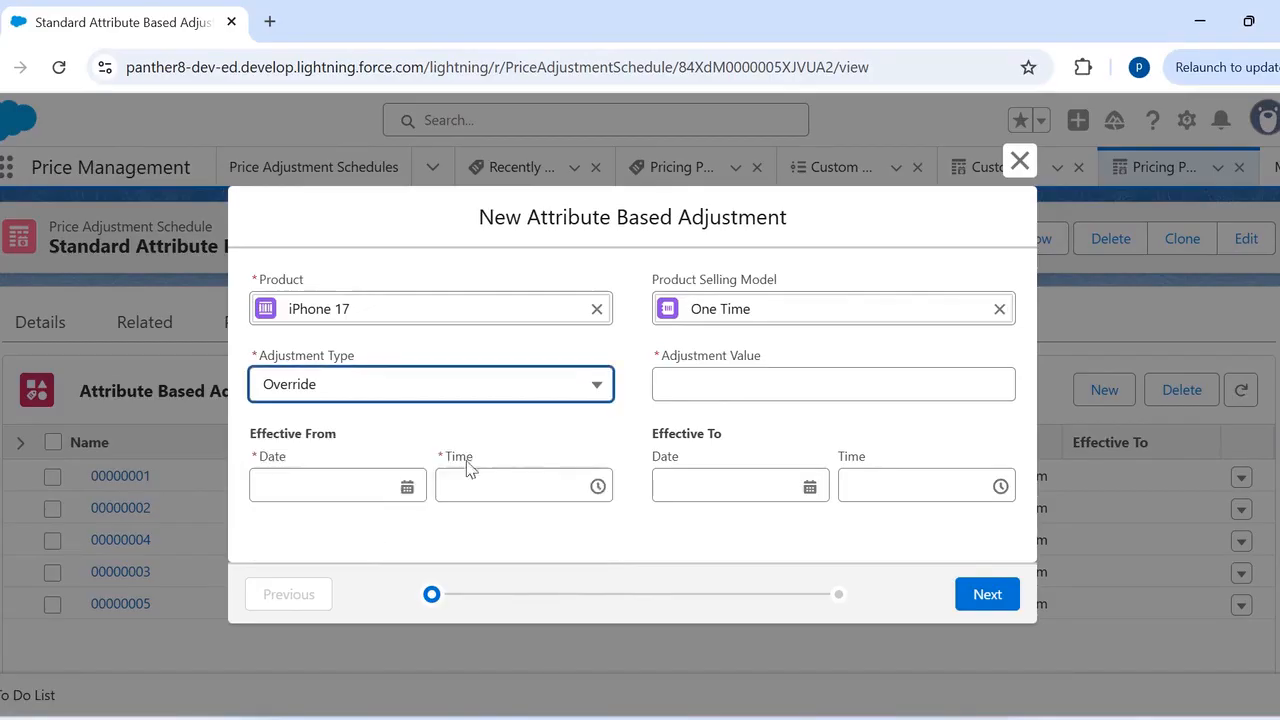
click(715, 383)
text(1100)
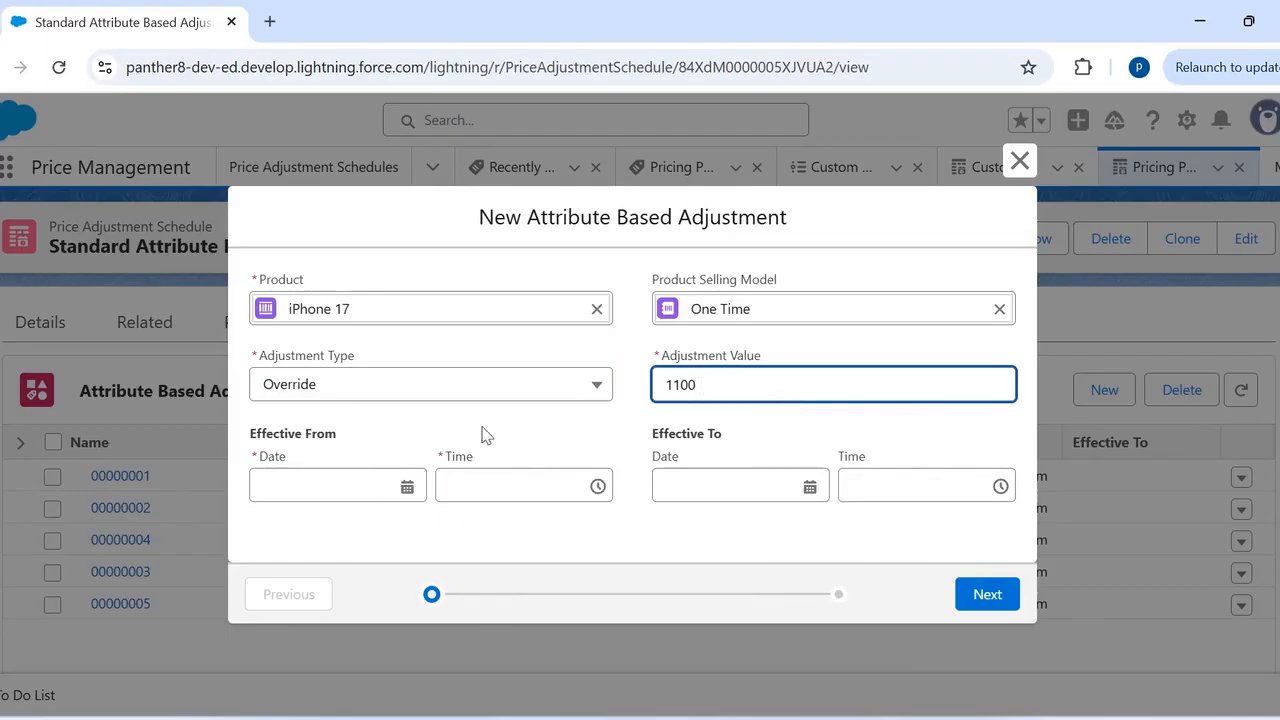
- Make the adjustment effective from 03-Oct-2025 and continue to its attribute conditions
click(352, 486)
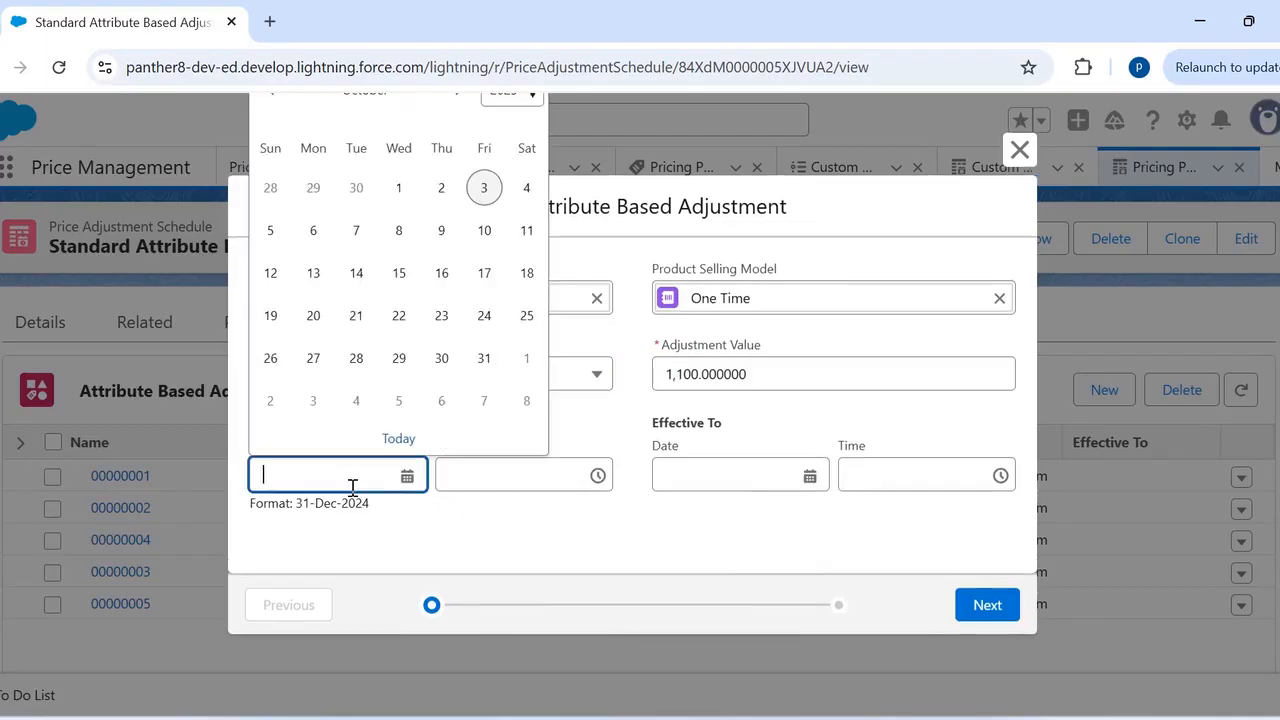
click(485, 190)
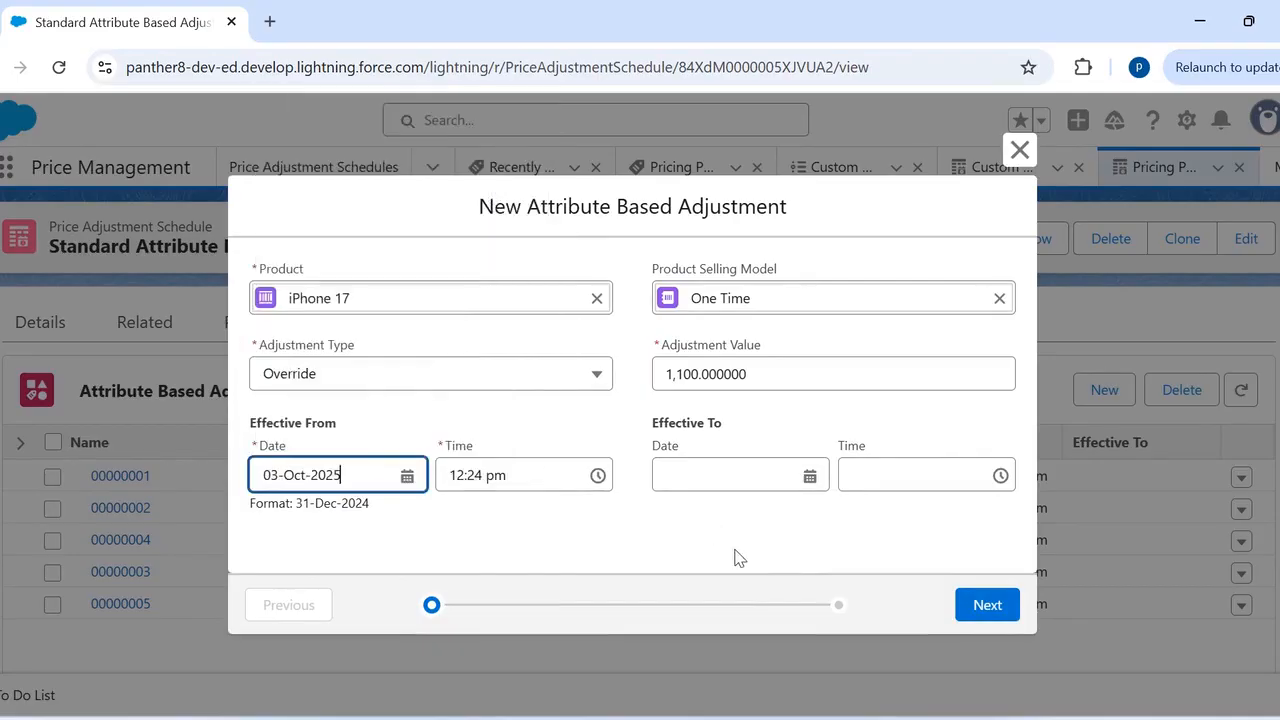
click(978, 606)
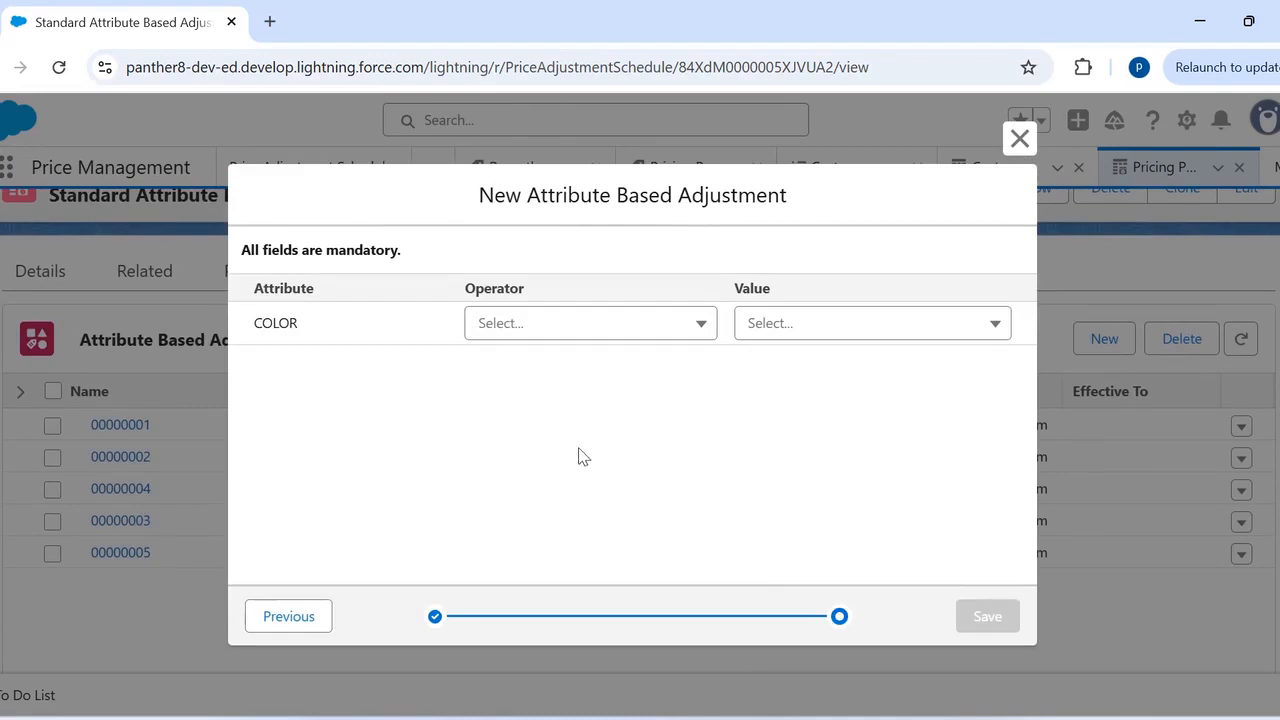
- Set the condition so that COLOR equals Orange and save the attribute based adjustment
click(517, 328)
click(515, 367)
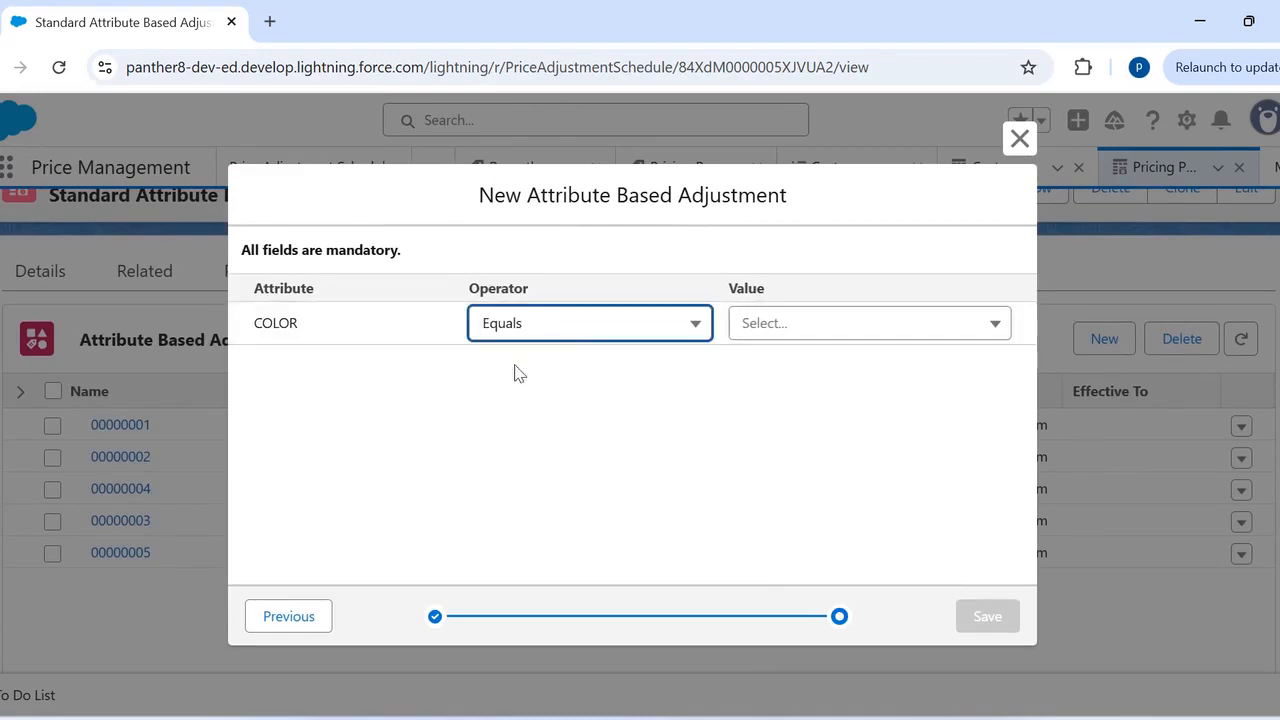
click(778, 323)
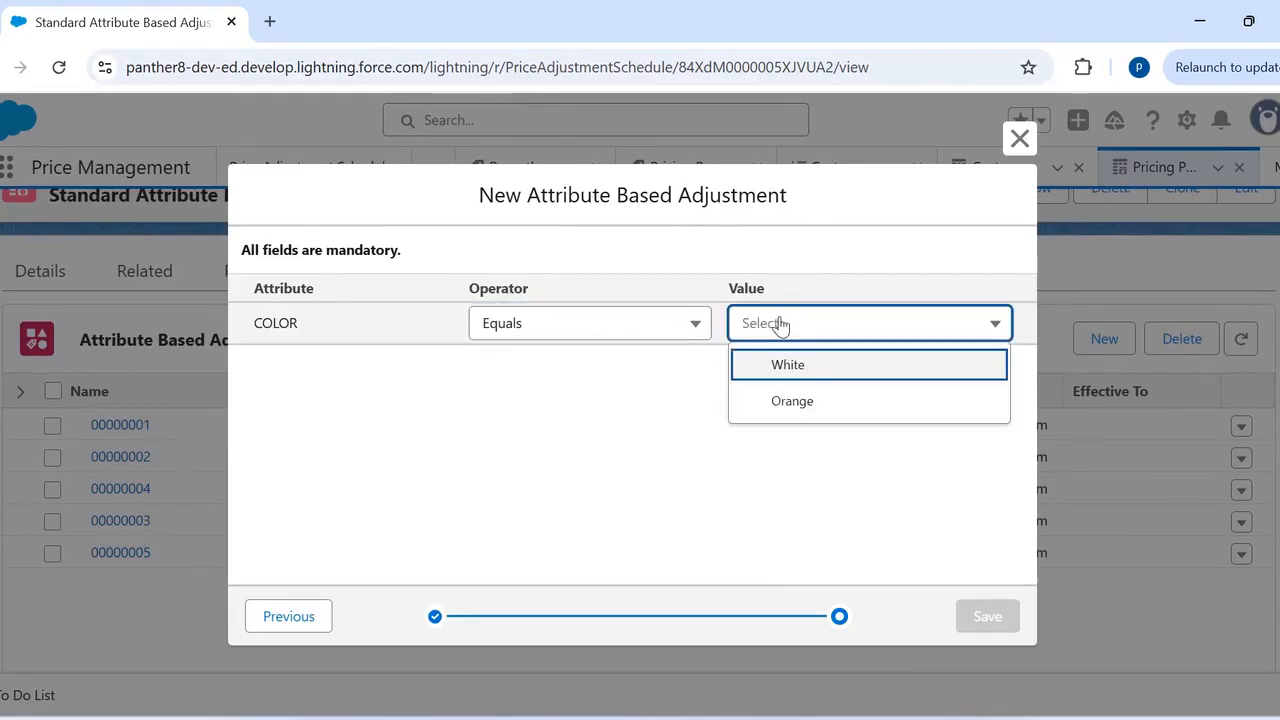
click(822, 401)
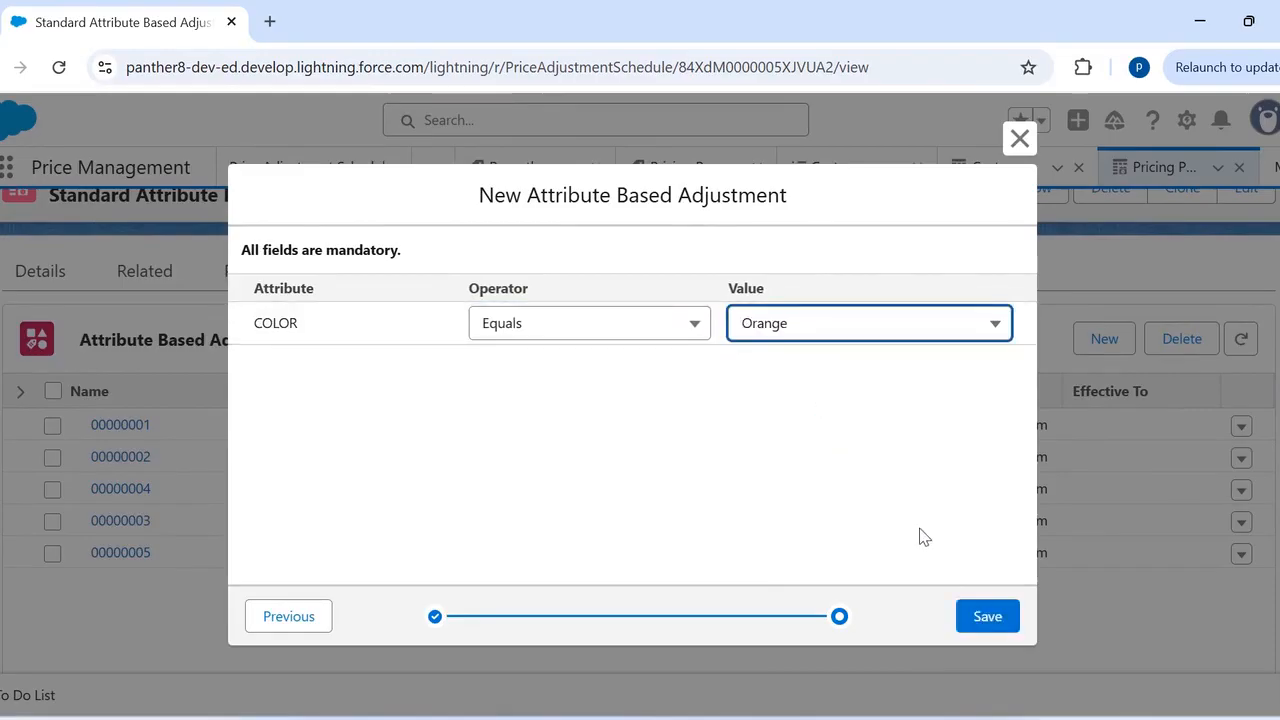
click(988, 617)
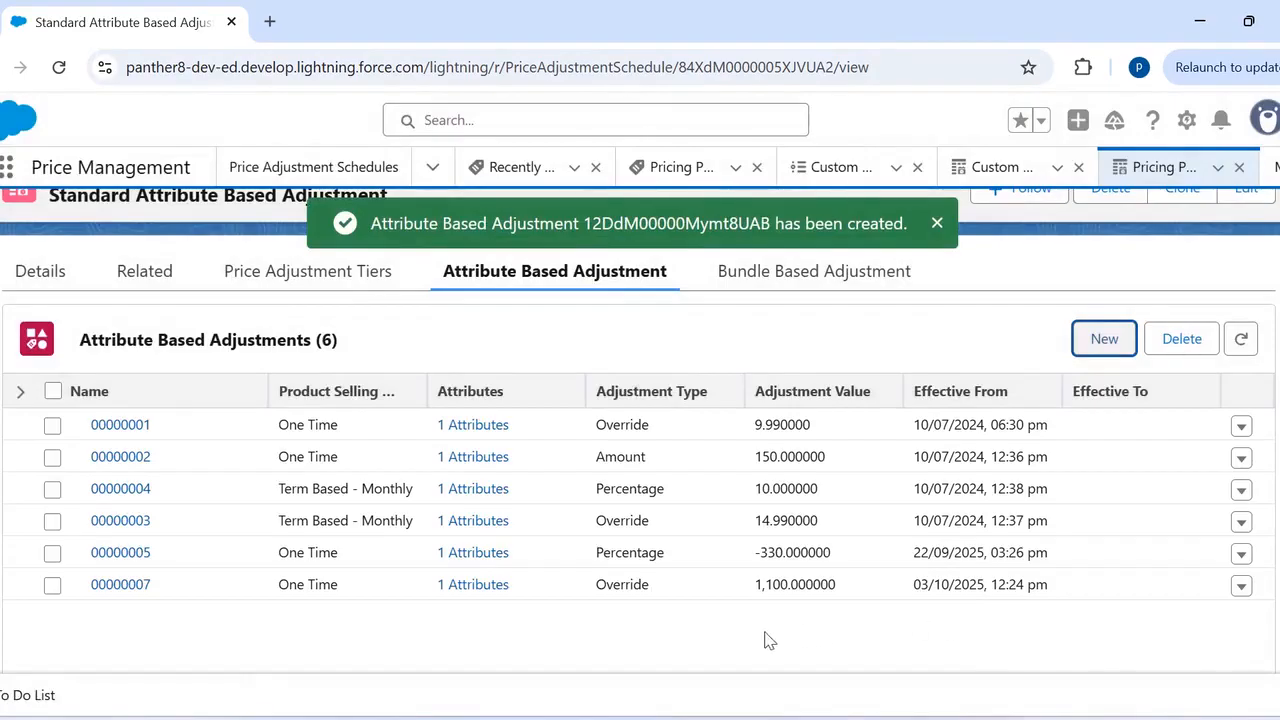
scroll(767, 640, down, 1)
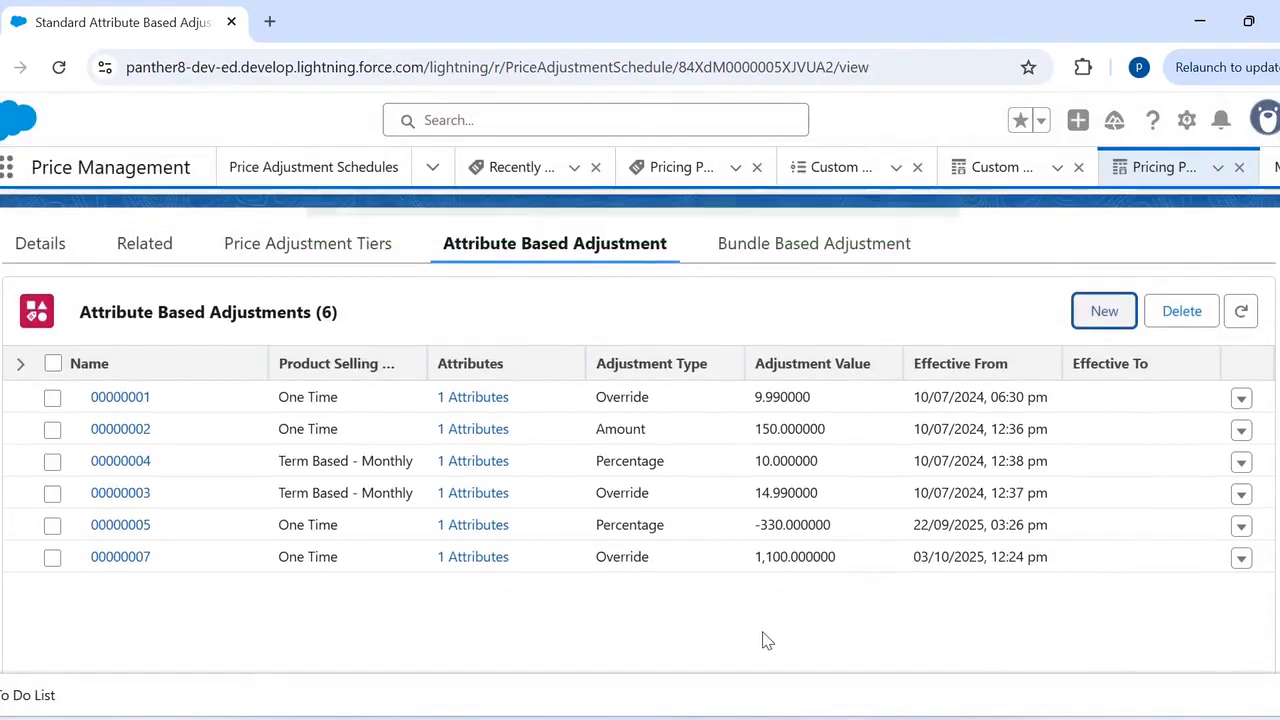
scroll(767, 640, up, 2)
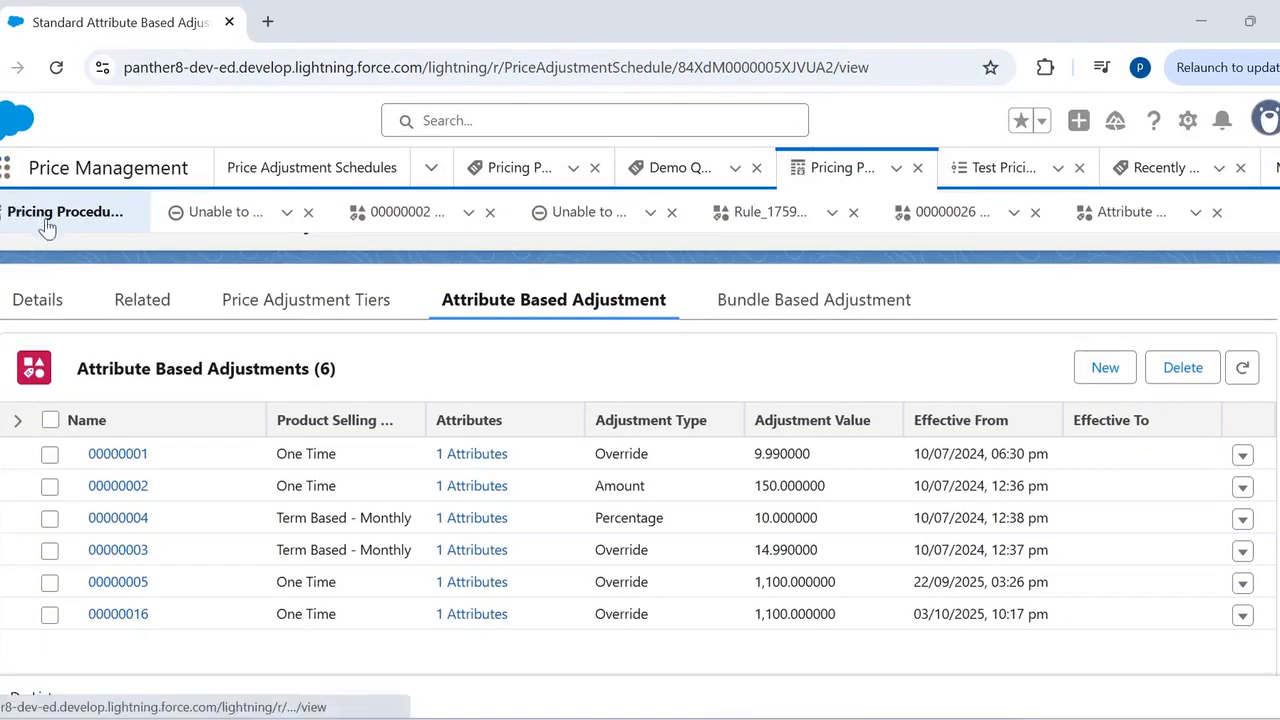
right_click(145, 316)
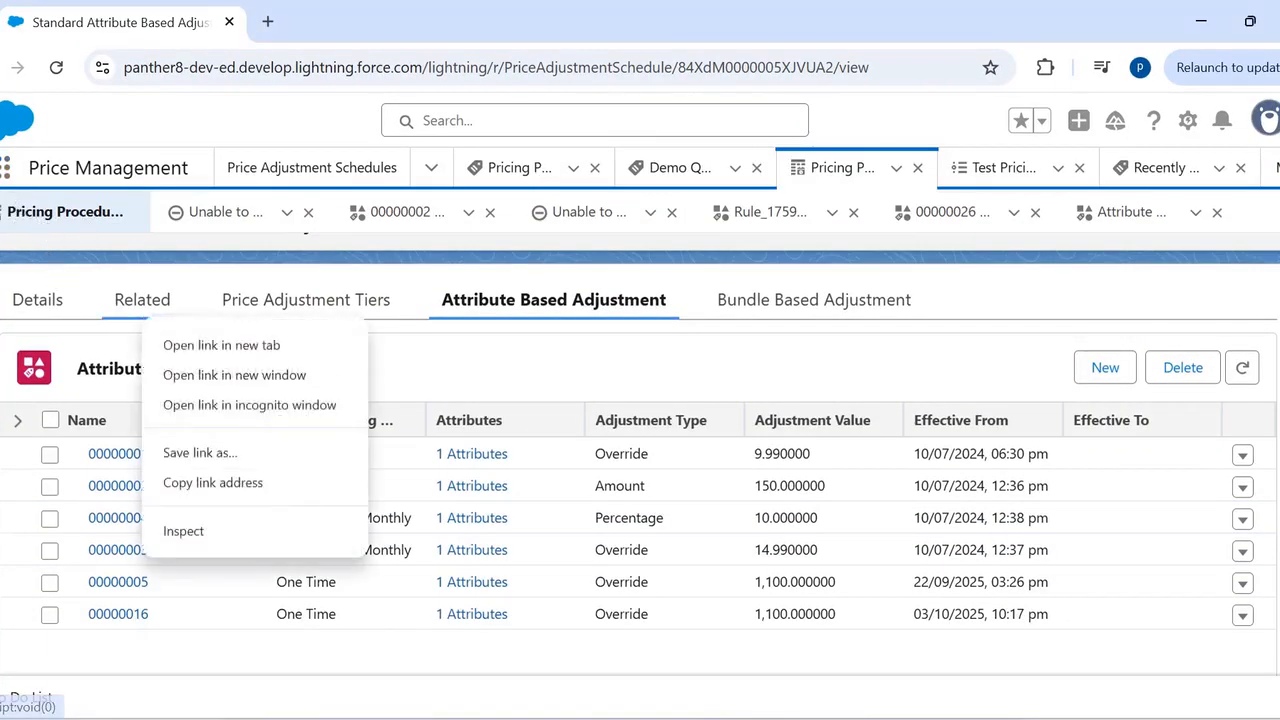
key(alt+Left)
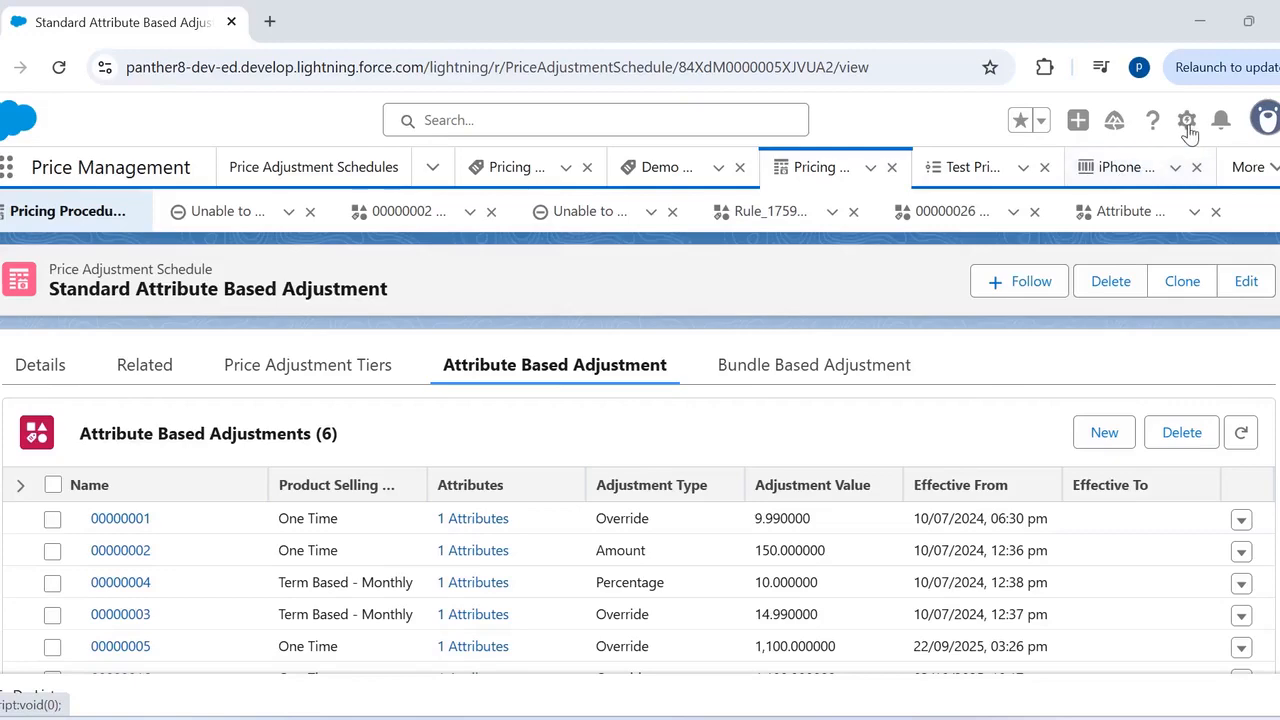
- Go to Salesforce Setup, search for the pricing setup and open the Salesforce Pricing Setup page
click(1188, 122)
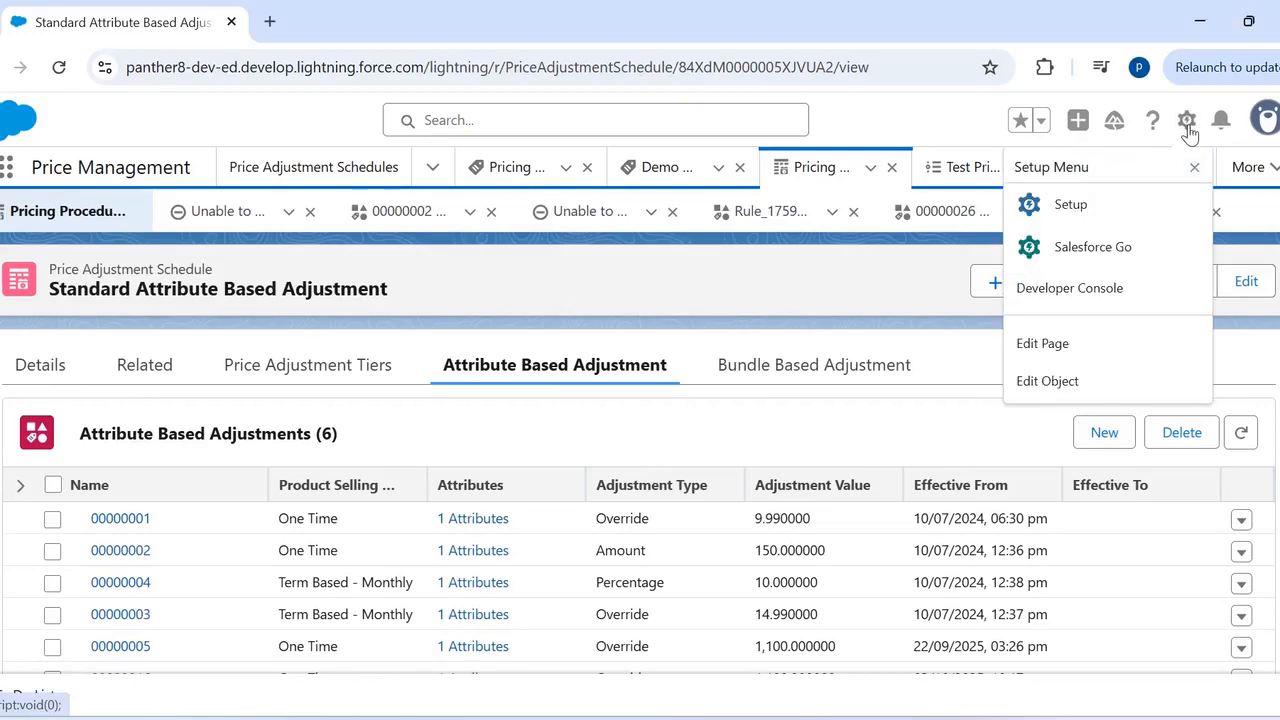
click(1150, 205)
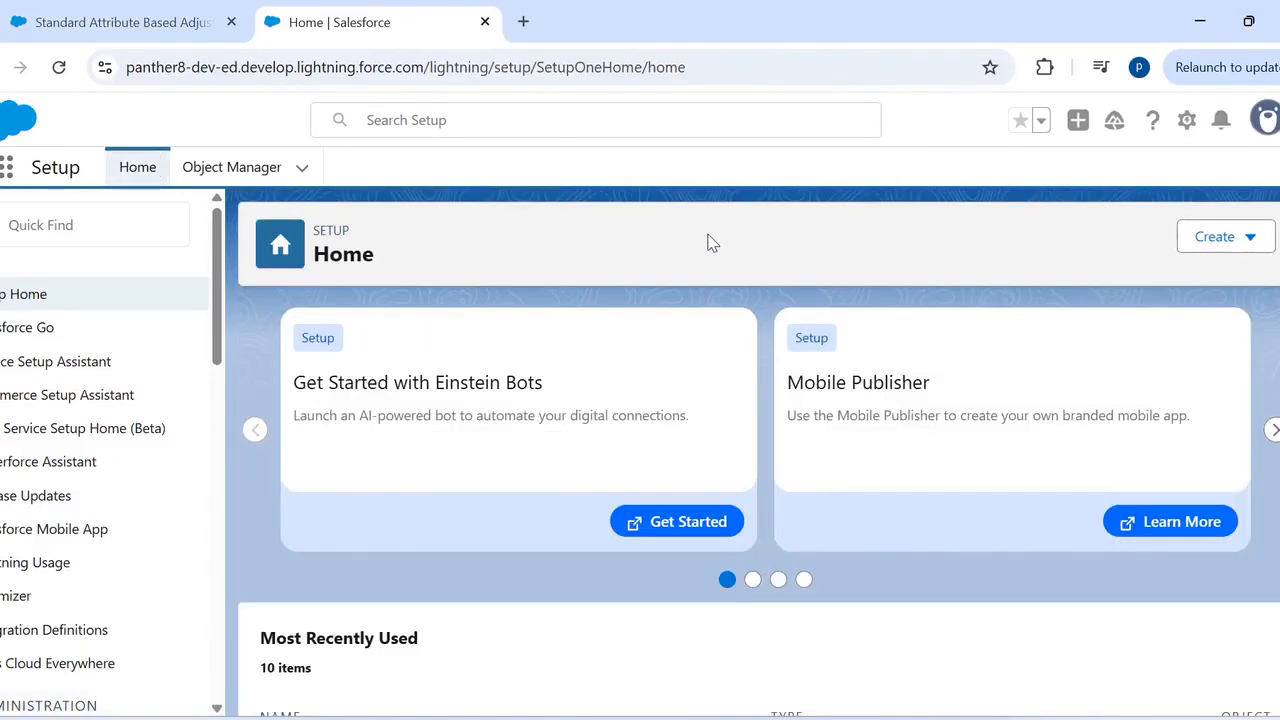
click(136, 210)
text(p)
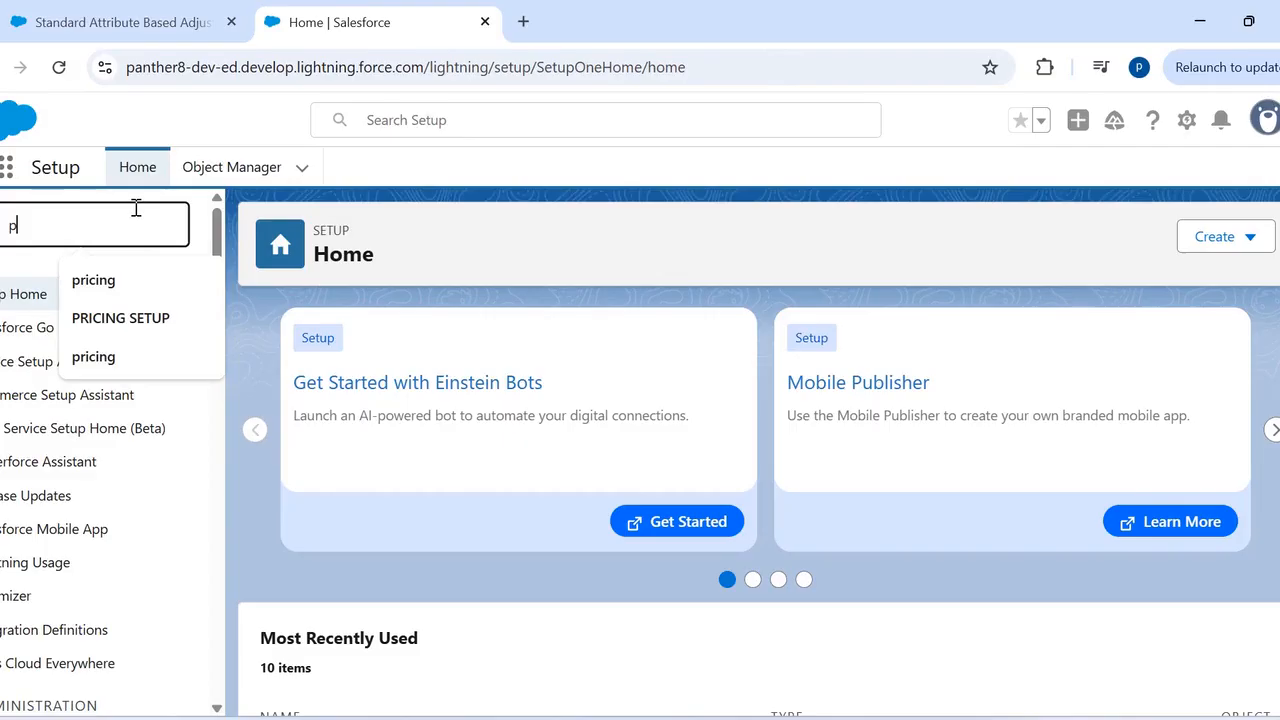
text(ricing set)
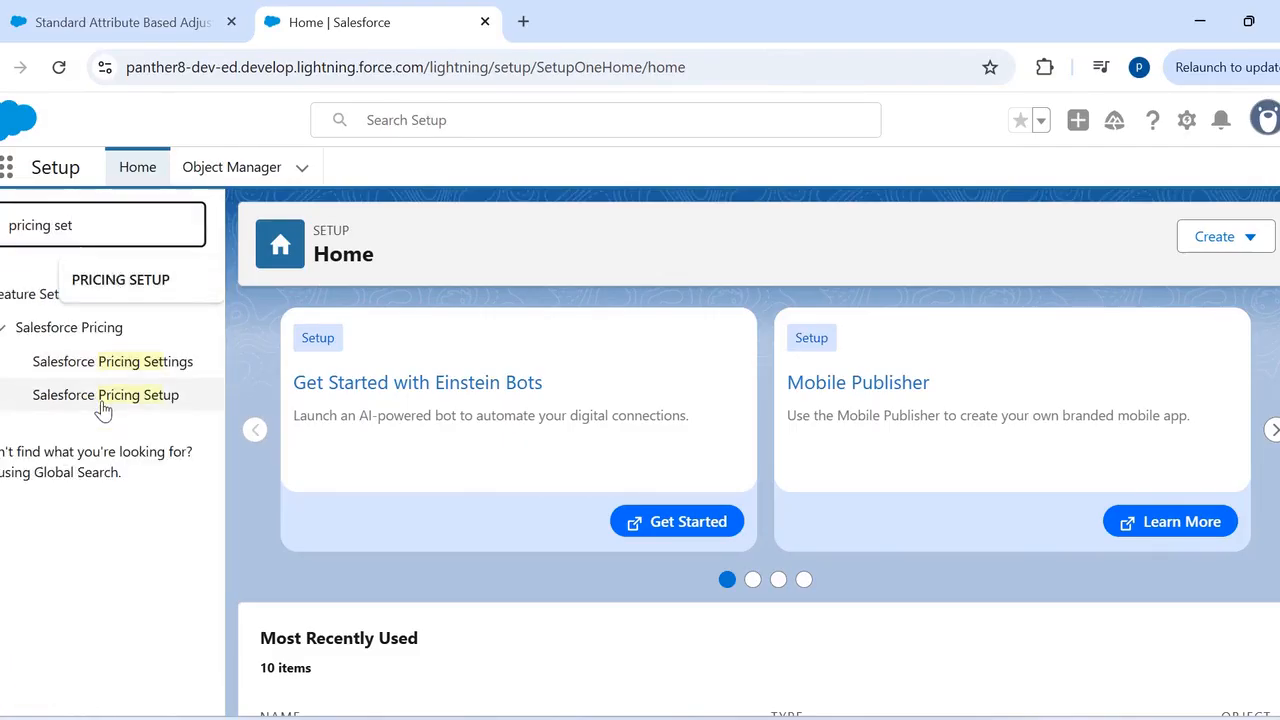
click(104, 400)
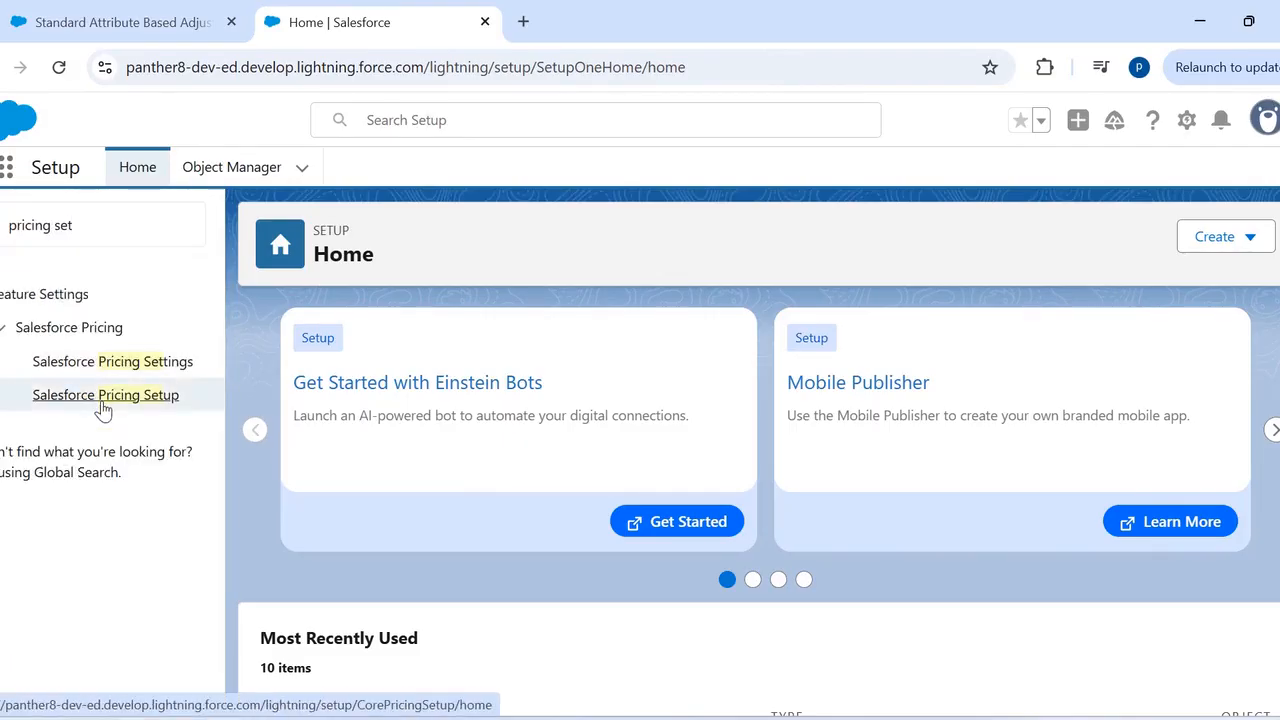
click(103, 408)
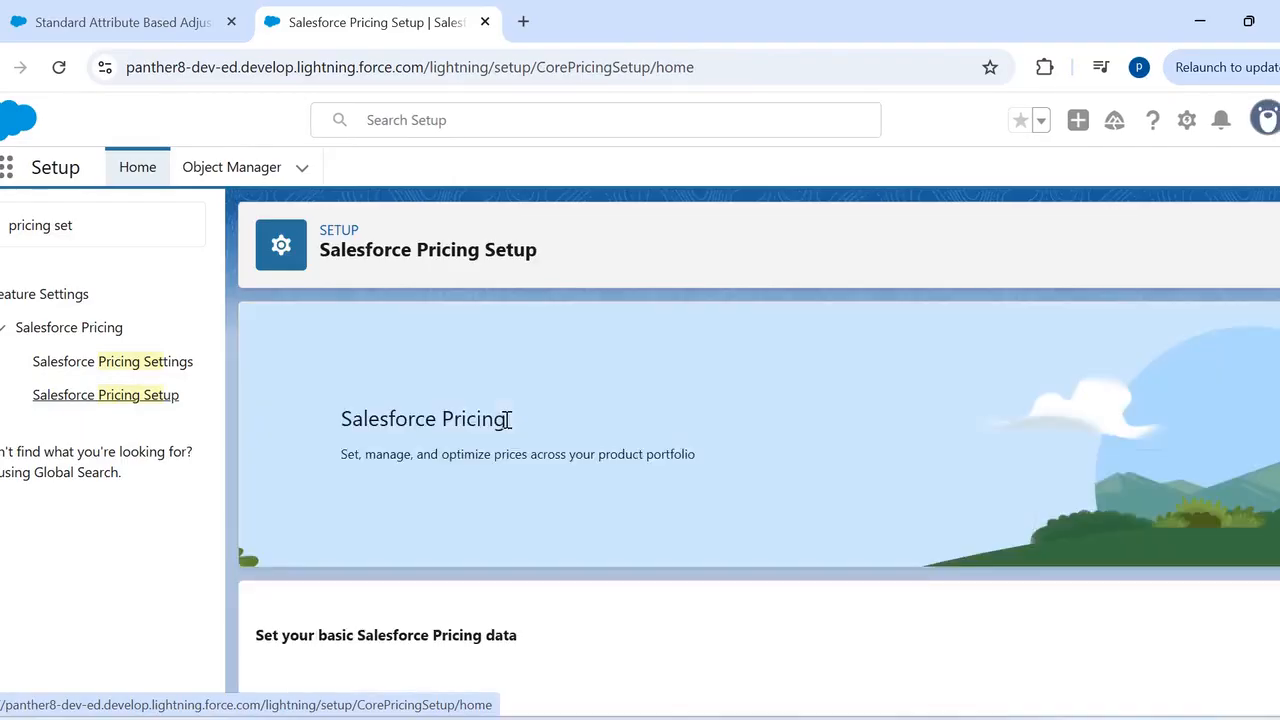
- Sync all pricing data into the pricing tables
scroll(507, 421, down, 4)
scroll(507, 421, down, 3)
click(1162, 408)
click(806, 450)
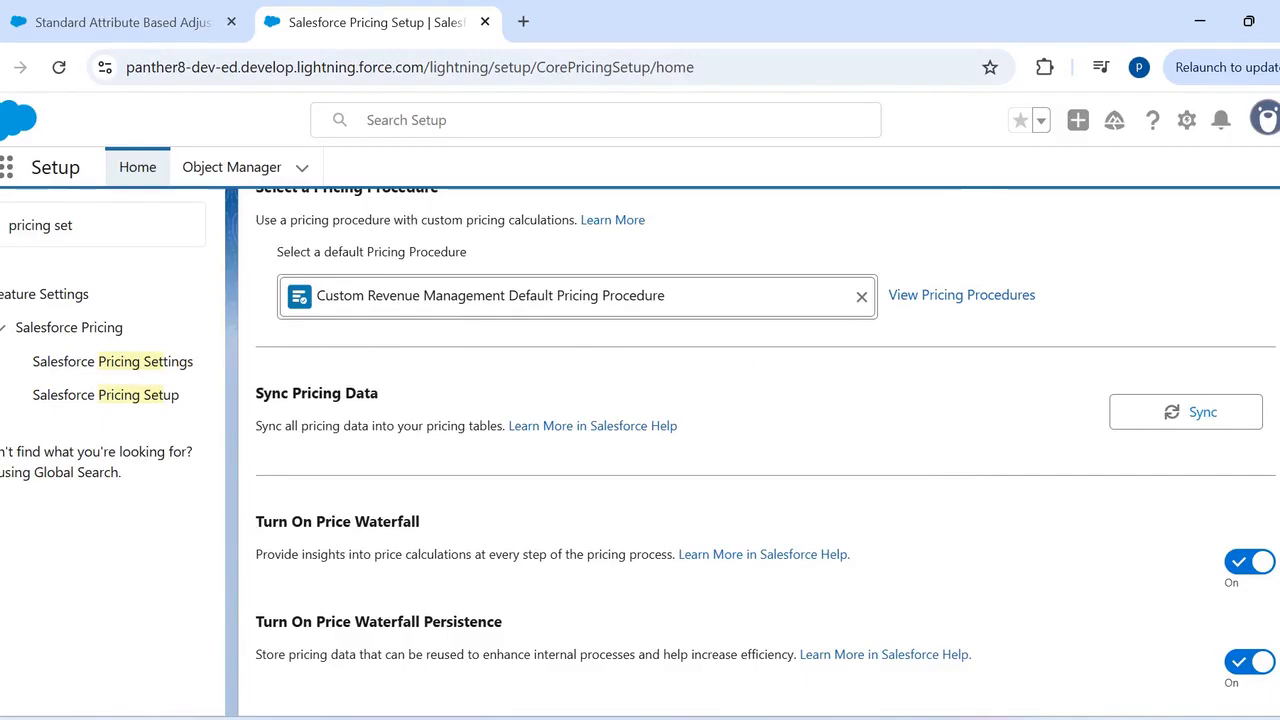
- Return to the Price Management app, find the quotes and open Test Quote
click(54, 29)
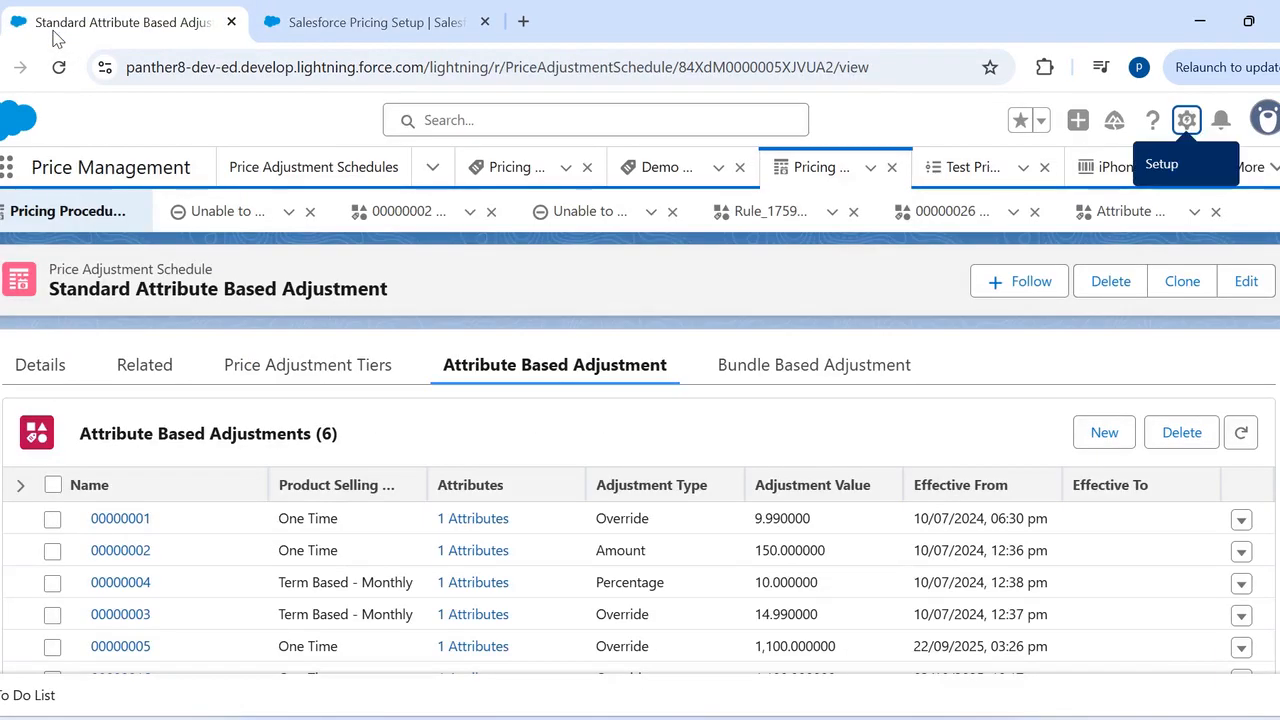
click(5, 168)
text(q)
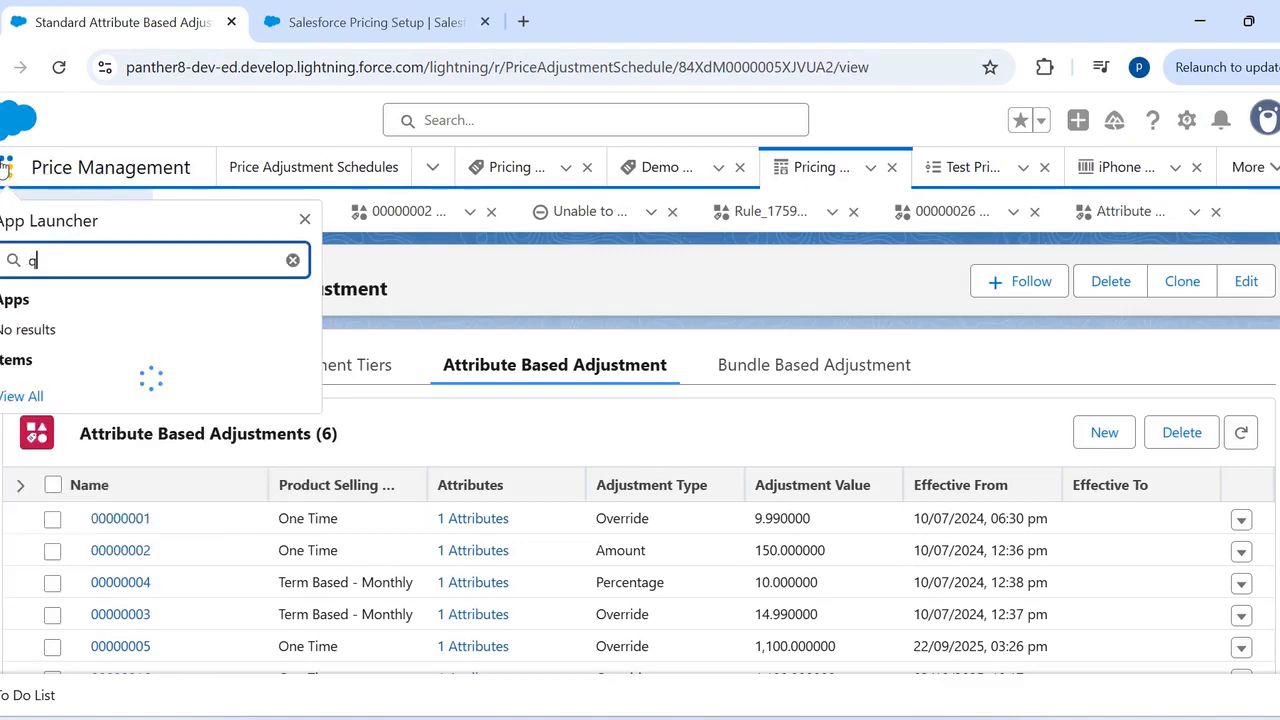
text(uote)
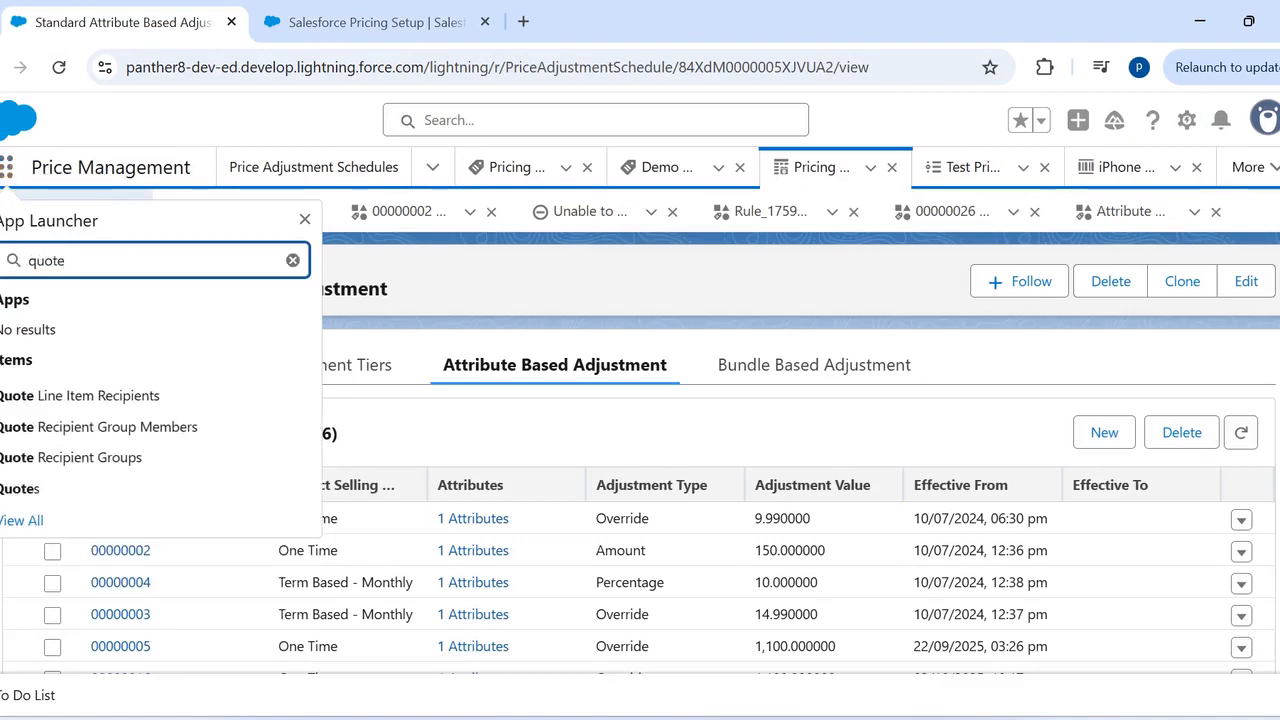
click(28, 492)
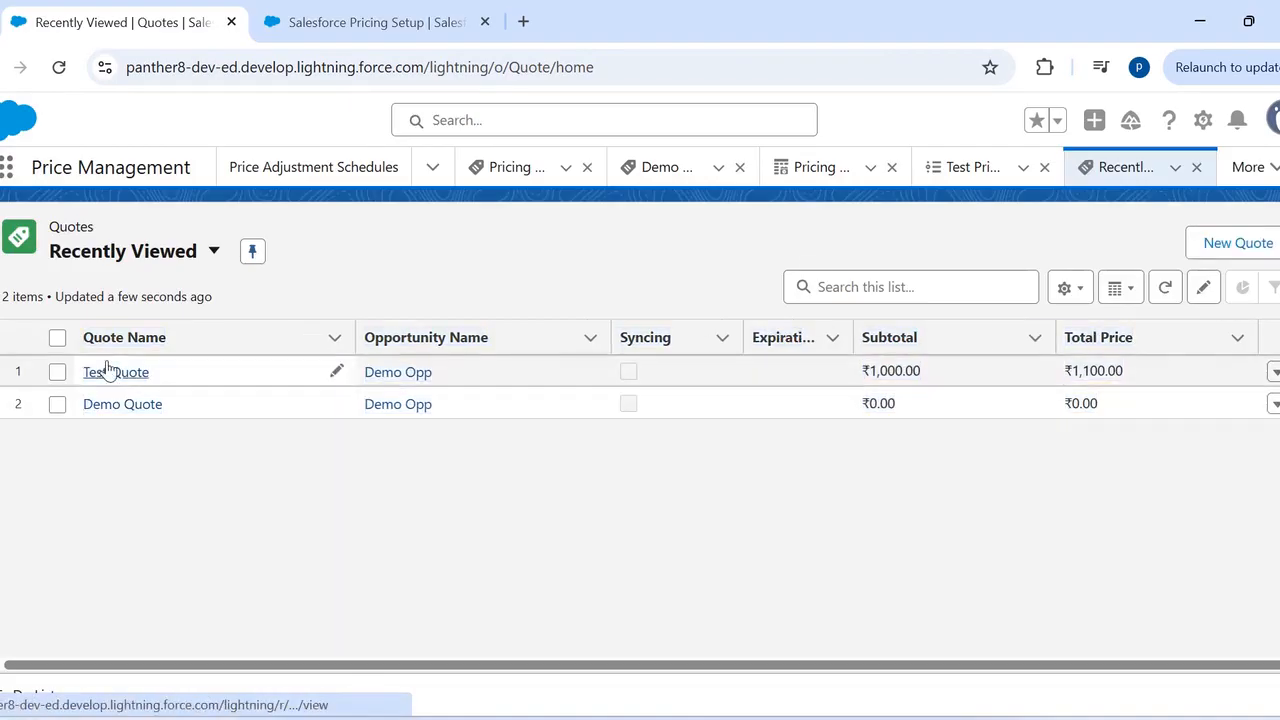
click(110, 372)
- Browse the Hardware Catalog from the quote and show its Laptops category
click(918, 240)
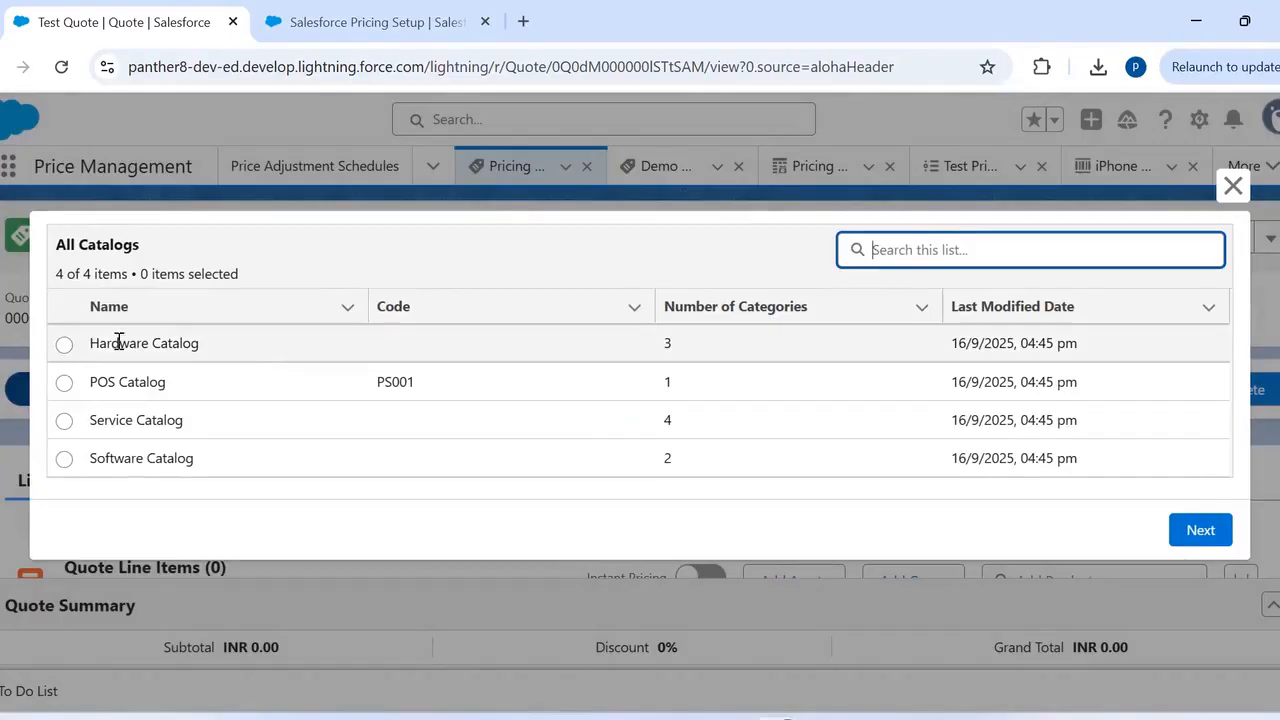
click(64, 346)
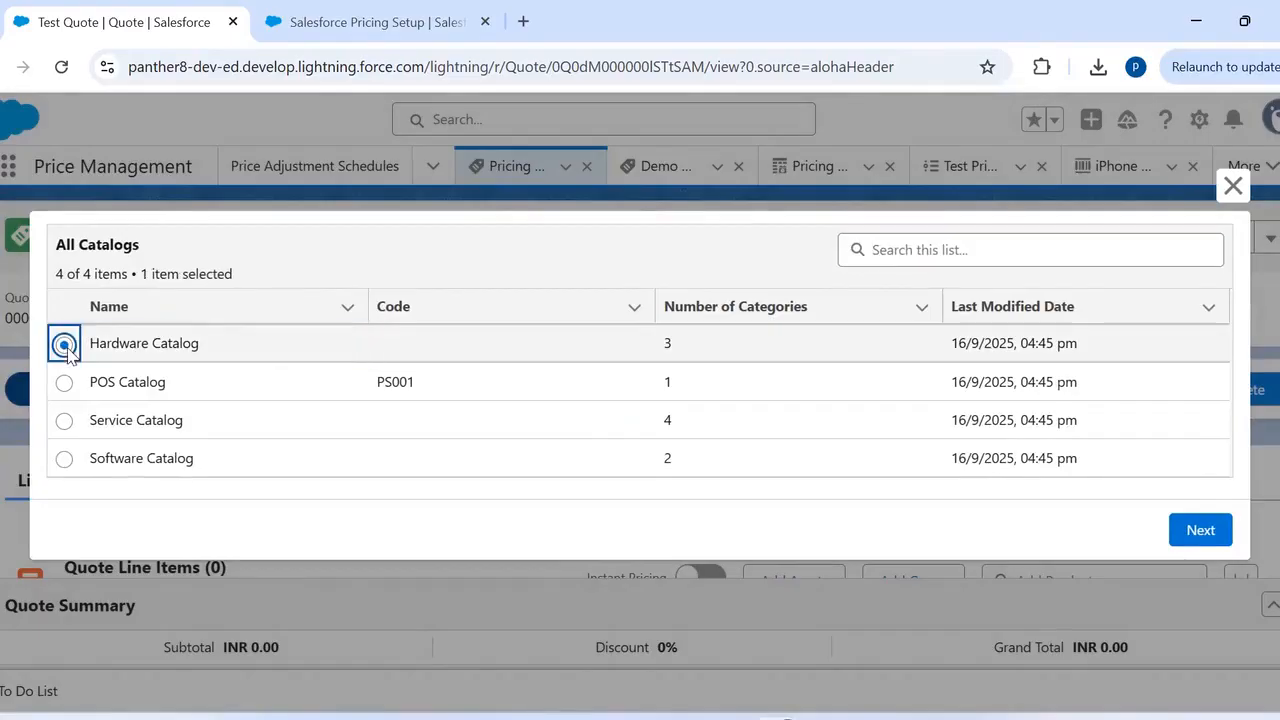
click(1201, 535)
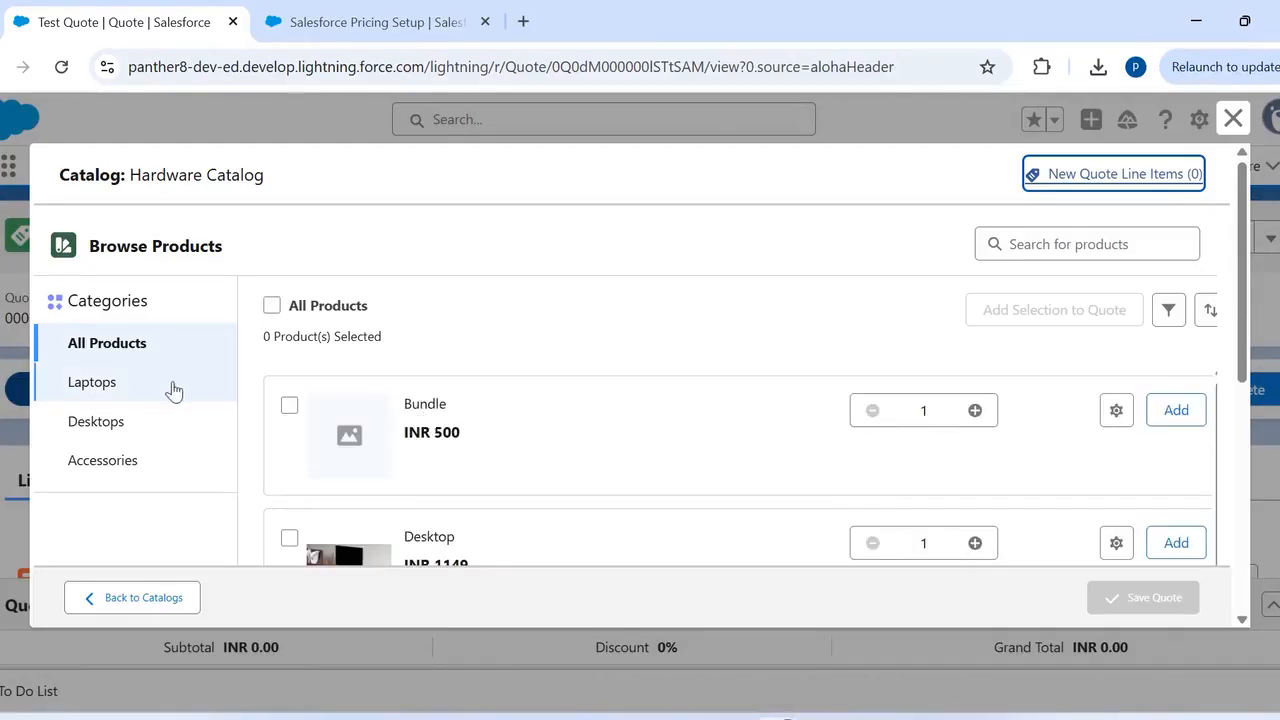
click(121, 392)
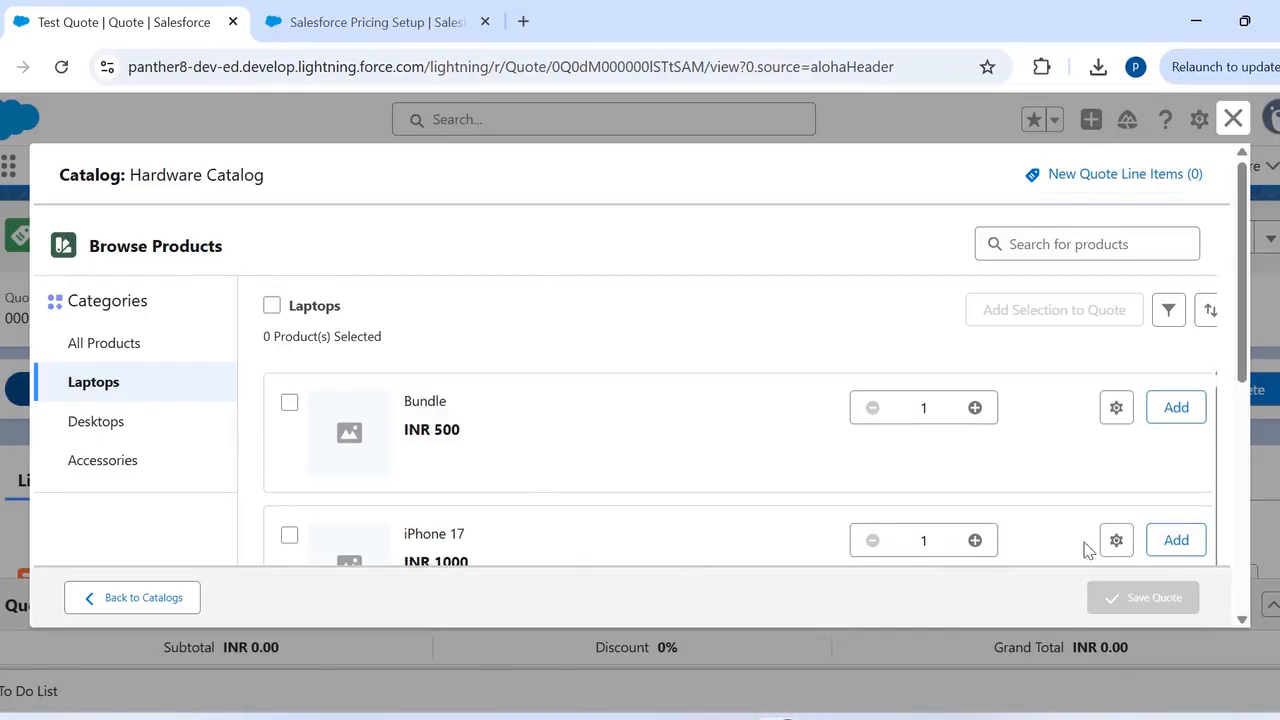
- Configure iPhone 17 with Instant Pricing enabled and Color set to Orange, and save the configuration
click(1114, 540)
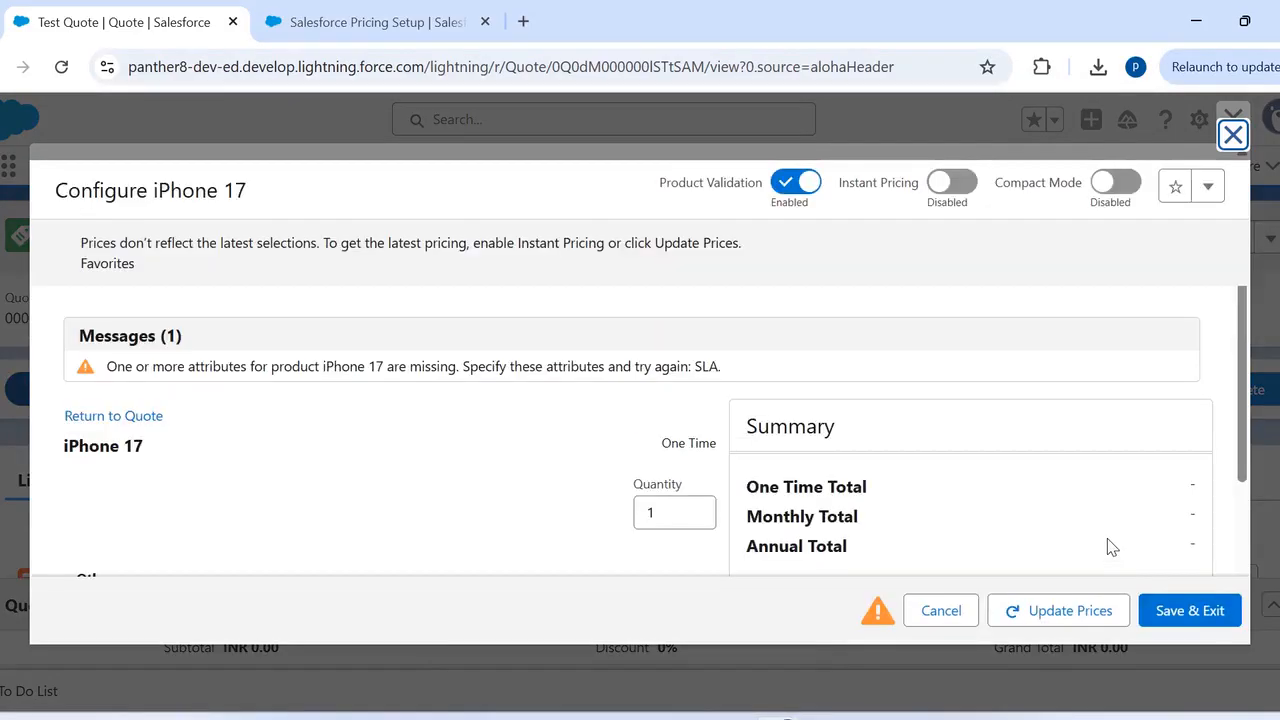
click(945, 181)
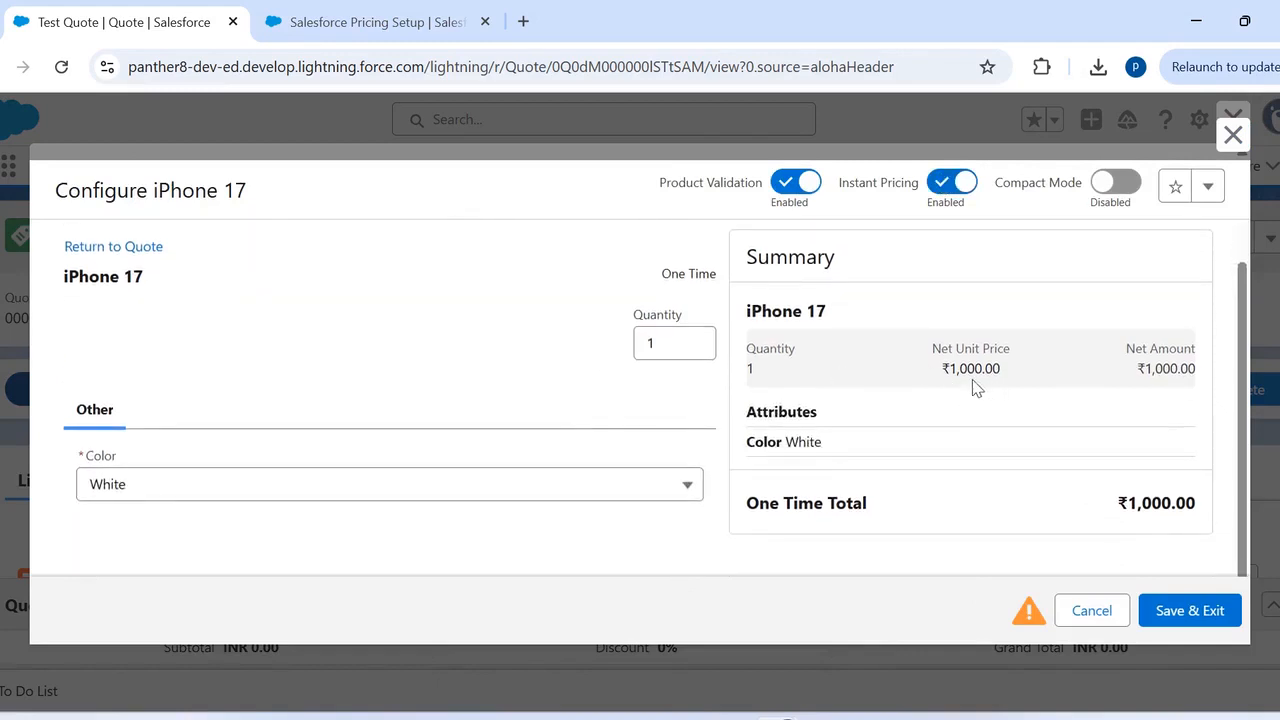
click(637, 493)
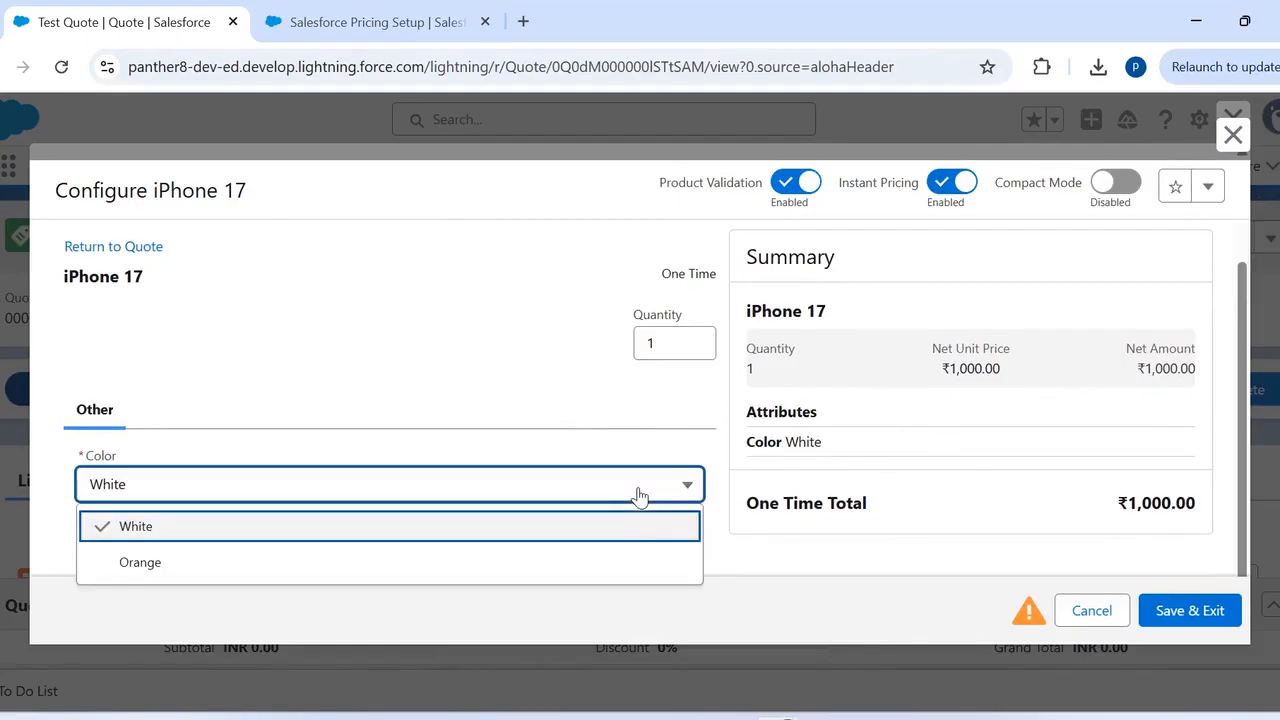
click(602, 563)
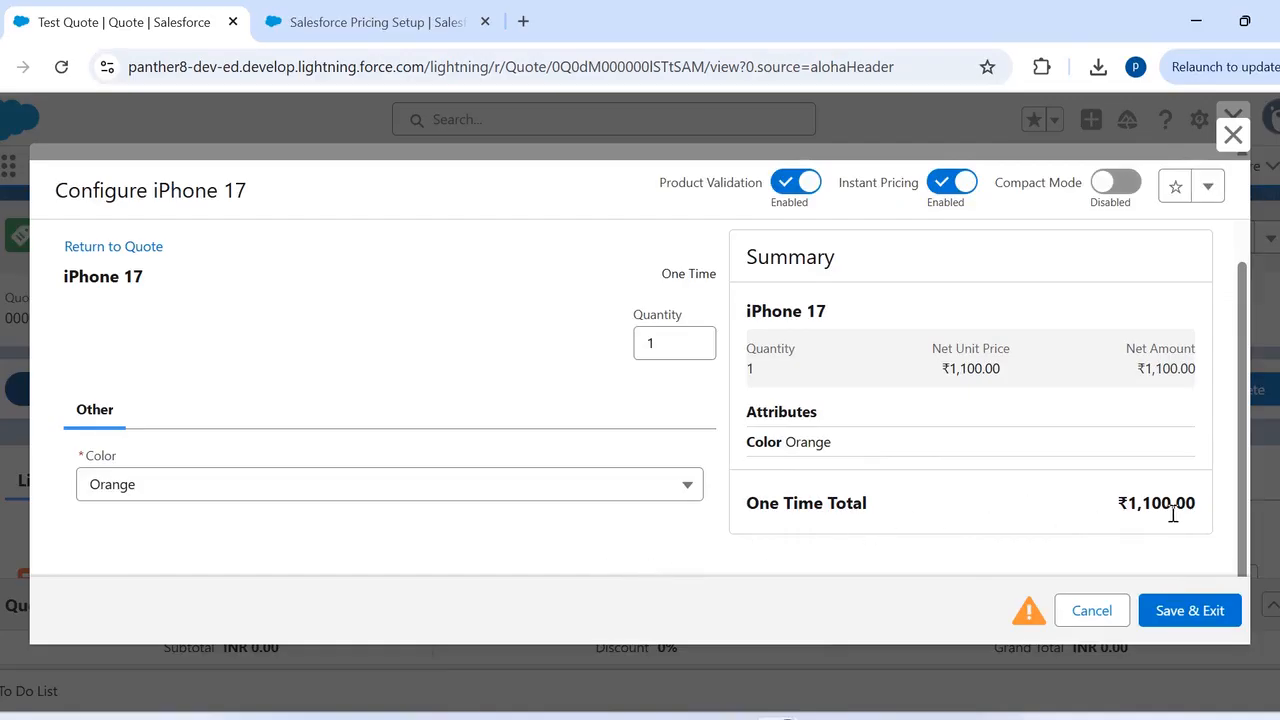
click(1182, 611)
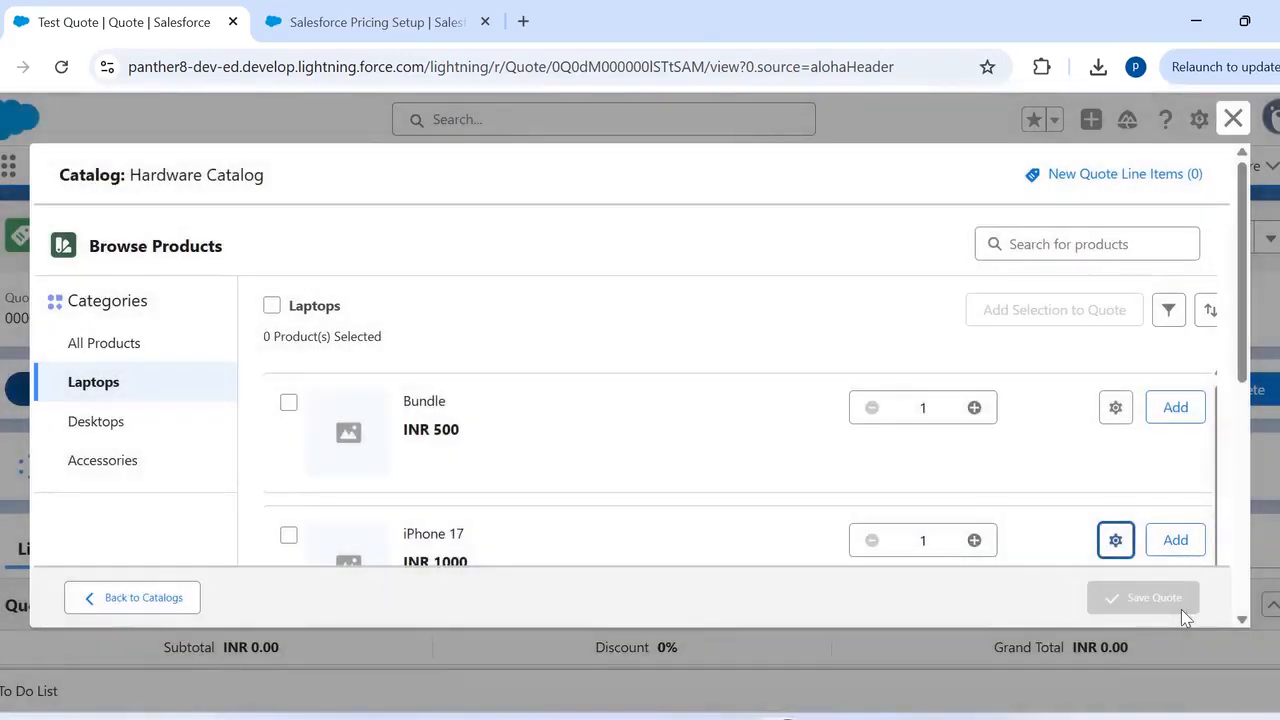